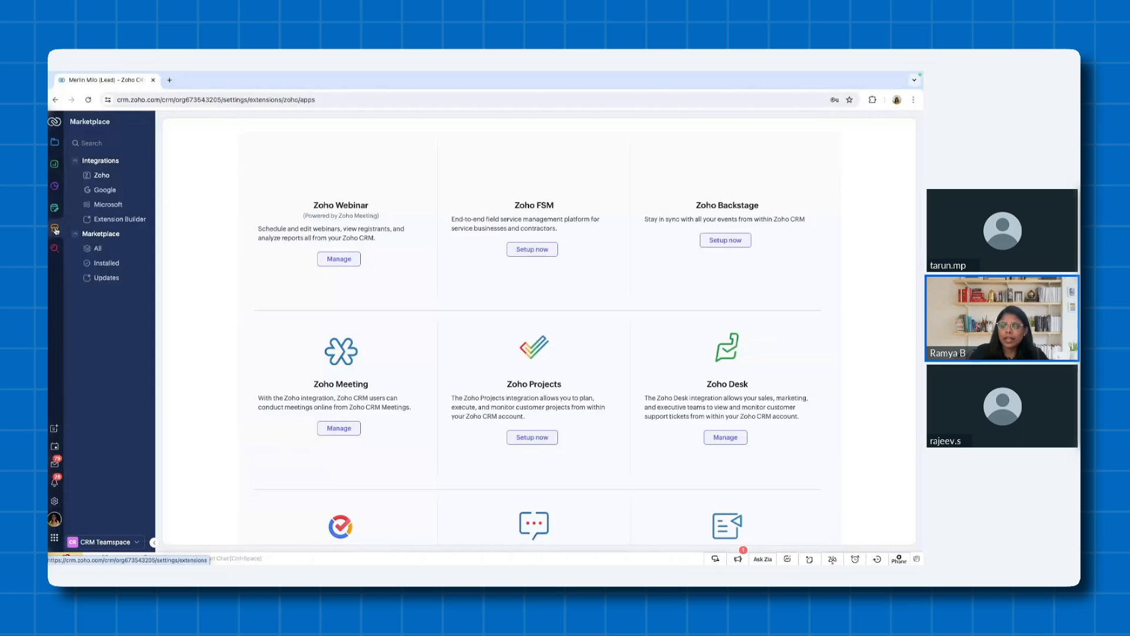
- Start the Zoho Sign extension setup, agree to the terms of service and authorize it to access and process data
scroll(340, 412, down, 10)
click(339, 439)
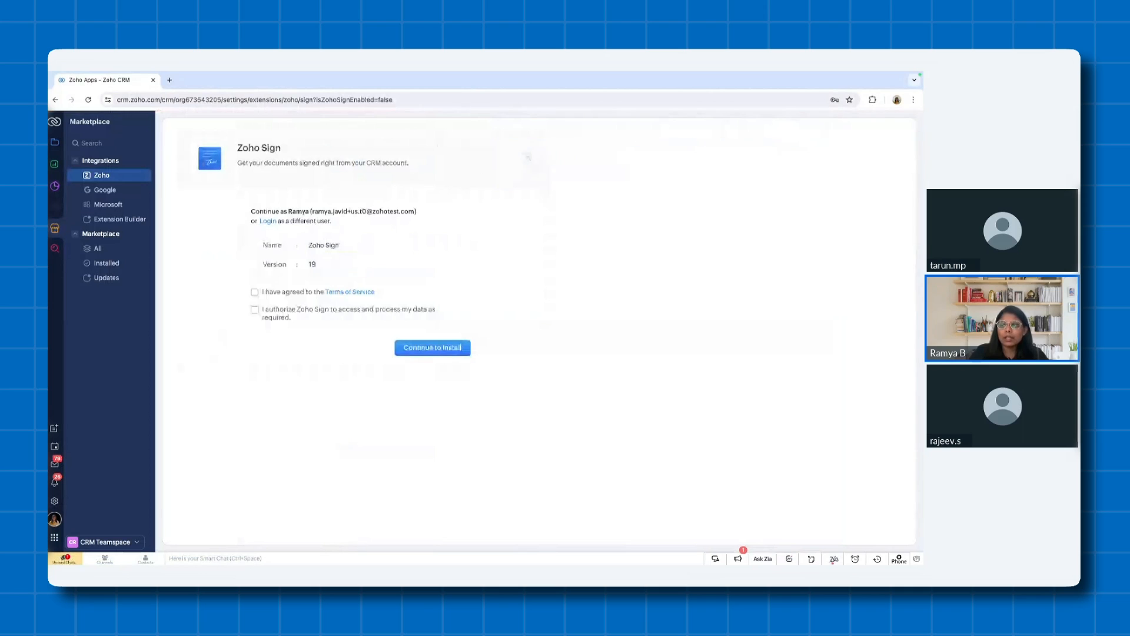
click(255, 292)
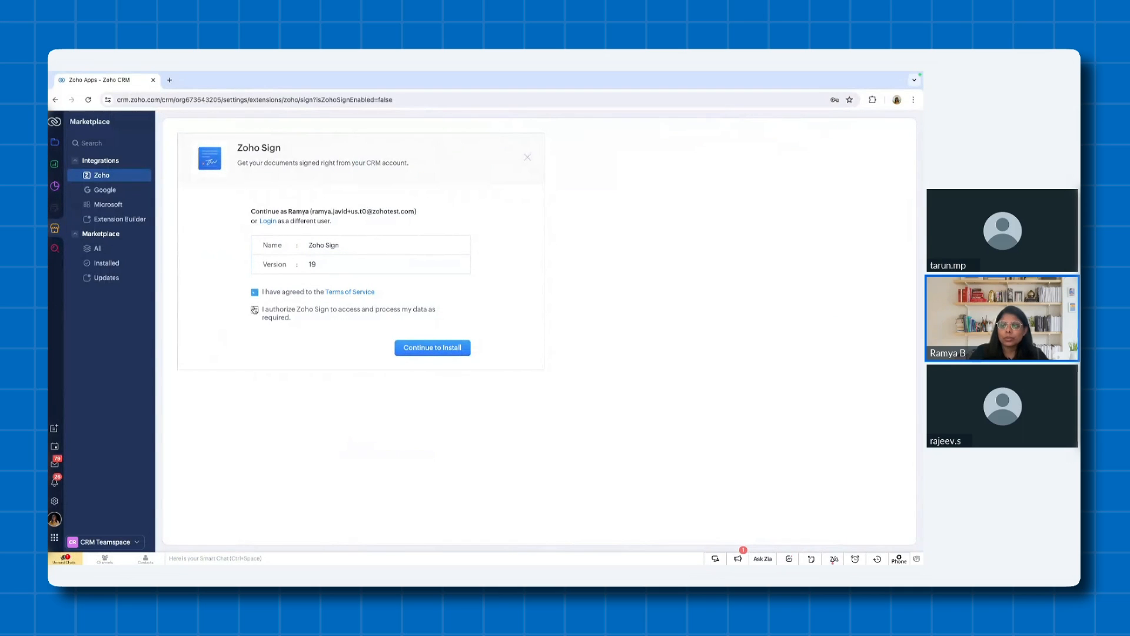
click(254, 310)
click(430, 348)
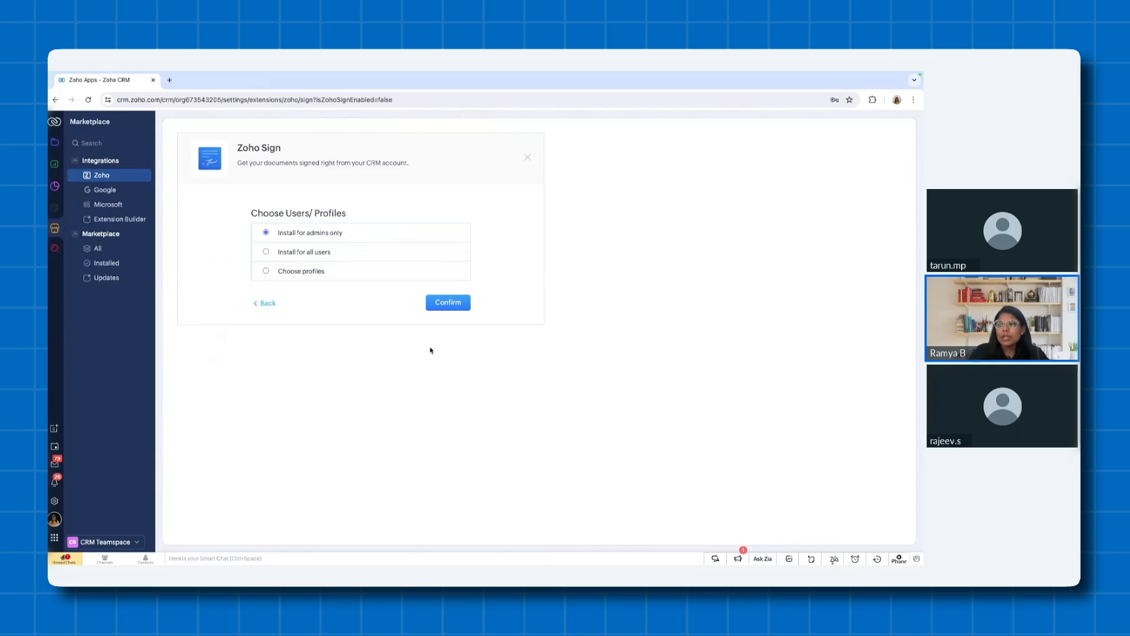
- Install the Zoho Sign extension for admins only
click(293, 271)
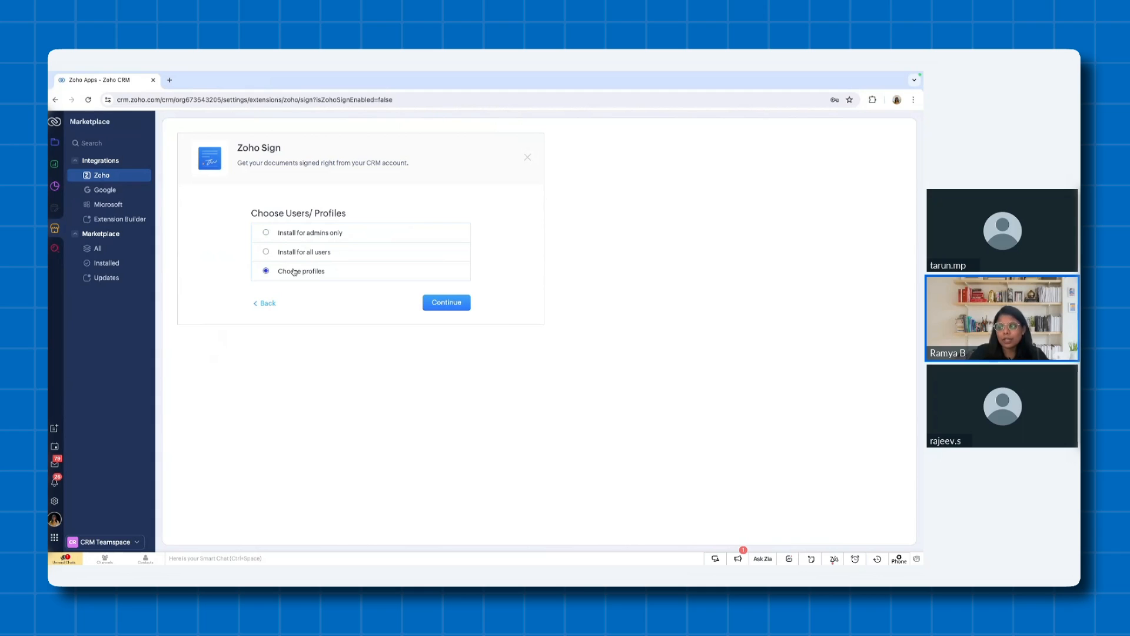
click(318, 235)
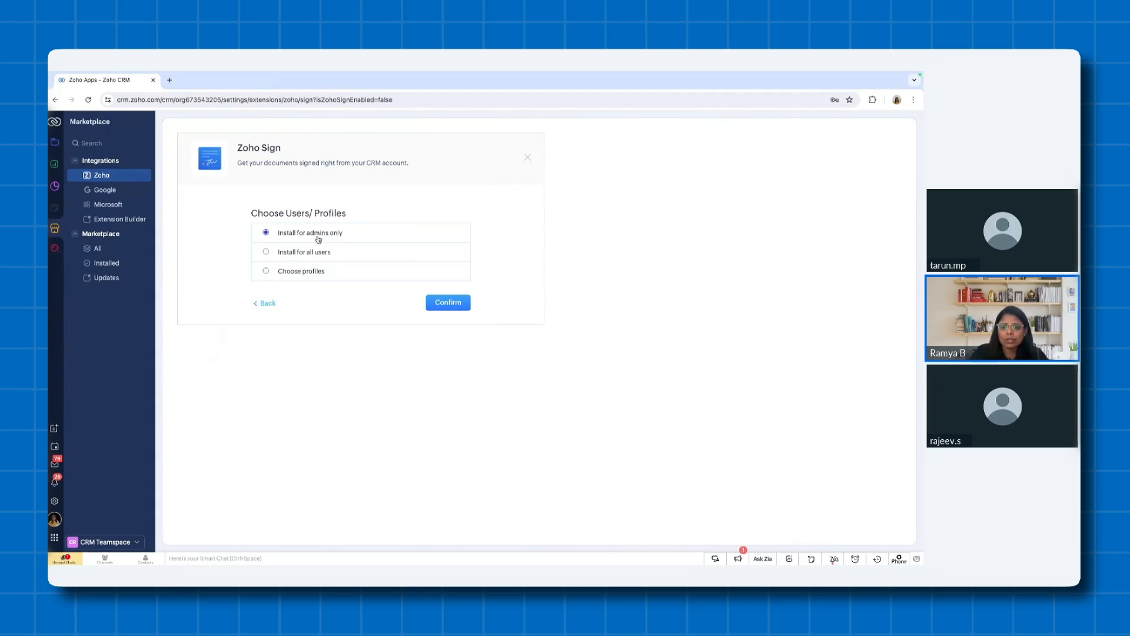
click(445, 307)
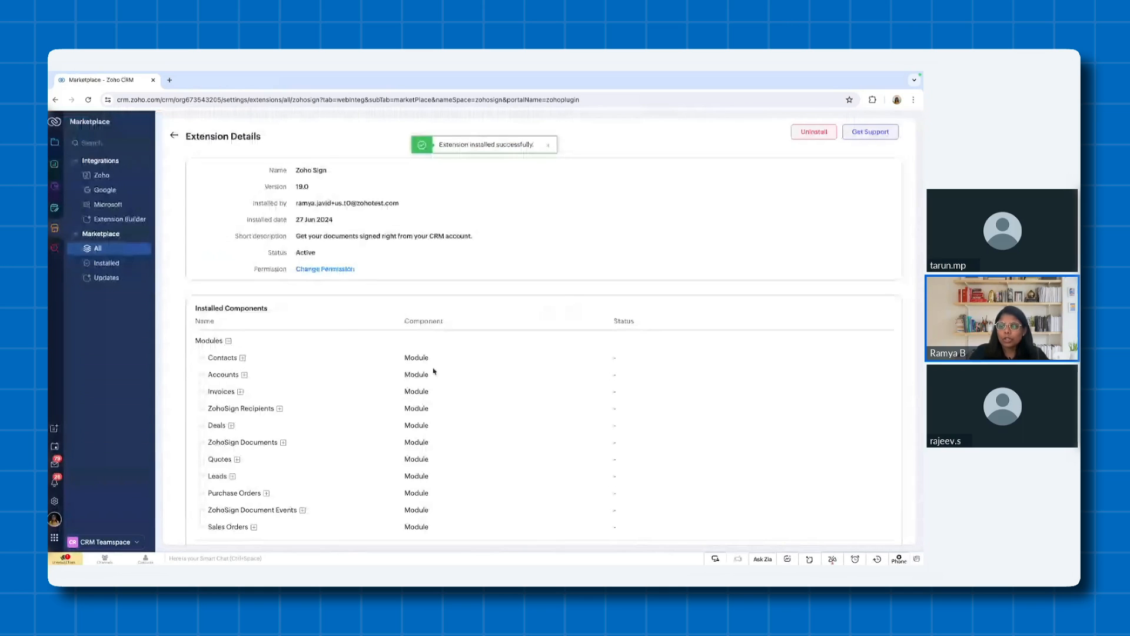
- Examine the Zoho Sign extension's installed components, including its modules, connected app and email templates
scroll(422, 415, down, 2)
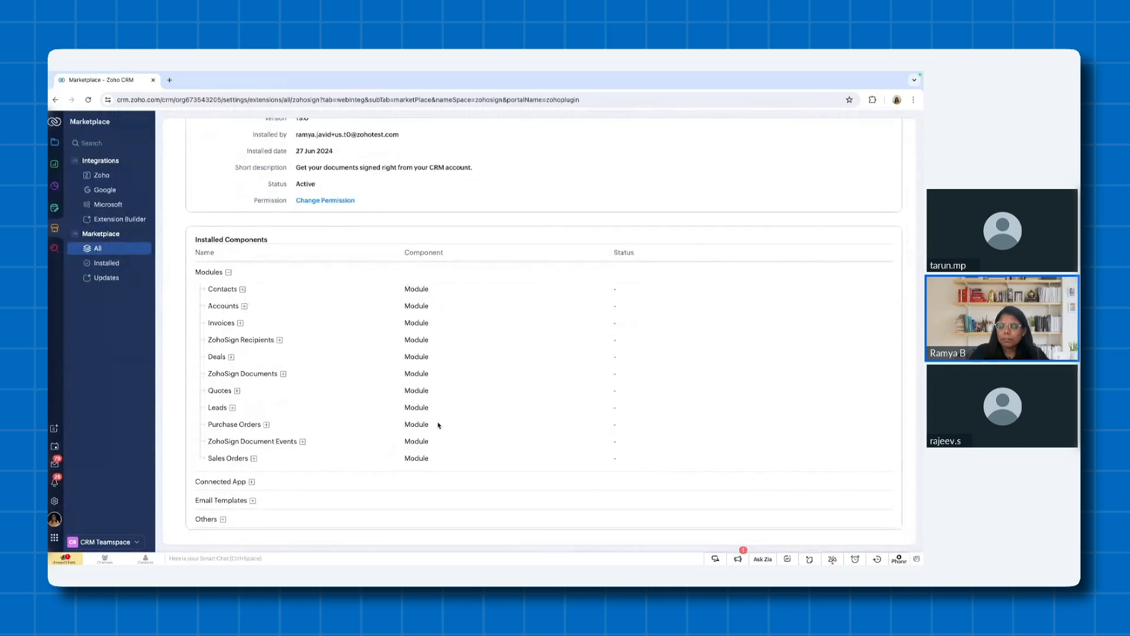
scroll(421, 390, up, 2)
scroll(422, 390, down, 2)
click(251, 480)
scroll(252, 481, down, 1)
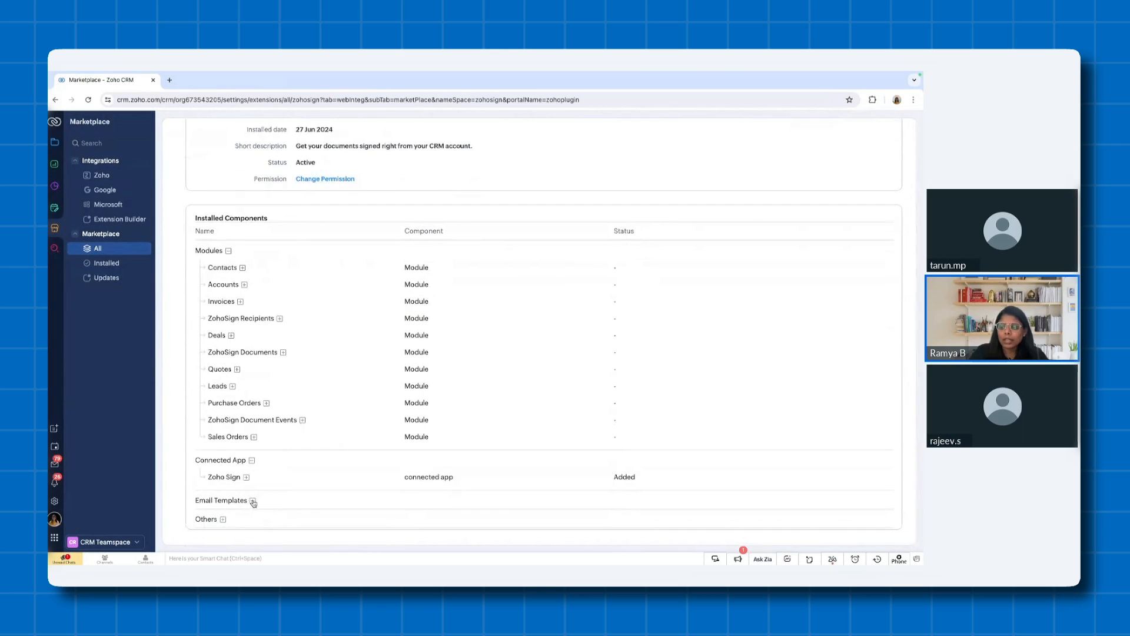
click(253, 501)
scroll(254, 502, down, 1)
scroll(304, 441, up, 2)
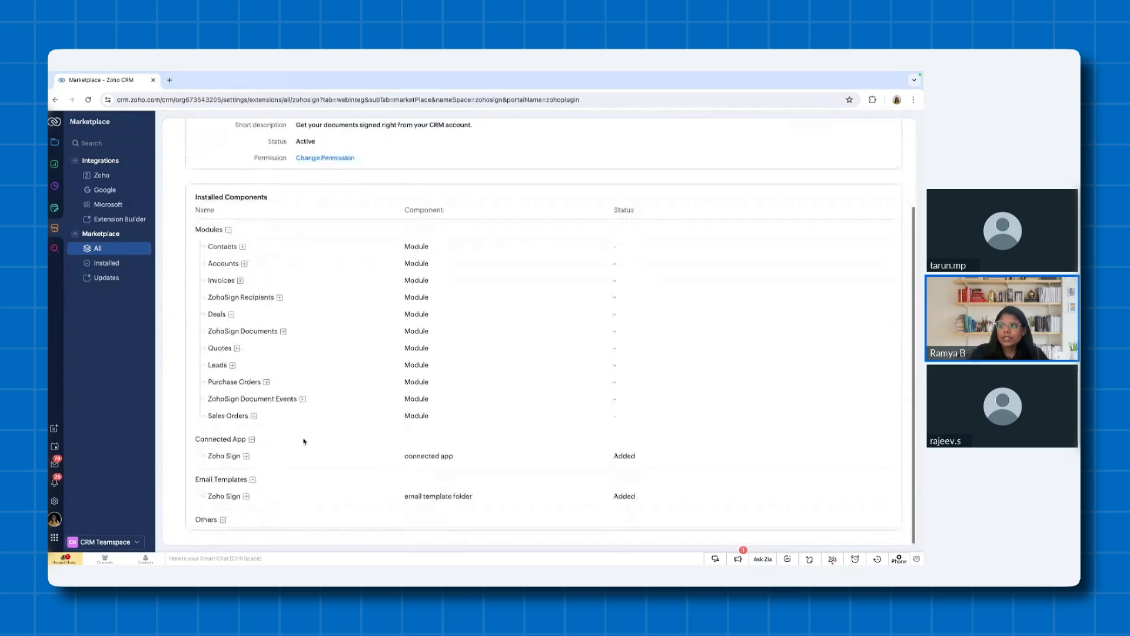
scroll(303, 442, up, 2)
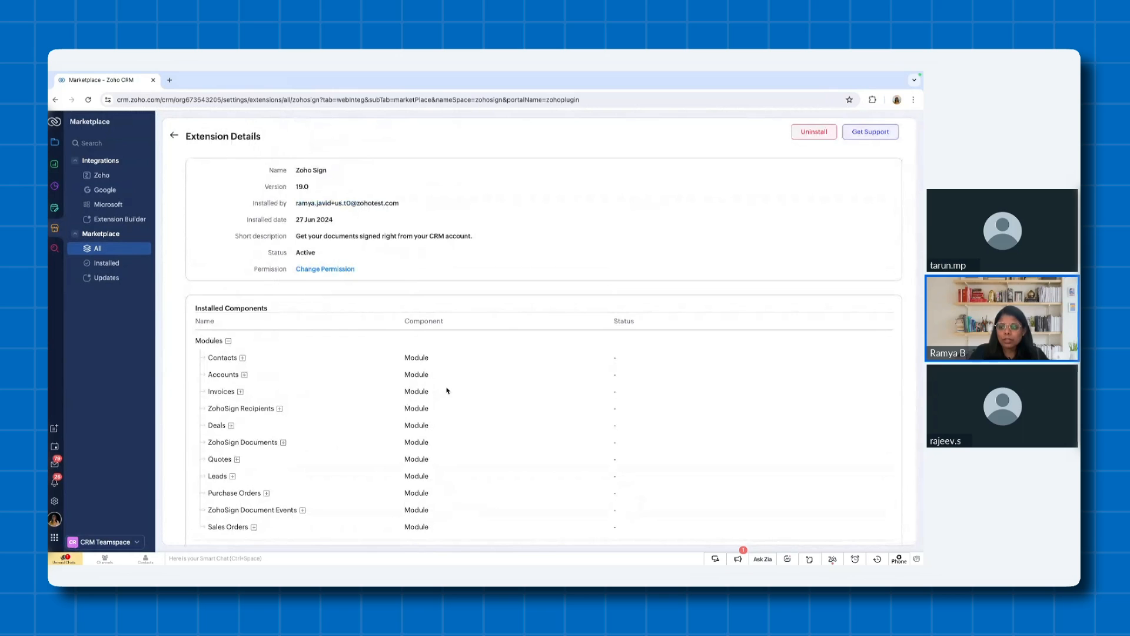
key(ctrl+Left)
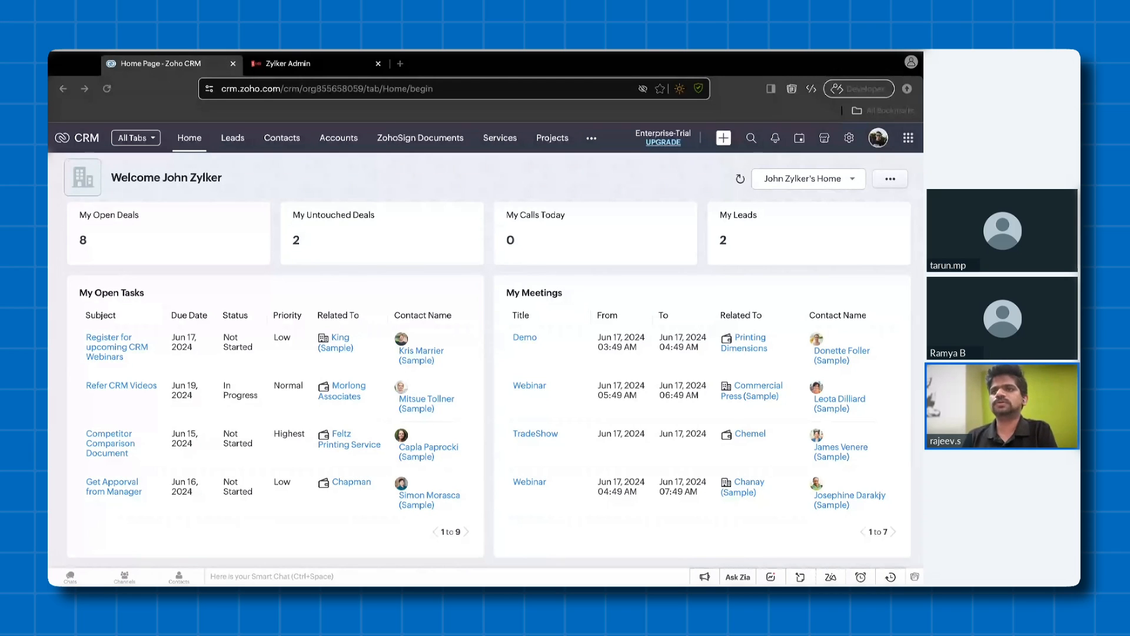
click(383, 233)
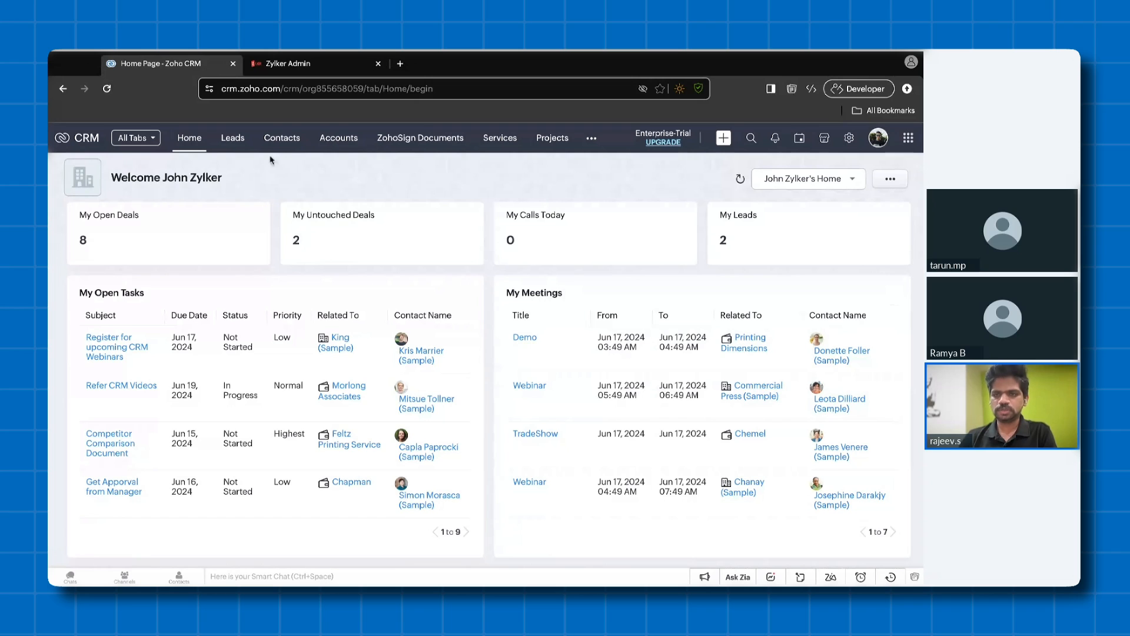
- Open the lead record for the company Securesign and start sending a document with Zoho Sign
click(233, 138)
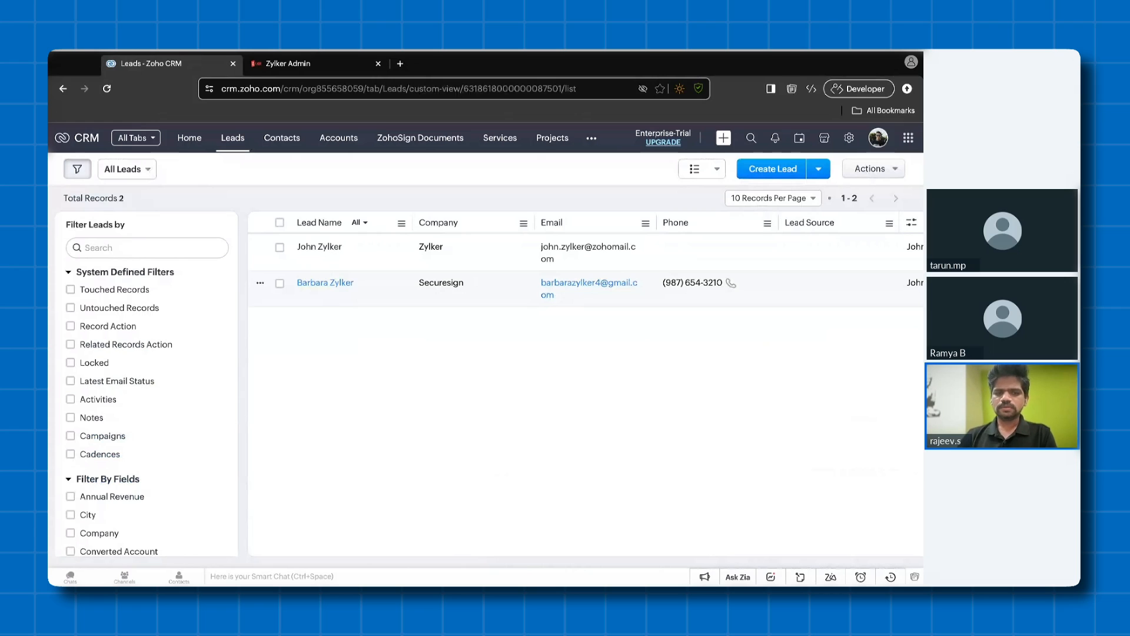
click(330, 283)
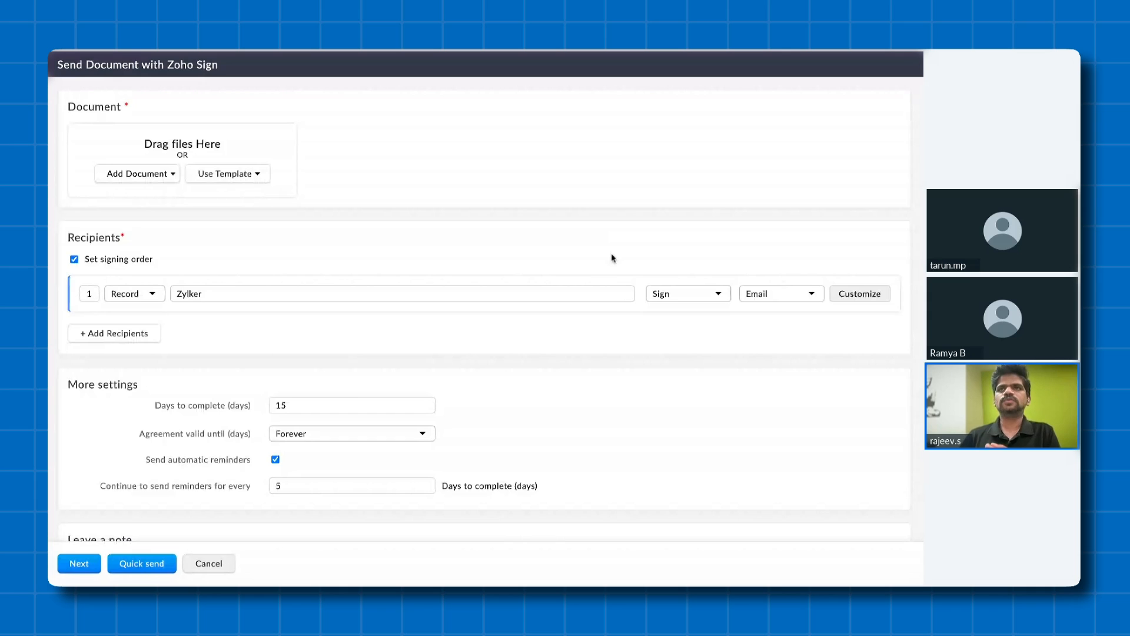
- Add Sample Partnership Agreement.pdf from the desktop to the signature request and proceed to its document details
click(151, 175)
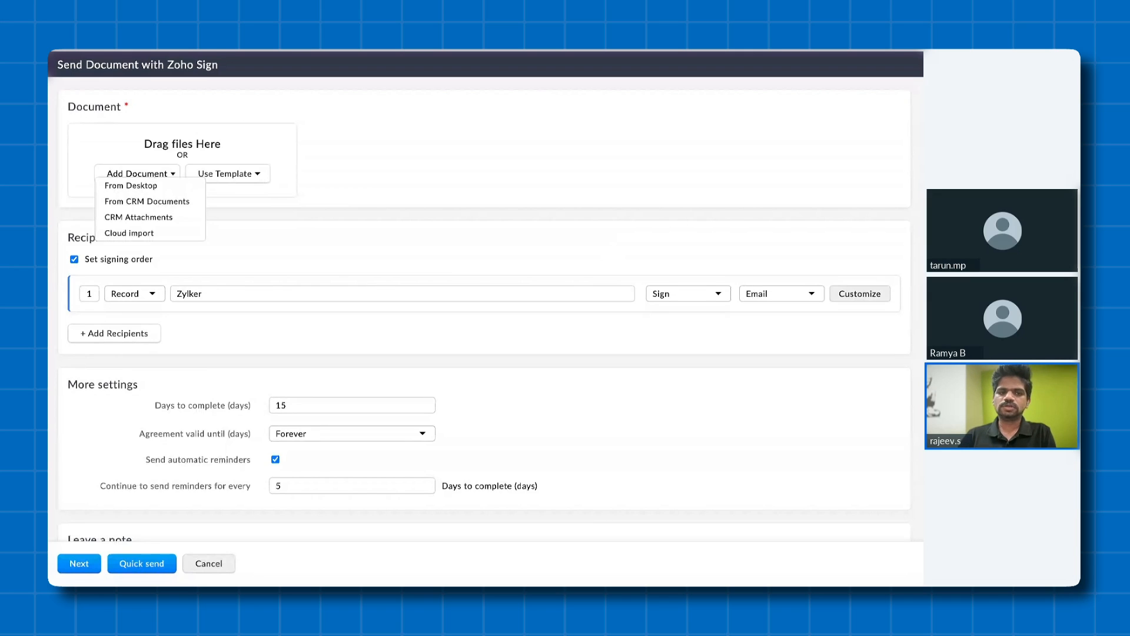
click(228, 175)
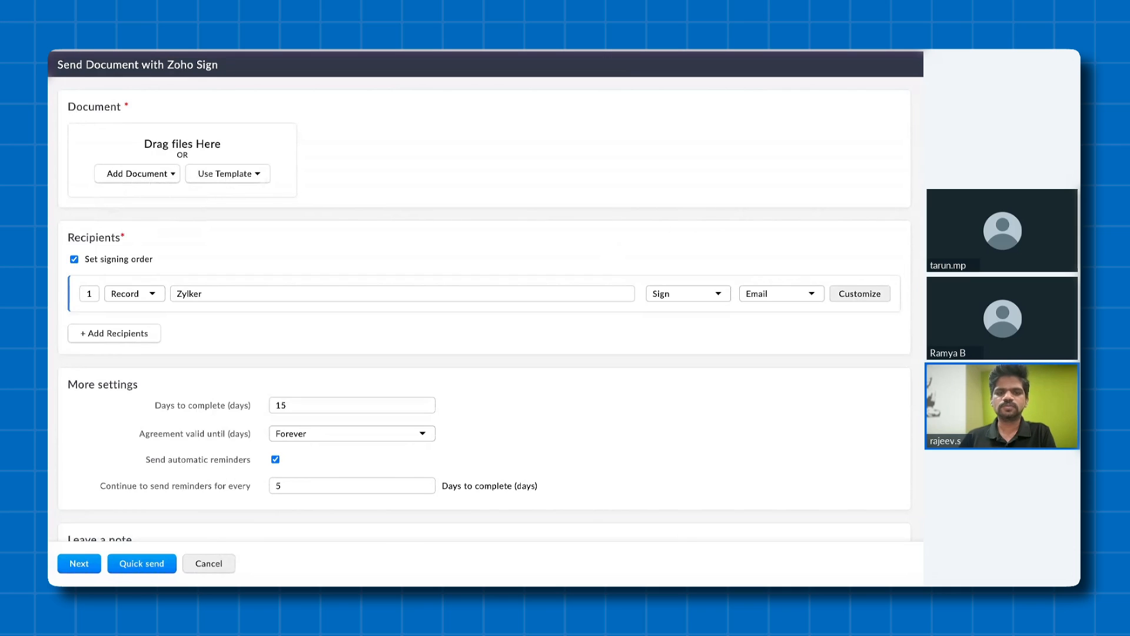
click(137, 173)
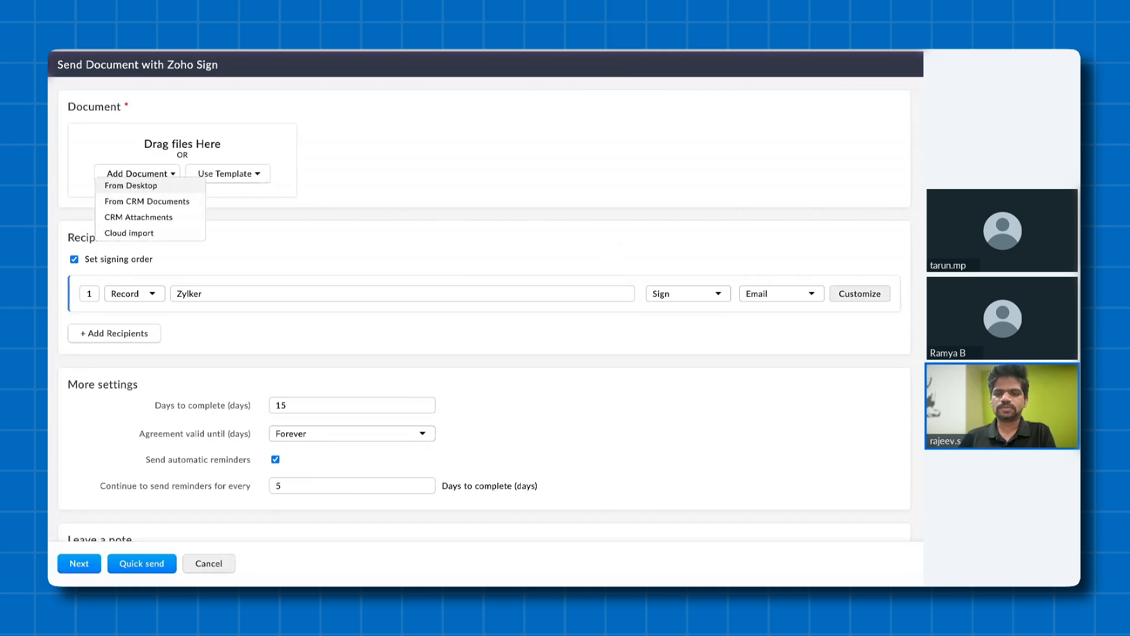
click(453, 253)
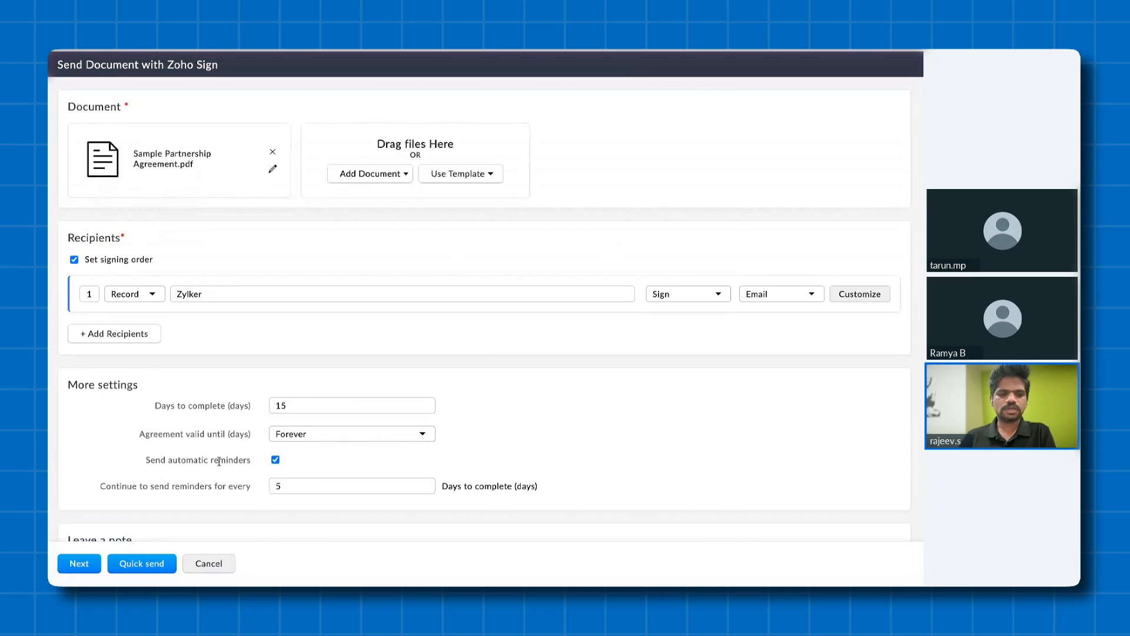
scroll(219, 461, down, 2)
click(90, 563)
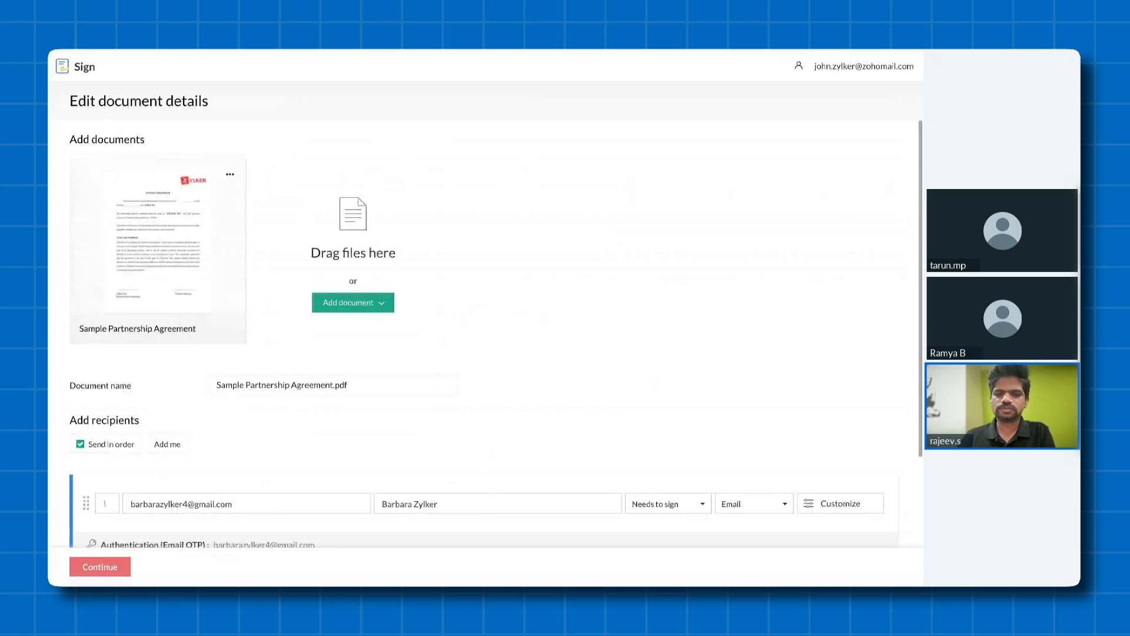
- Open the recipient's customization settings and check the available authentication types
scroll(496, 334, down, 1)
scroll(496, 333, down, 1)
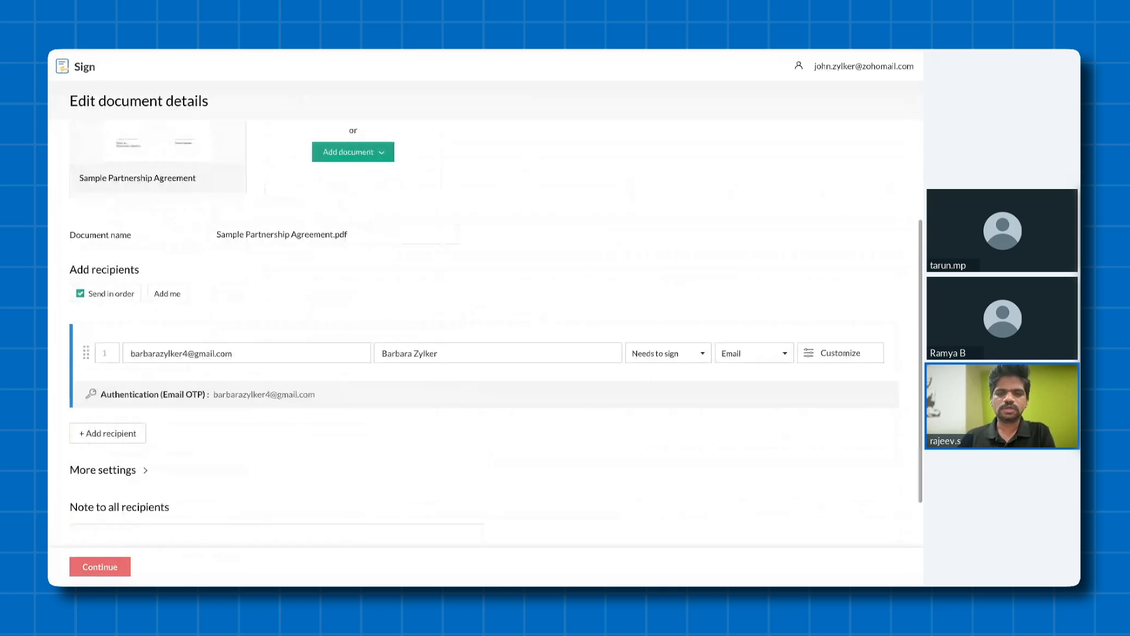
scroll(783, 364, down, 1)
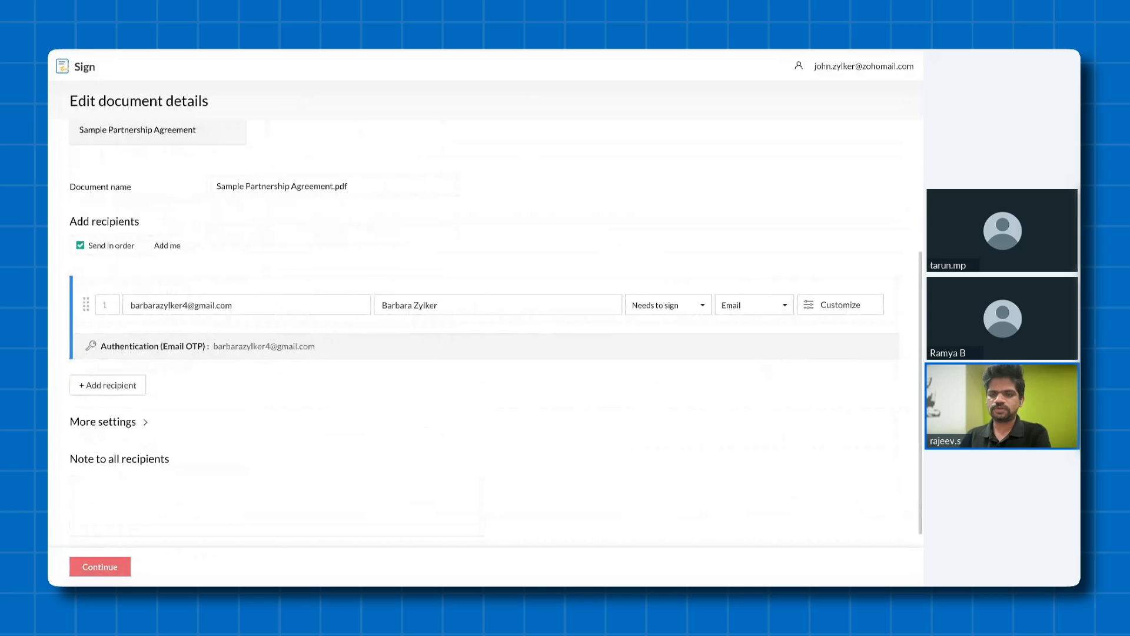
click(840, 305)
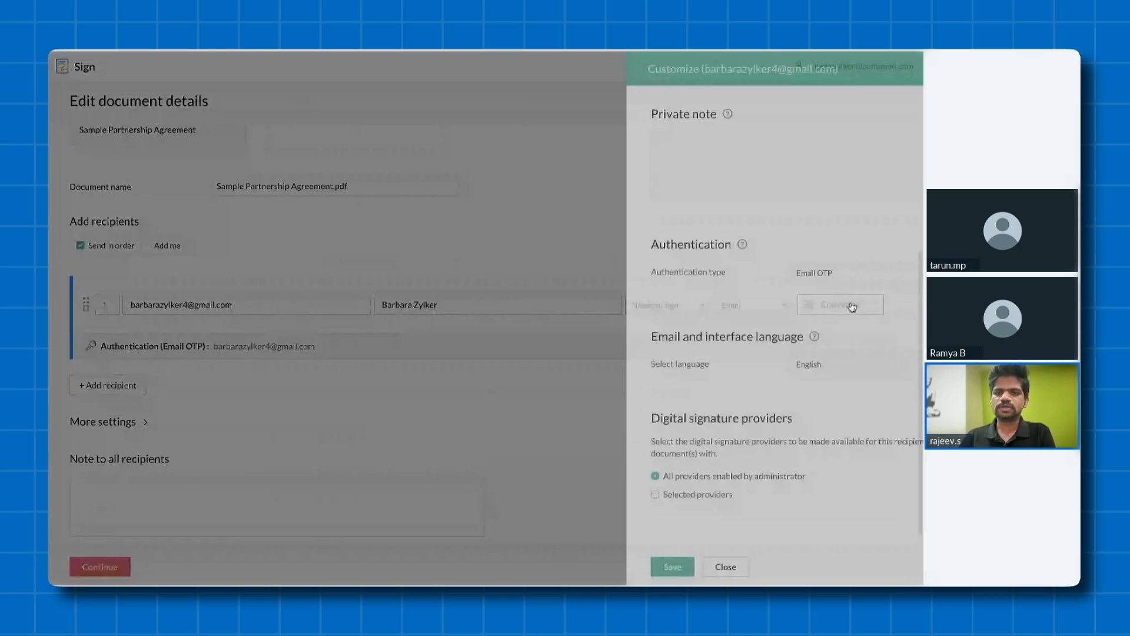
click(609, 156)
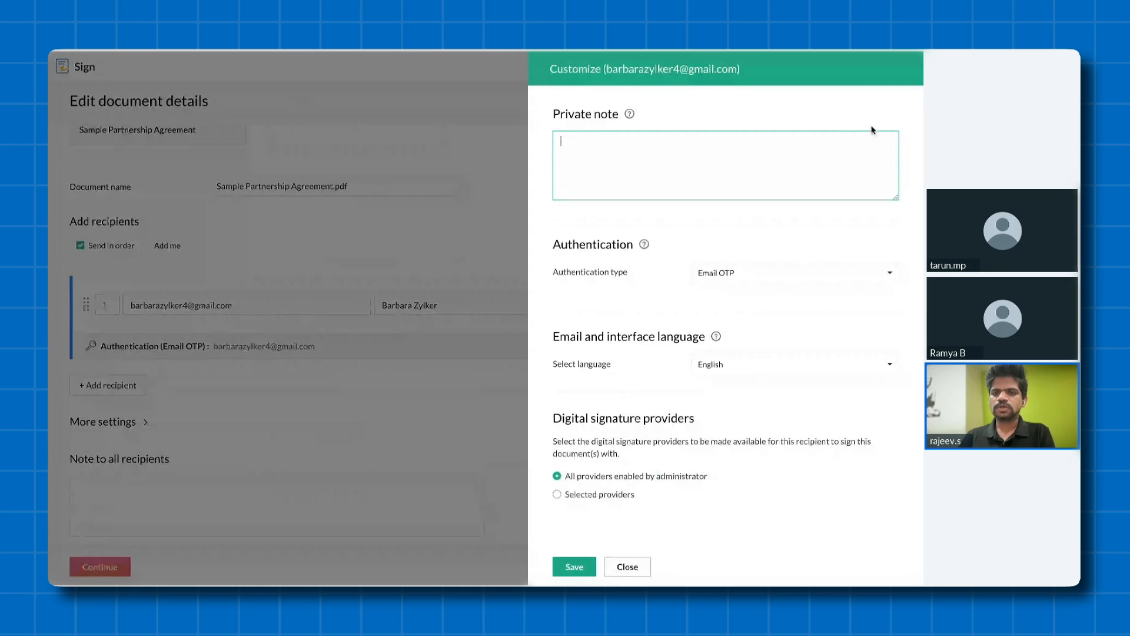
click(737, 282)
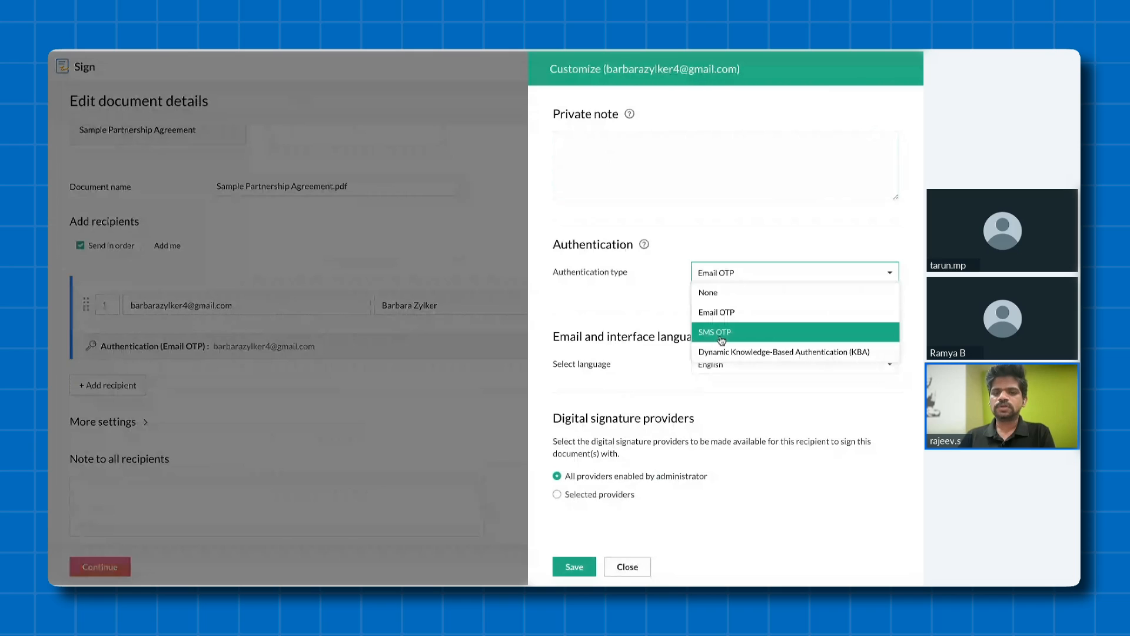
click(630, 289)
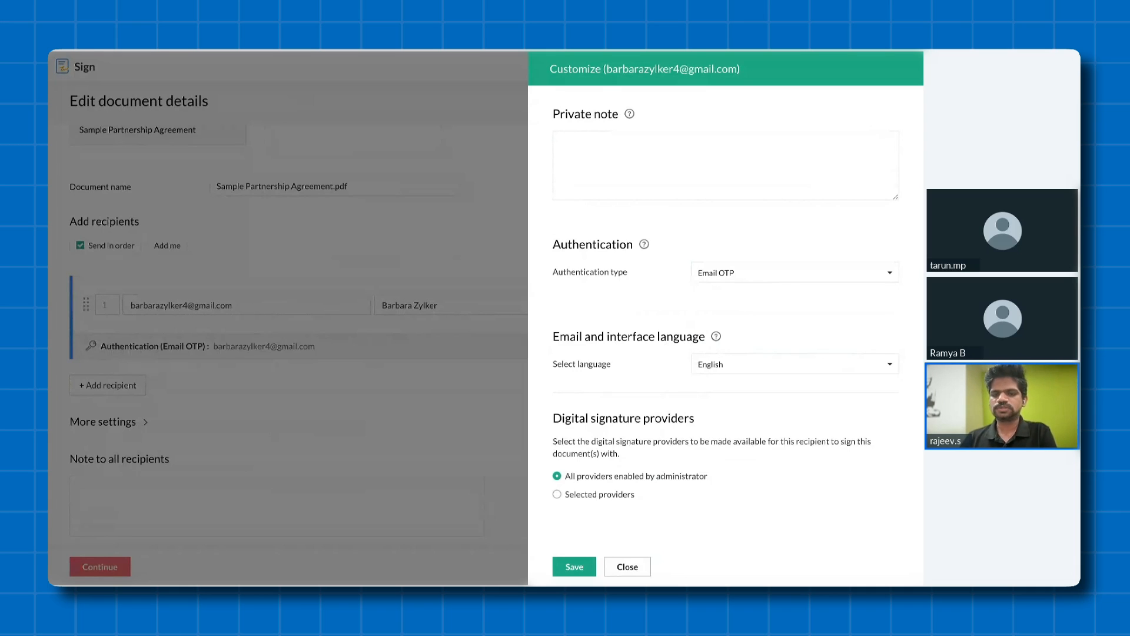
- Try French as the recipient's email and interface language and set it back to English
click(776, 369)
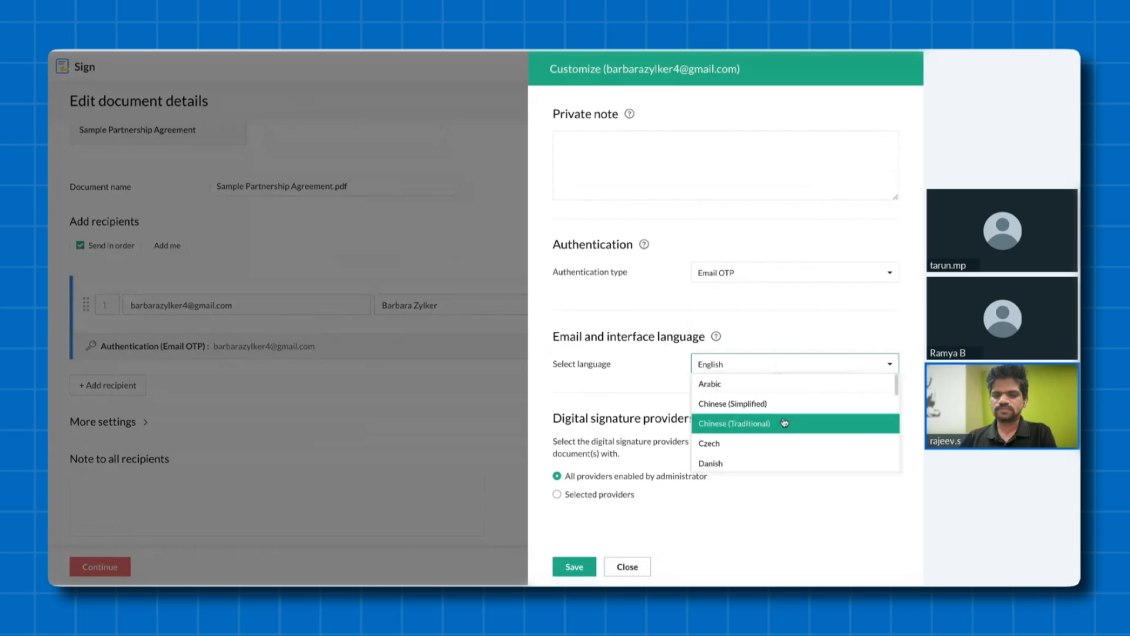
scroll(784, 423, down, 2)
click(752, 433)
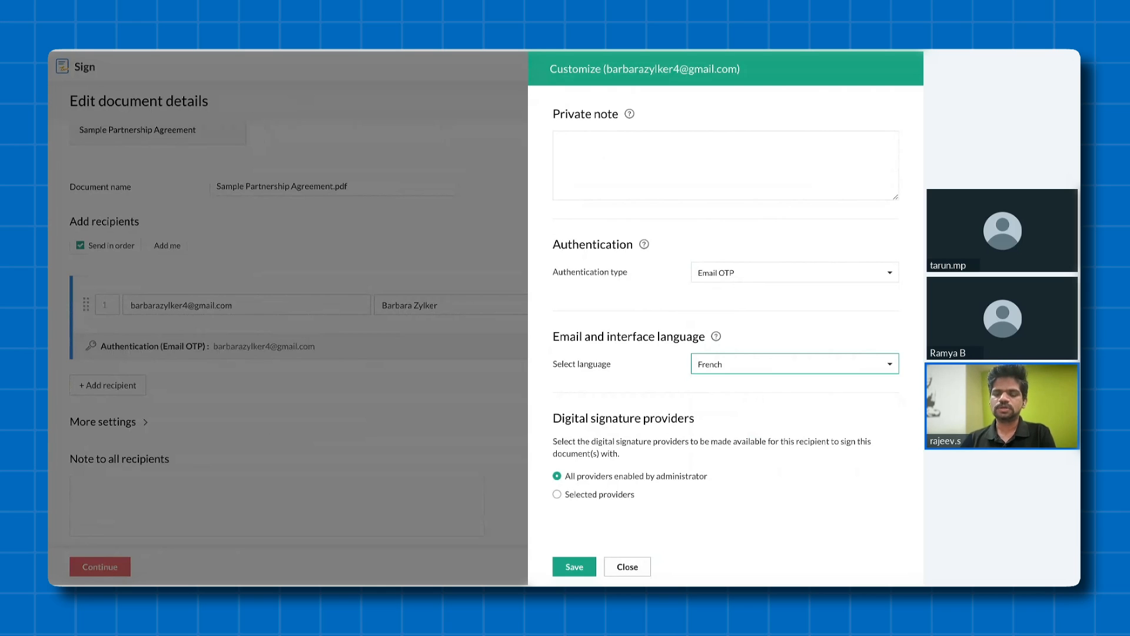
click(749, 364)
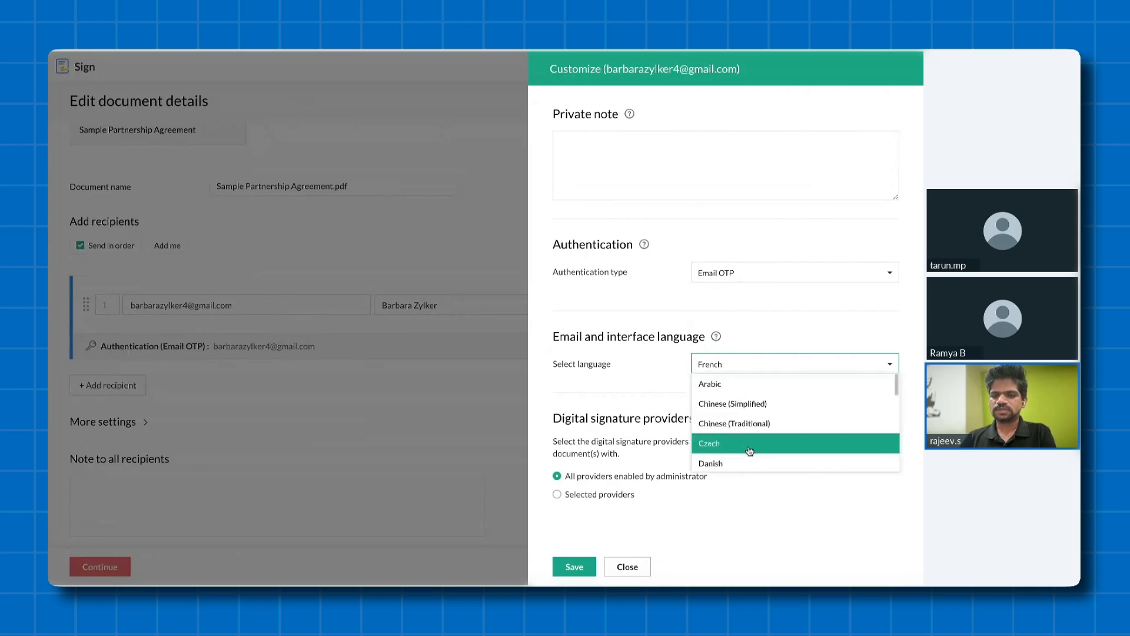
scroll(750, 451, down, 2)
scroll(745, 421, up, 1)
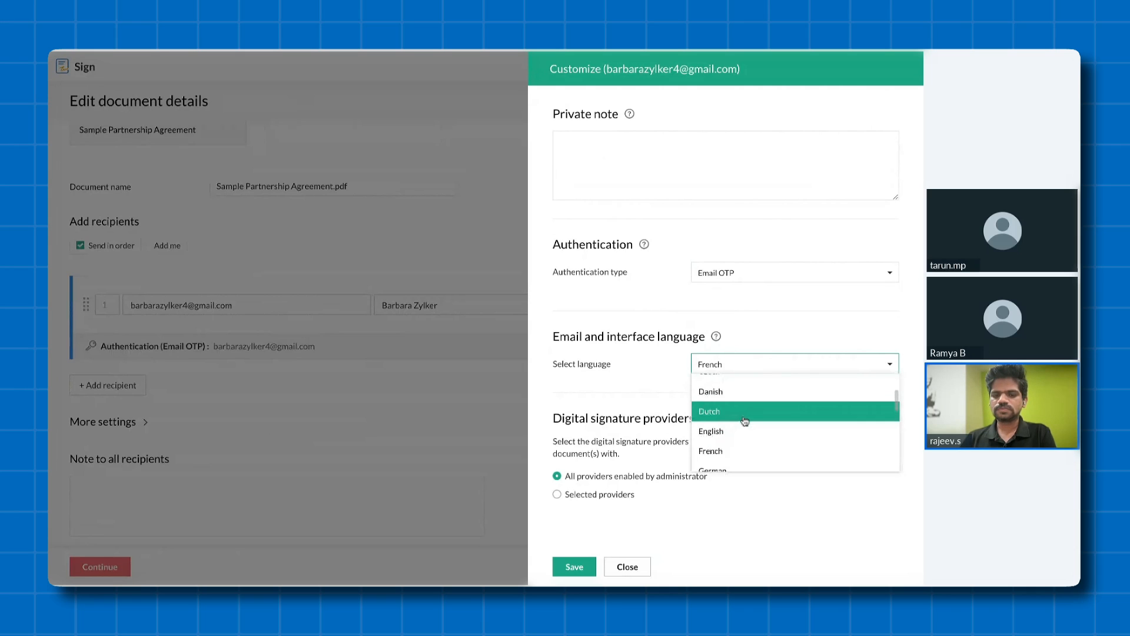
click(740, 432)
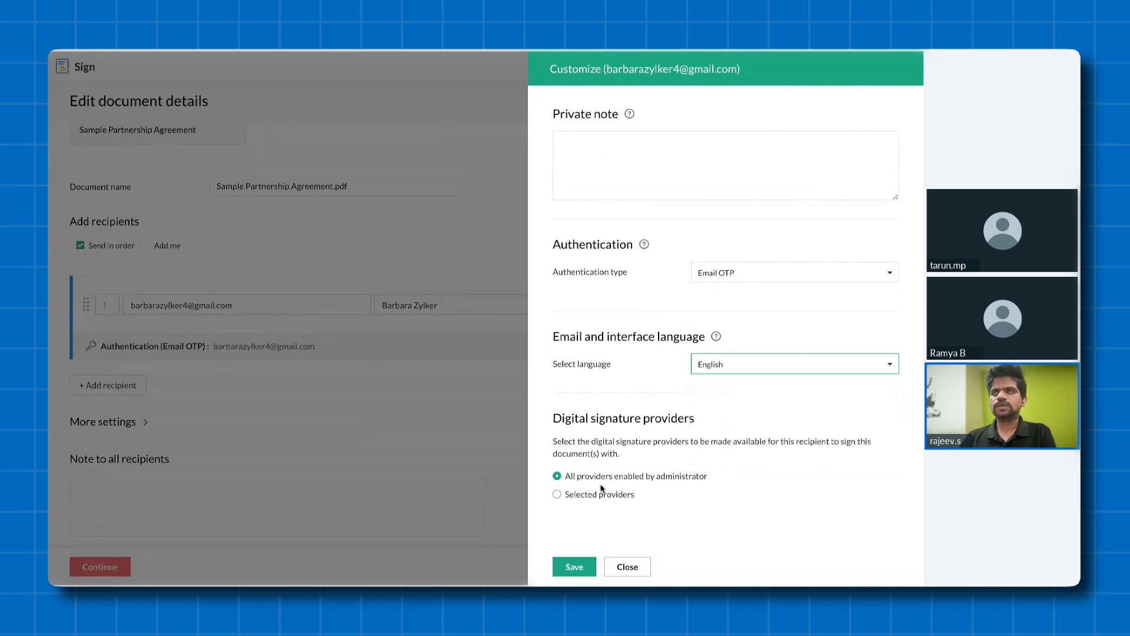
- Limit the recipient's digital signature providers to Zoho Sign only and save the customization
click(573, 498)
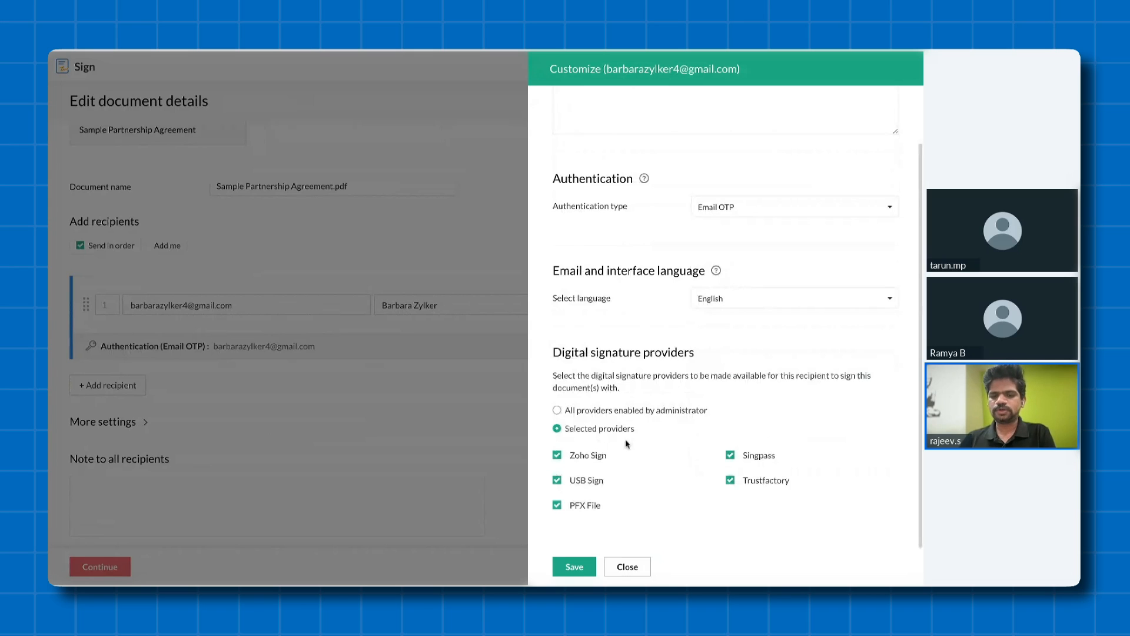
click(572, 462)
click(586, 480)
click(585, 505)
click(765, 480)
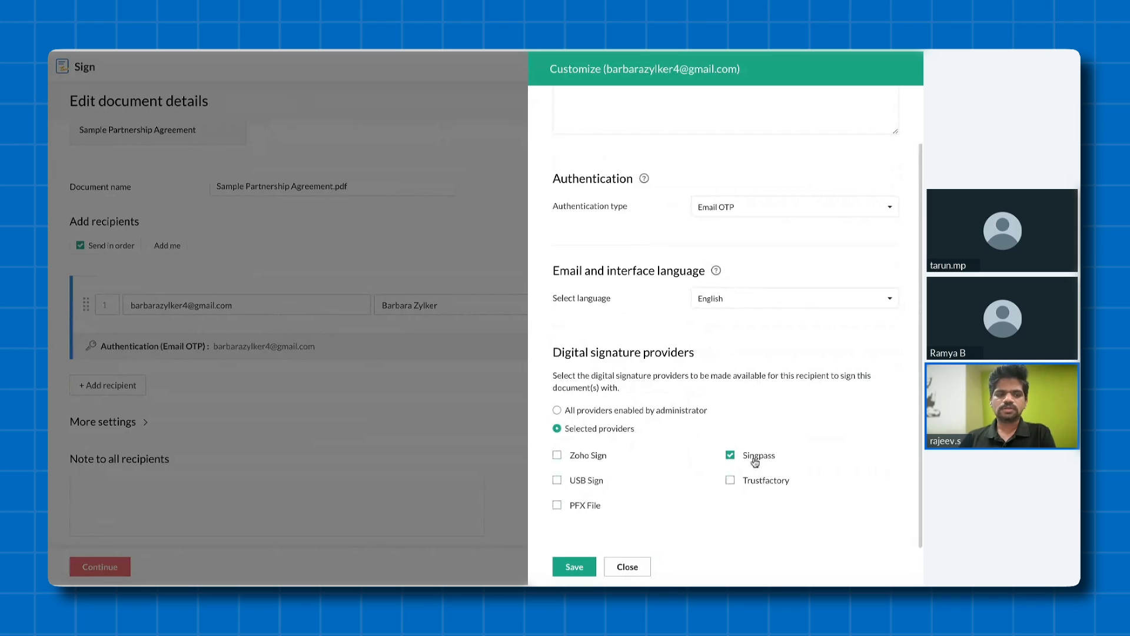
click(755, 463)
click(557, 455)
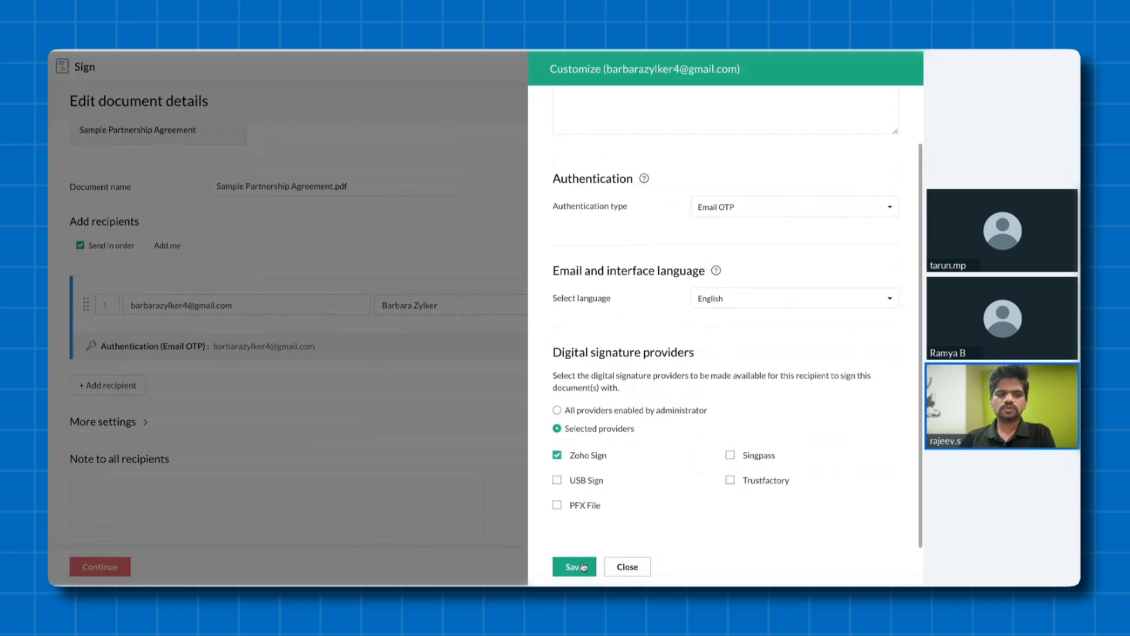
click(584, 566)
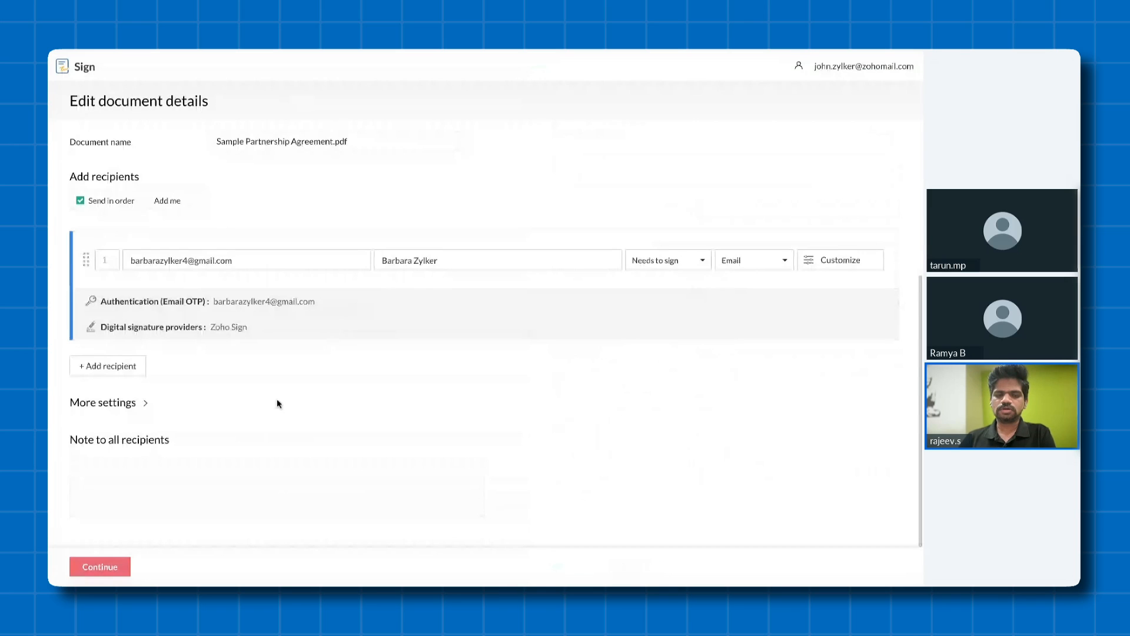
- Continue to the document's field editor and place a Sign Date field on the agreement's "effective as of" blank
click(292, 490)
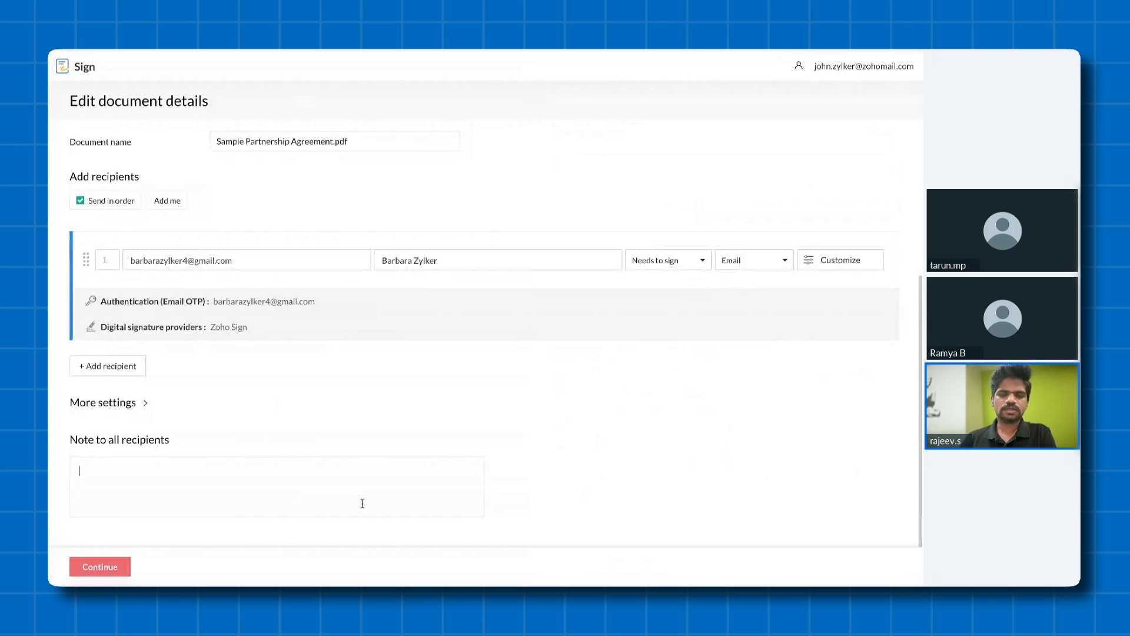
click(100, 566)
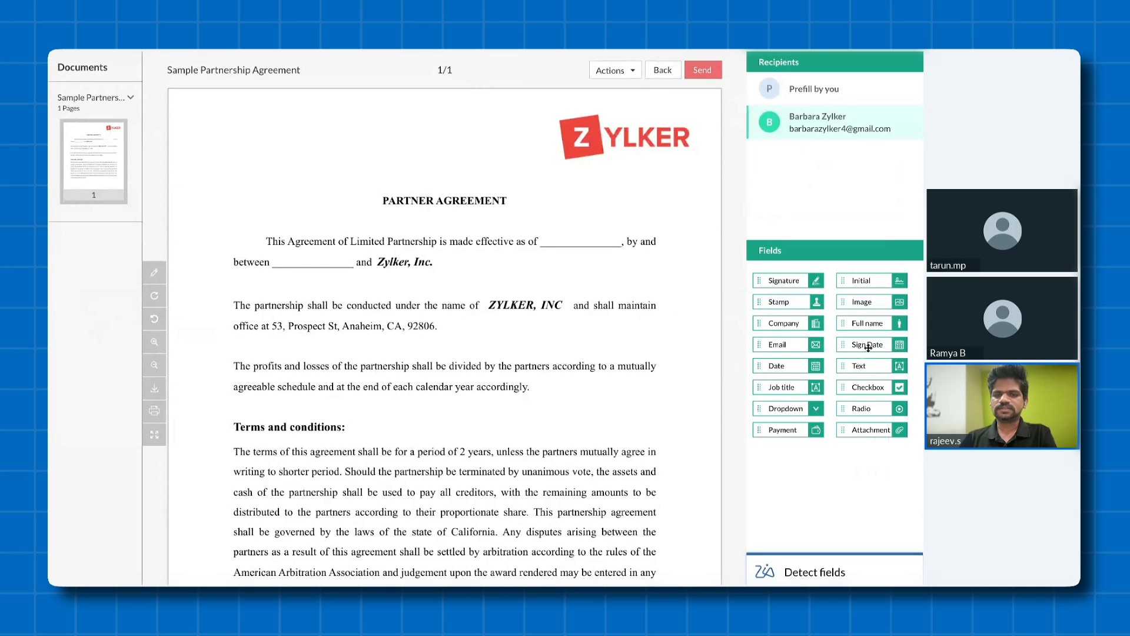
drag(868, 348, 628, 238)
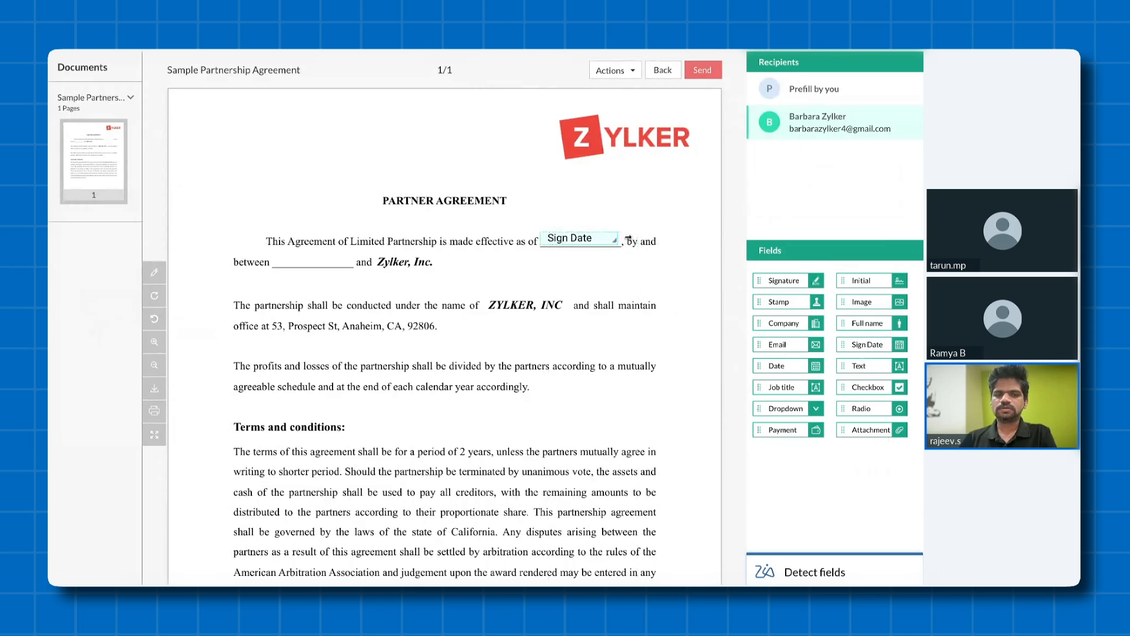
- Place the recipient's Full name field on the "between" blank, plus Signature fields above the Partner (recipient) and Representative (Prefill by you) lines
drag(864, 323, 366, 259)
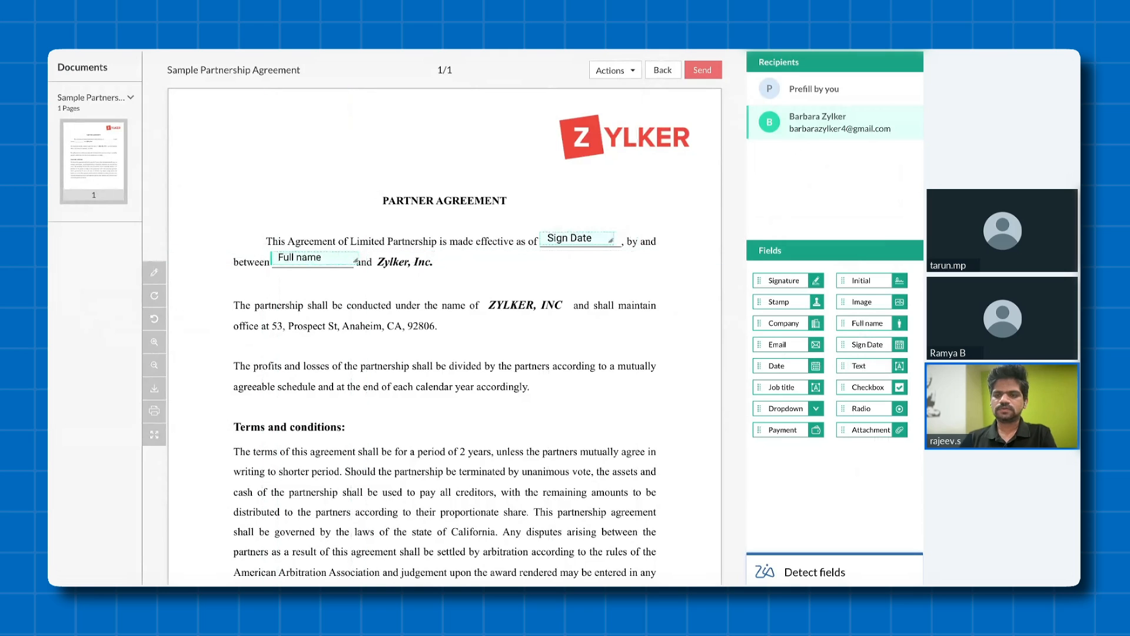
scroll(615, 338, down, 4)
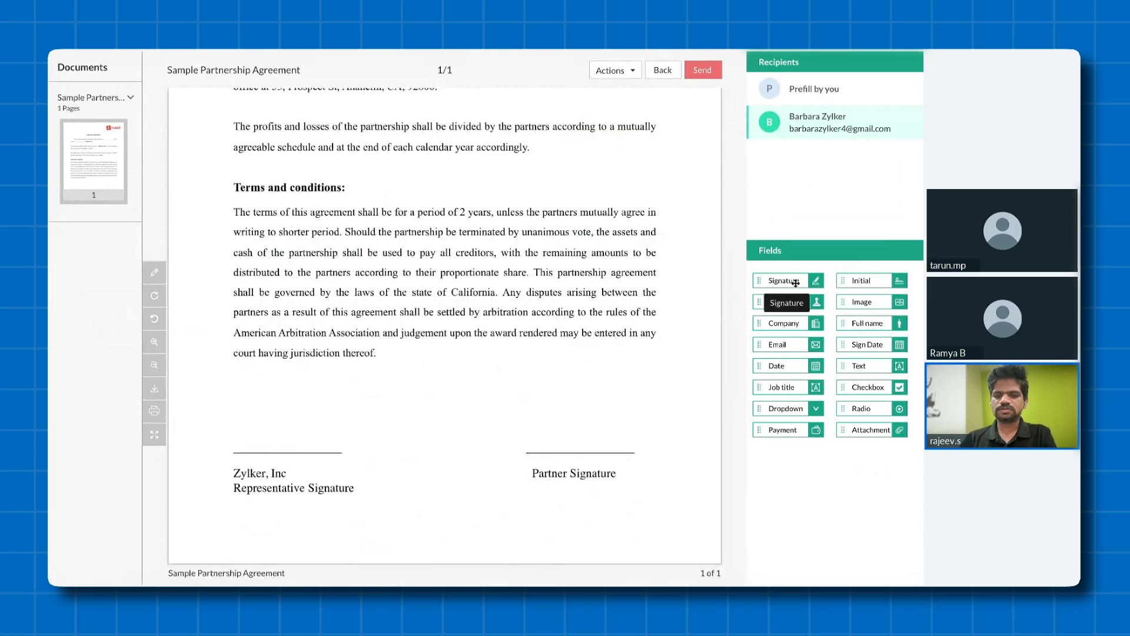
mouse_move(795, 283)
mouse_down()
mouse_move(574, 429)
mouse_move(583, 434)
mouse_up()
click(801, 92)
mouse_move(786, 281)
mouse_down()
mouse_move(364, 364)
mouse_move(288, 434)
mouse_up()
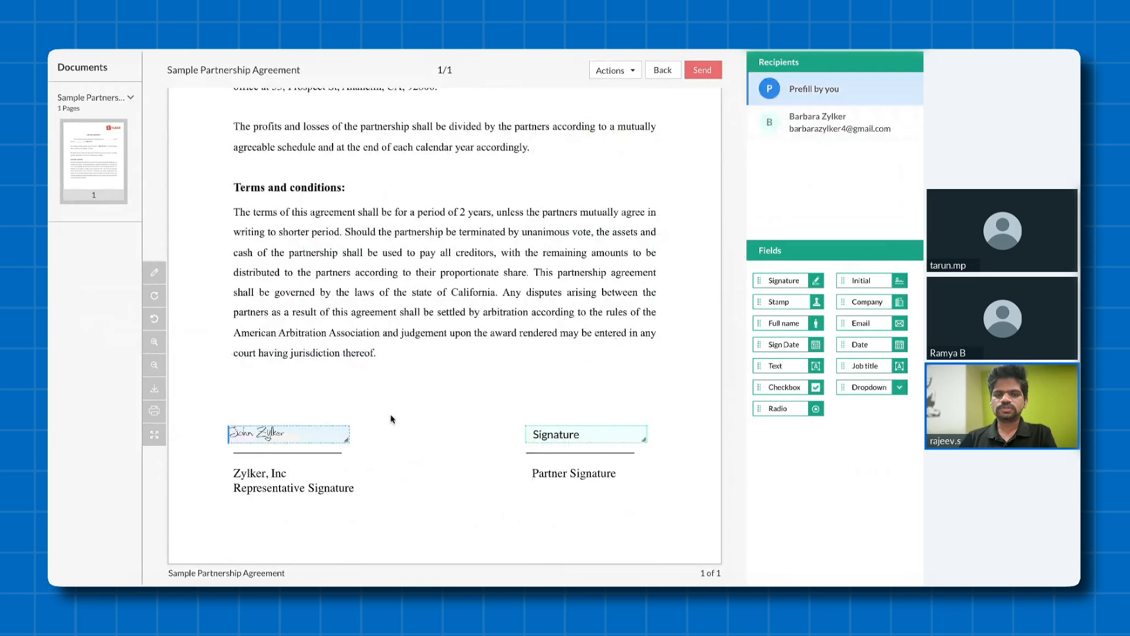
- Review the placed fields, send the Sample Partnership Agreement for signature and confirm the recipient's field details
scroll(377, 347, up, 5)
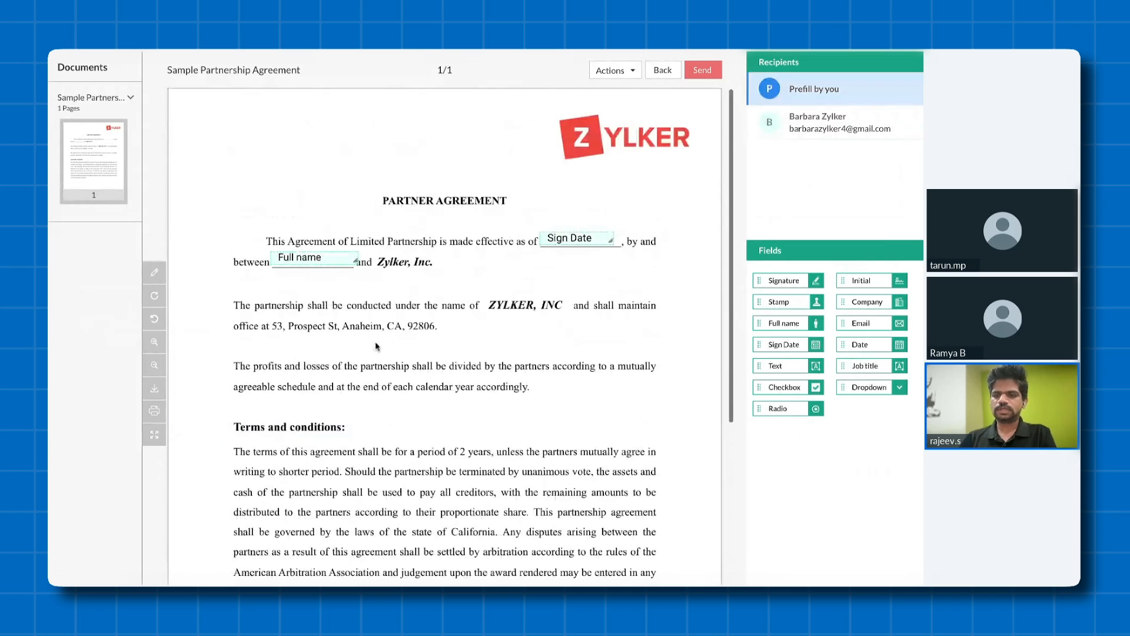
scroll(375, 343, down, 3)
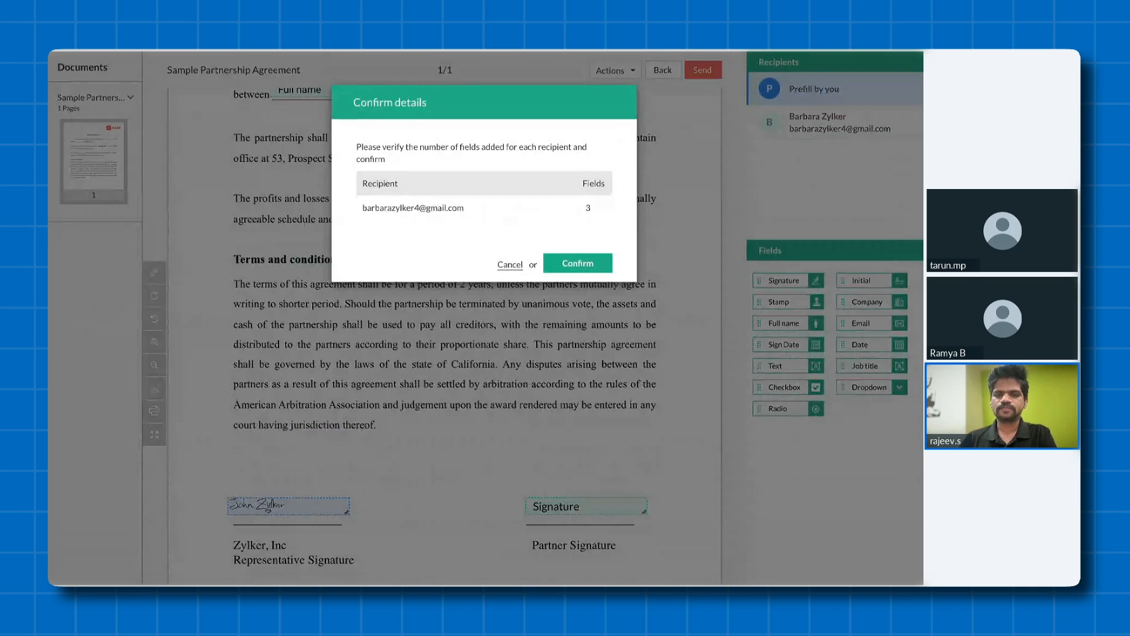
click(597, 267)
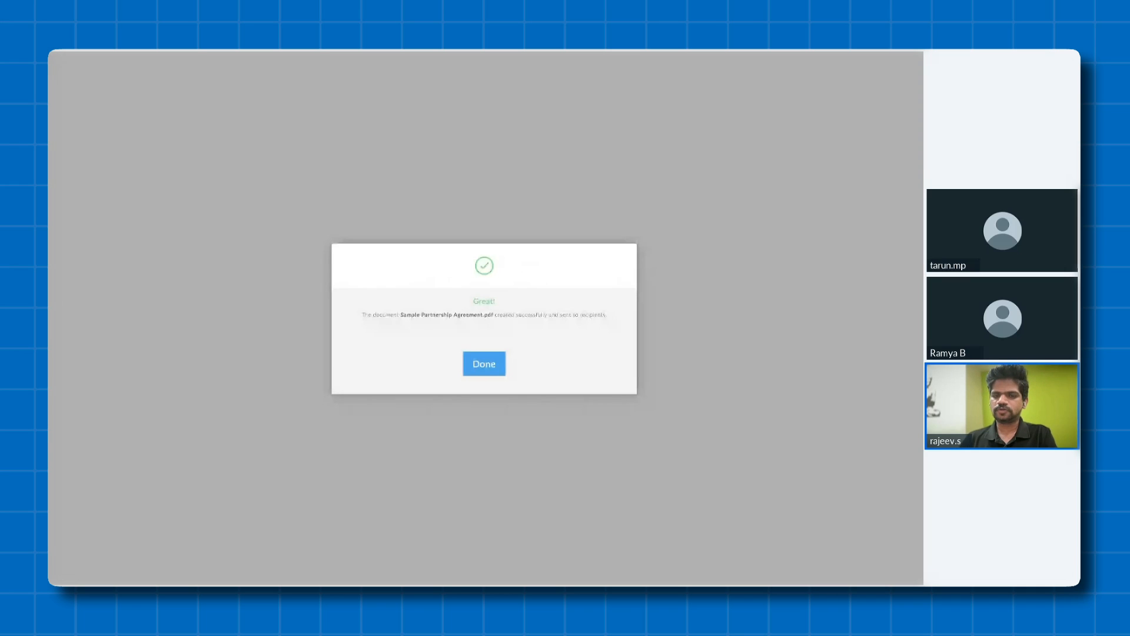
click(492, 369)
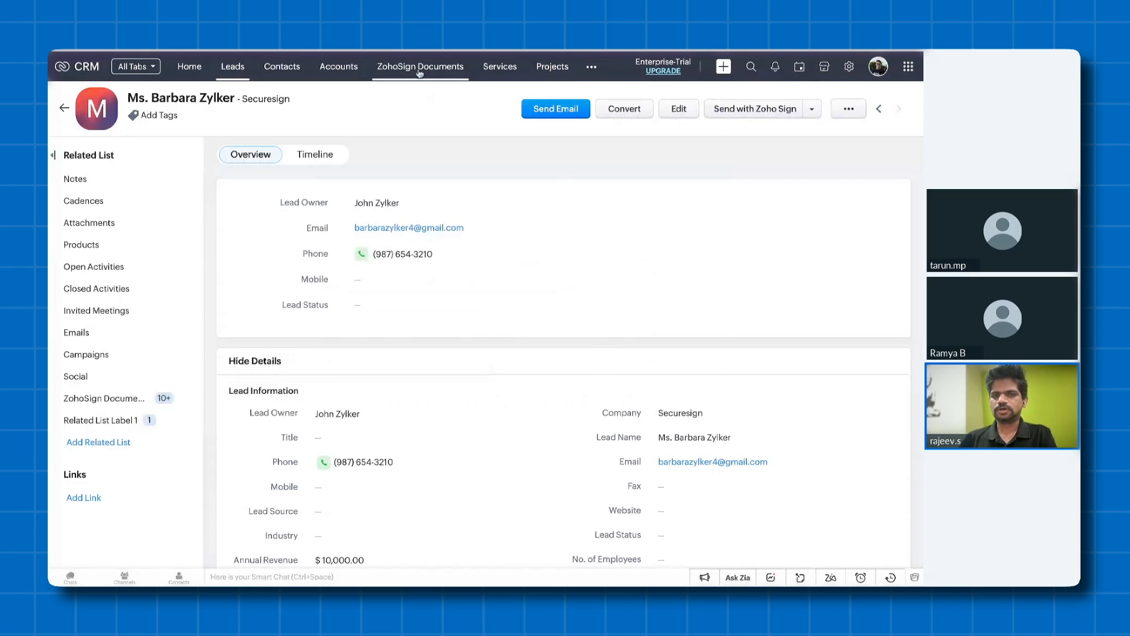
- Open the newly sent Sample Partnership Agreement.pdf in the ZohoSign Documents module and examine its status, dates and notes
click(592, 67)
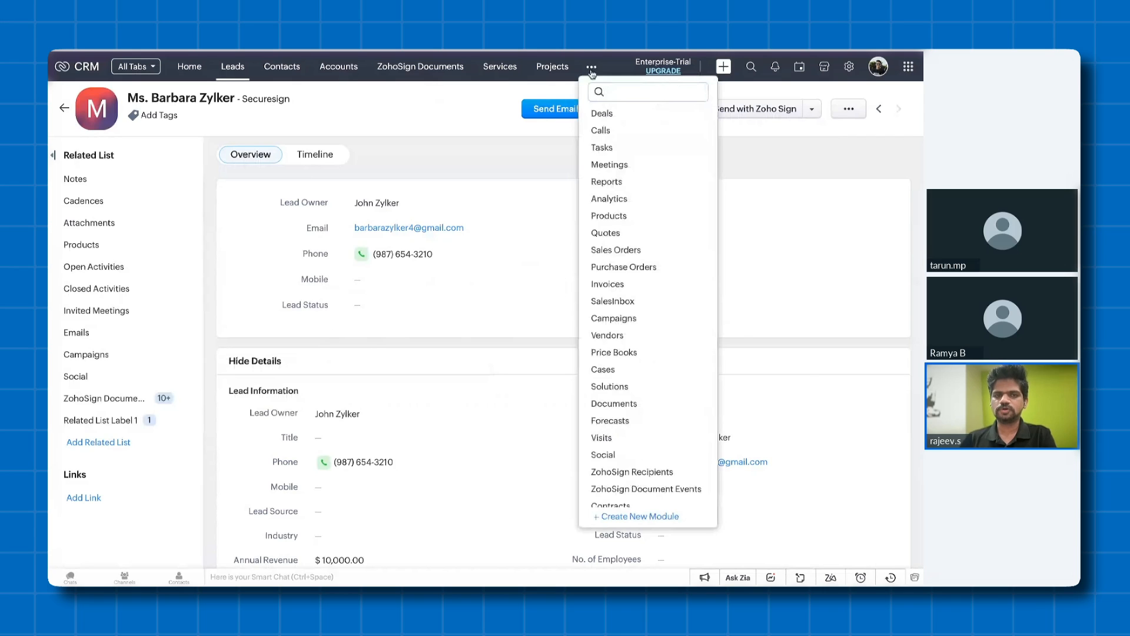
scroll(646, 465, down, 1)
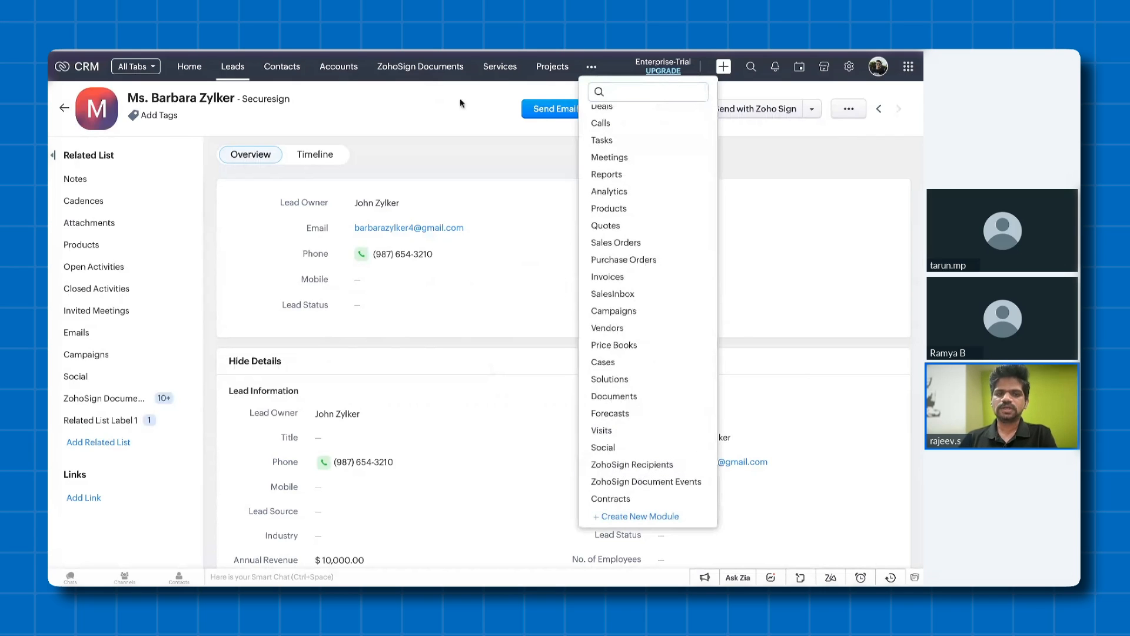
click(436, 69)
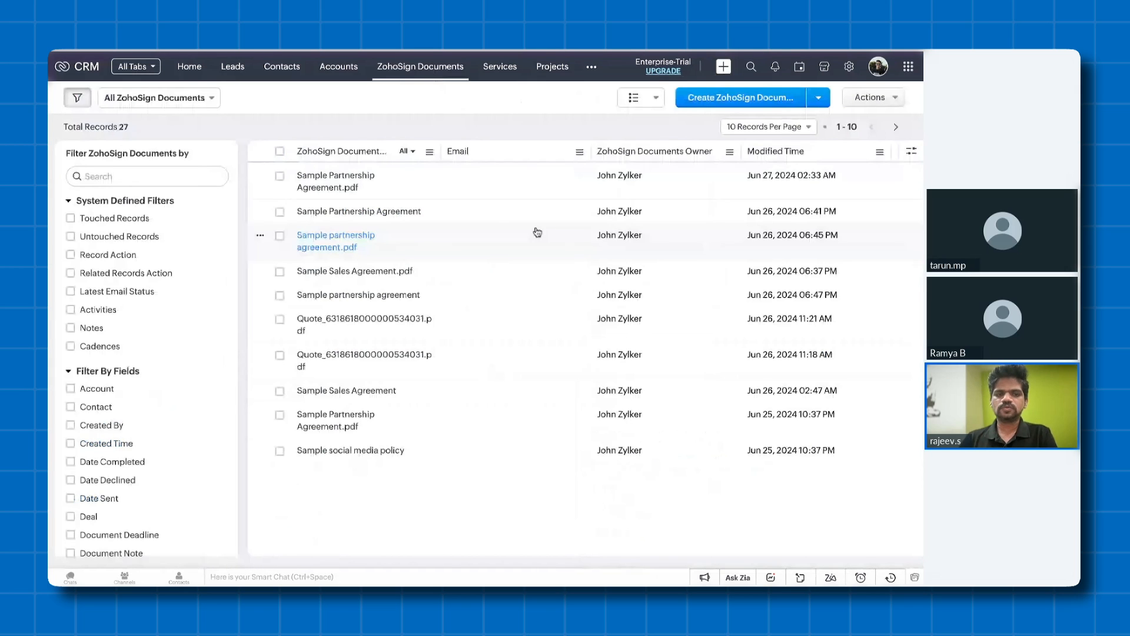
click(347, 189)
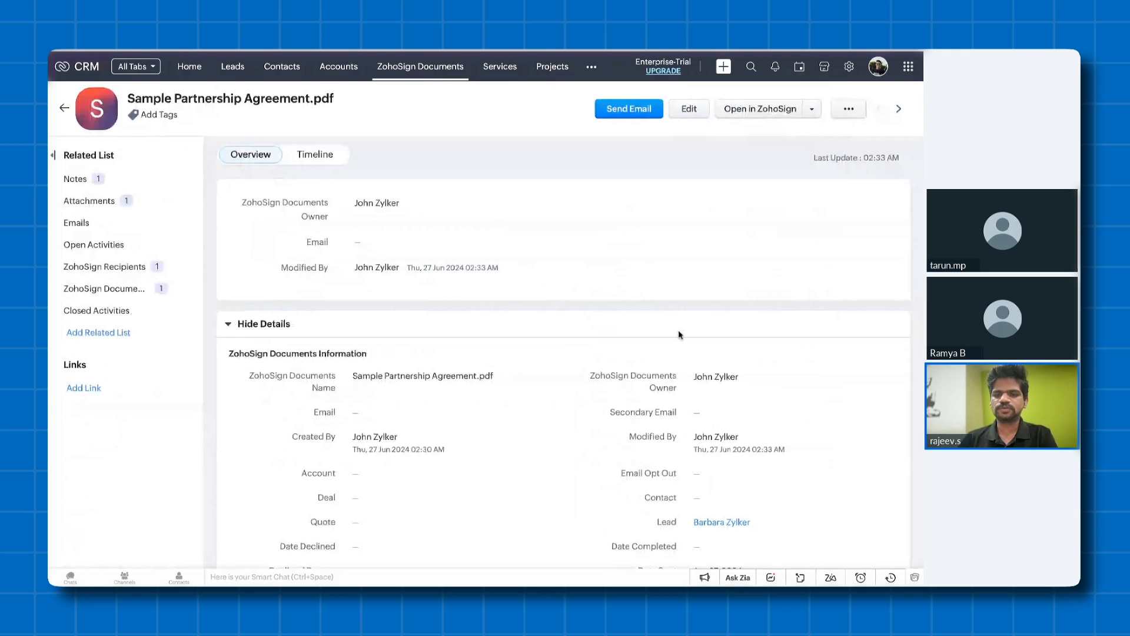
scroll(679, 335, down, 4)
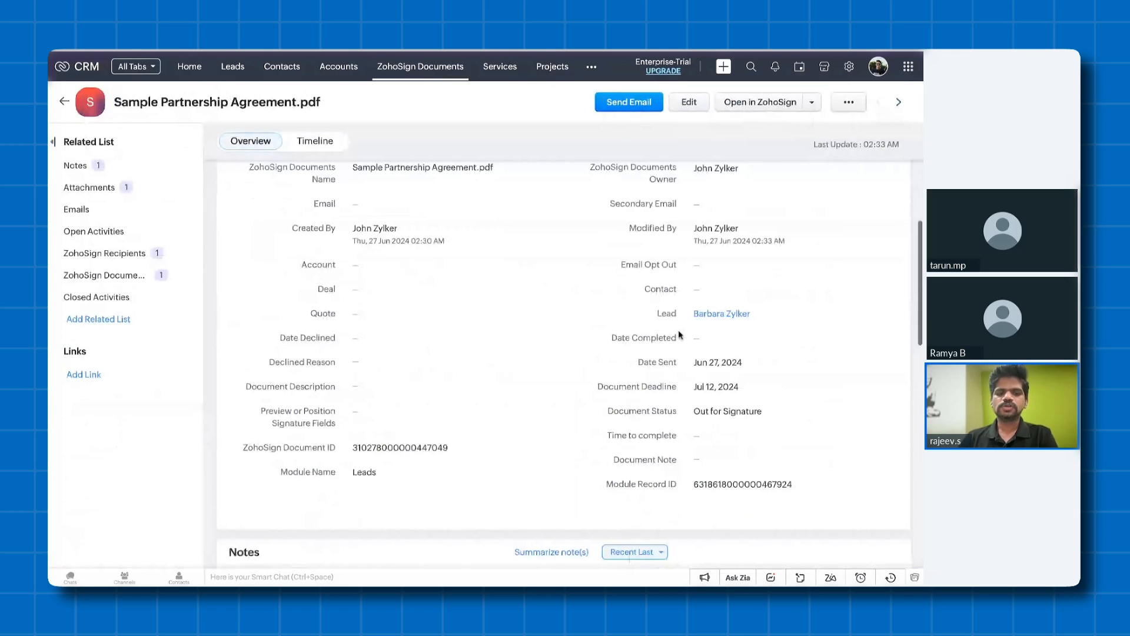
scroll(678, 335, down, 1)
scroll(607, 333, down, 2)
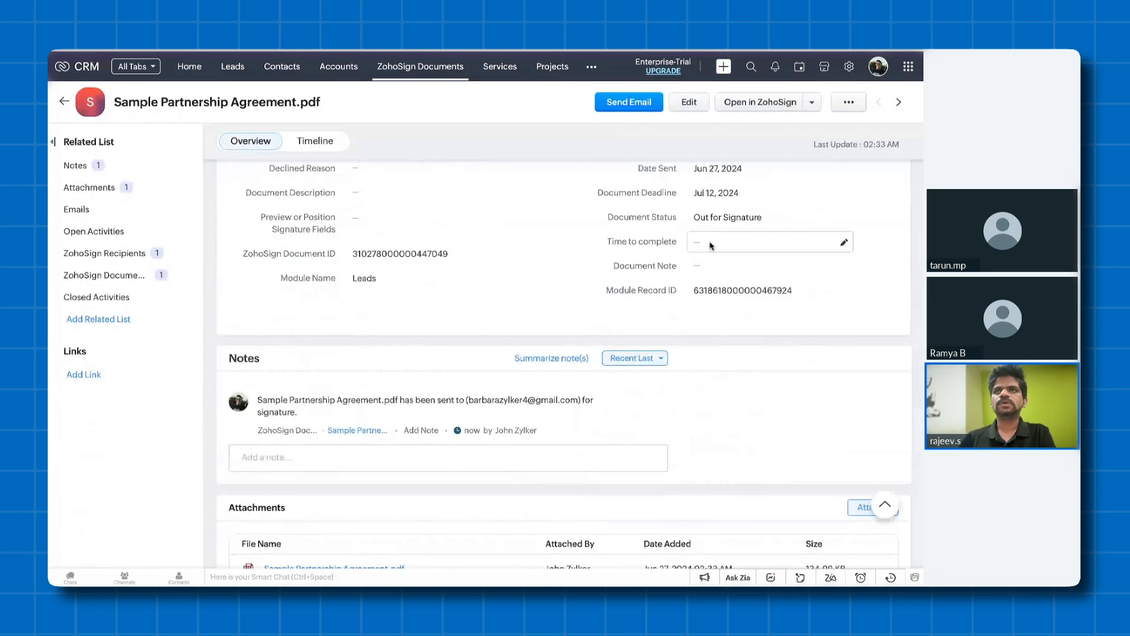
click(201, 71)
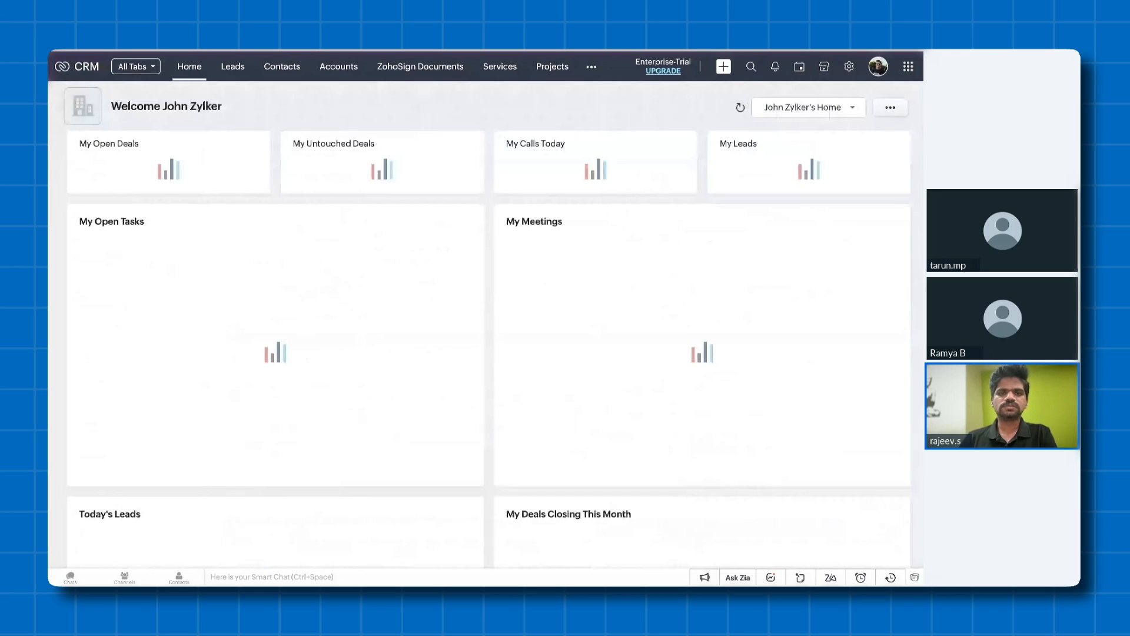
click(219, 77)
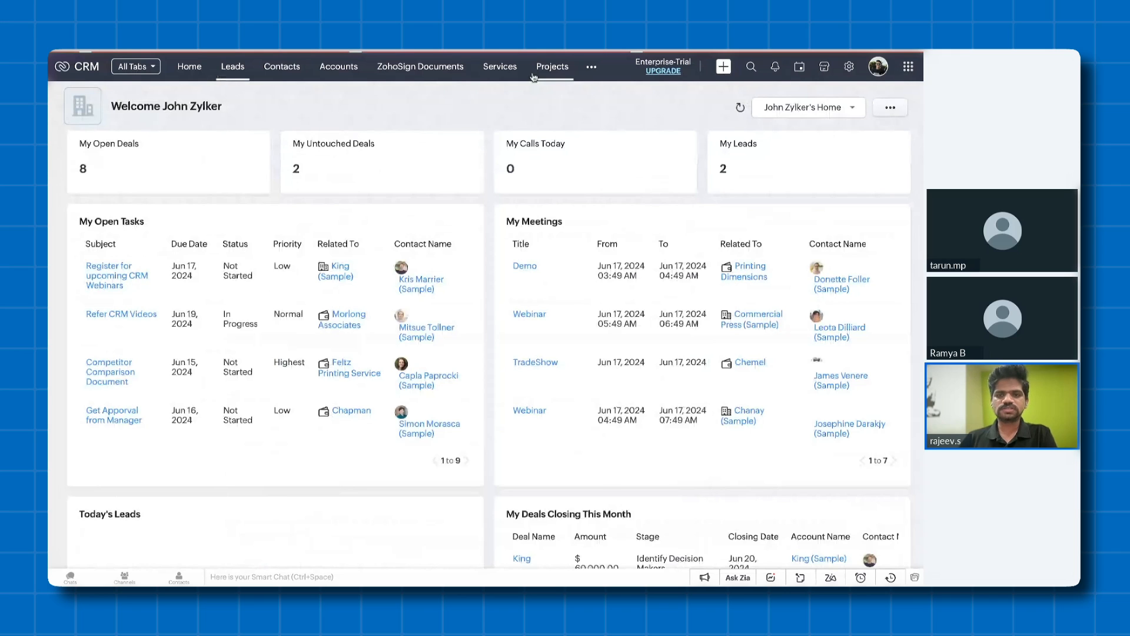
click(592, 66)
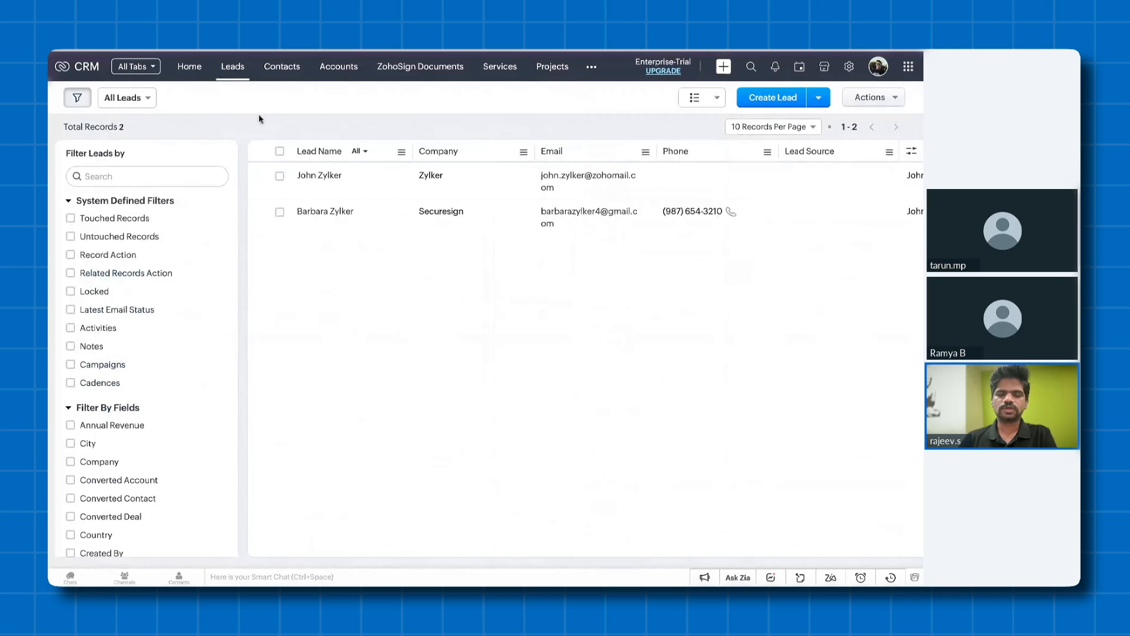
click(200, 76)
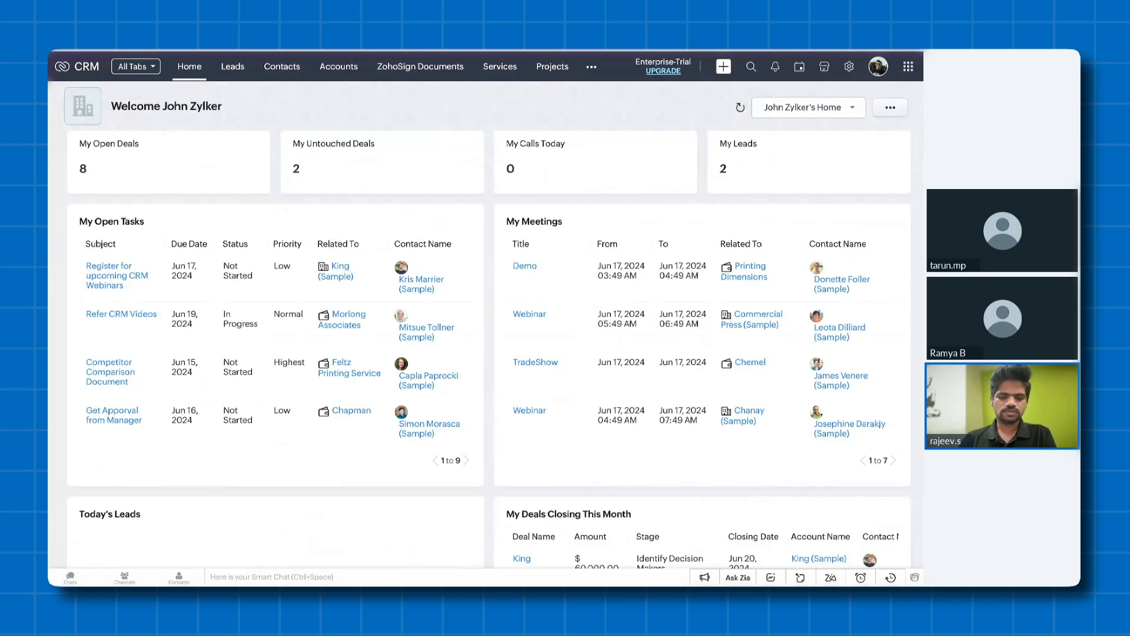
- Switch to Zoho Sign and start creating a new template
key(F11)
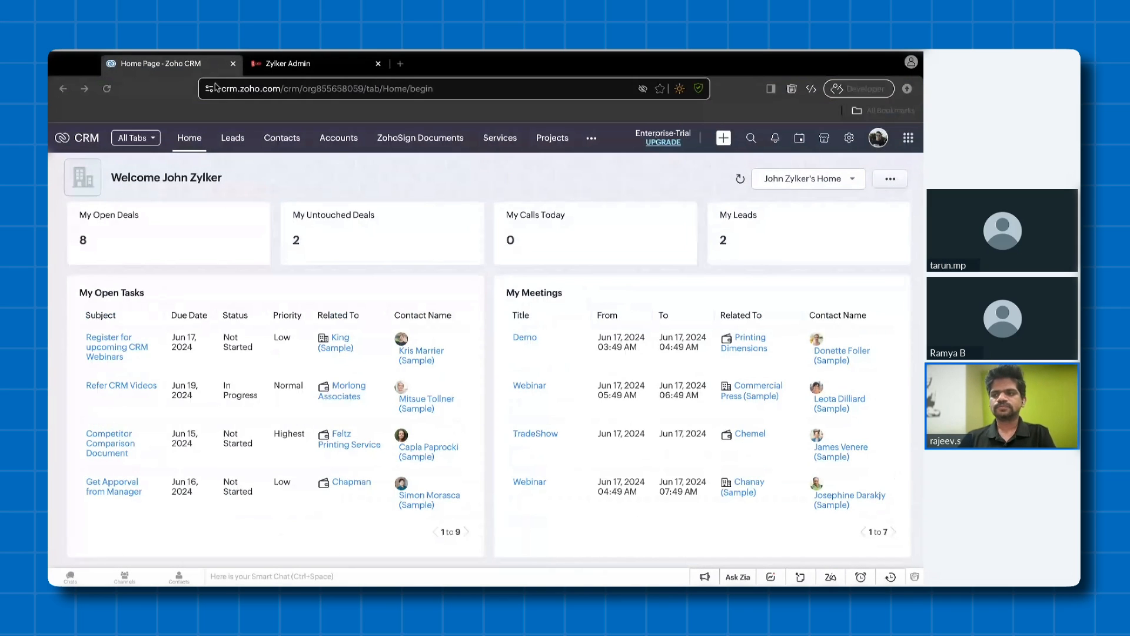
click(300, 65)
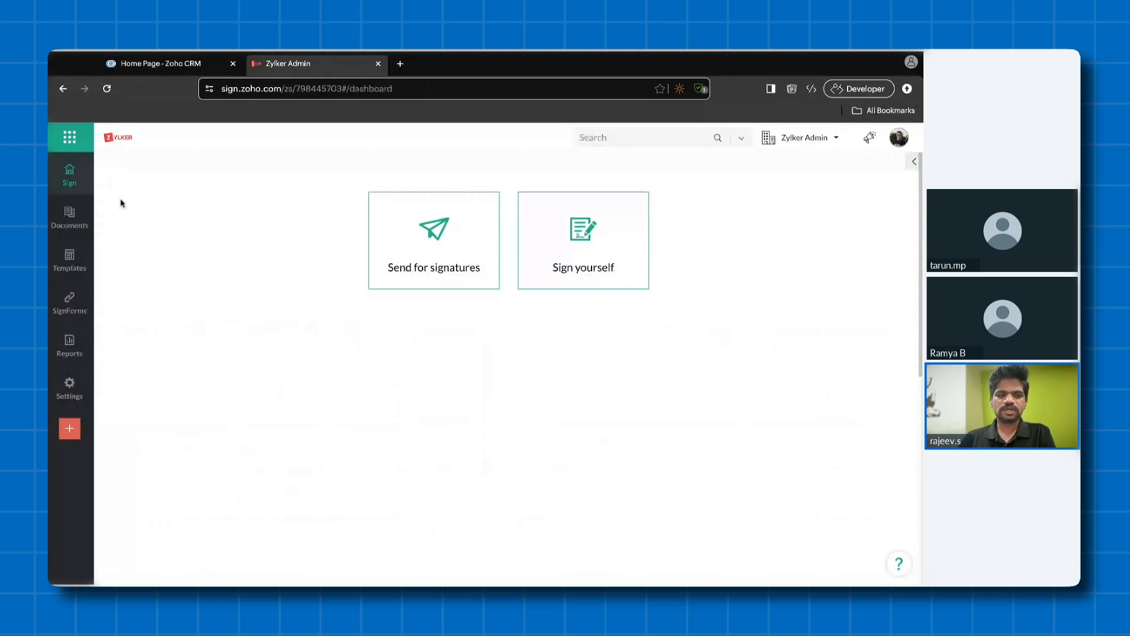
mouse_move(77, 227)
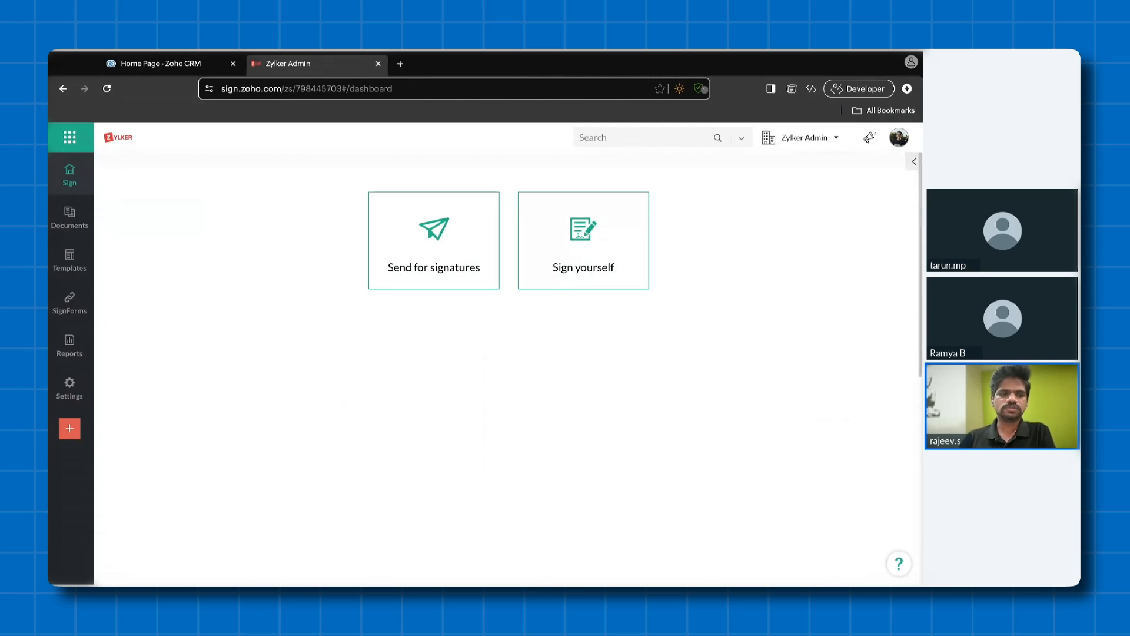
click(82, 248)
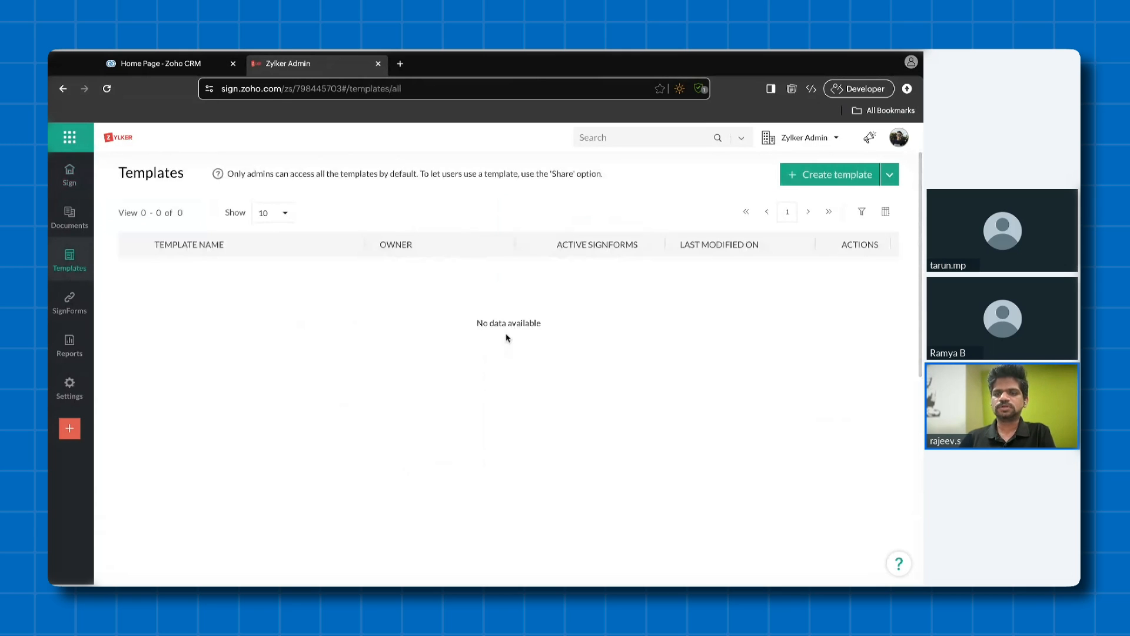
click(815, 187)
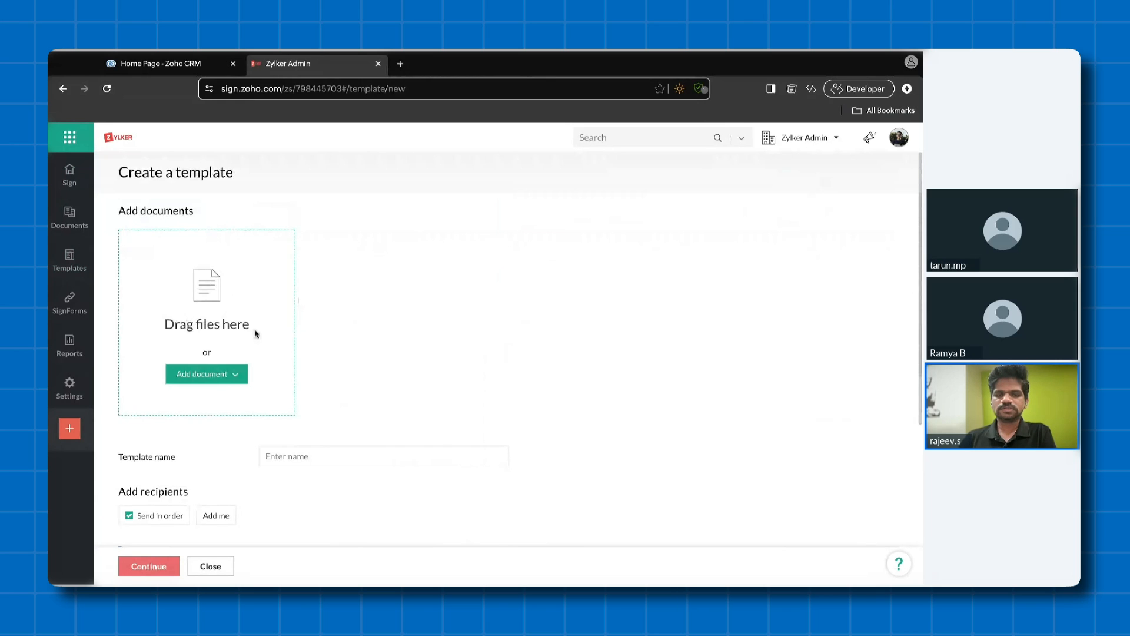
- Add the Sample Partnership Agreement document to the template, set the recipient's role to Partner and continue to the field editor
click(652, 275)
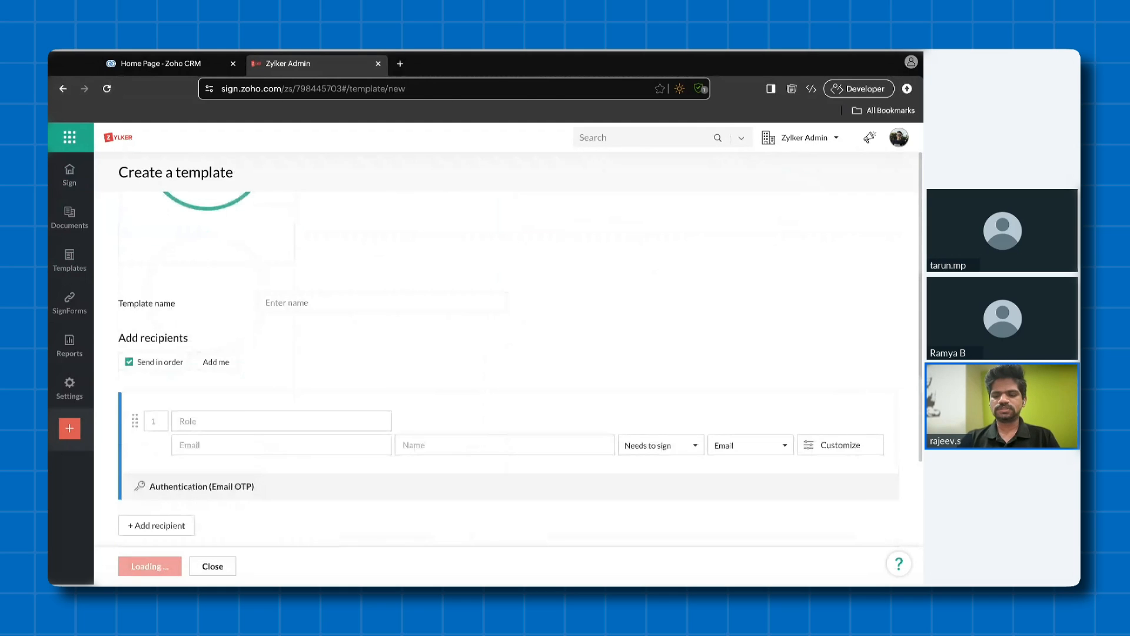
text(Pa)
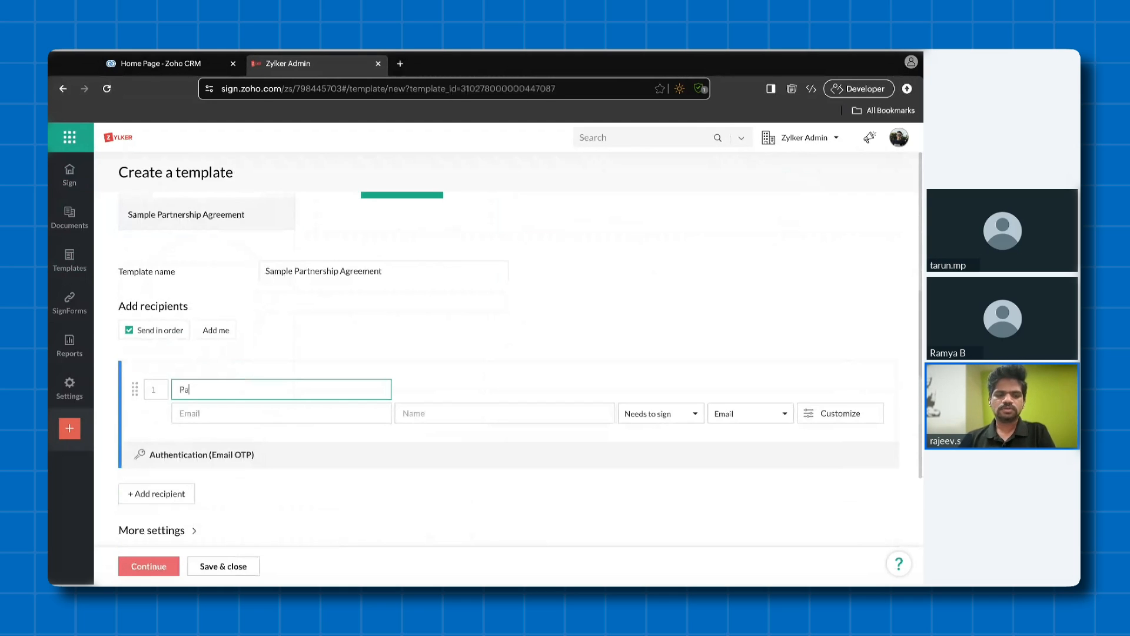
text(rtner)
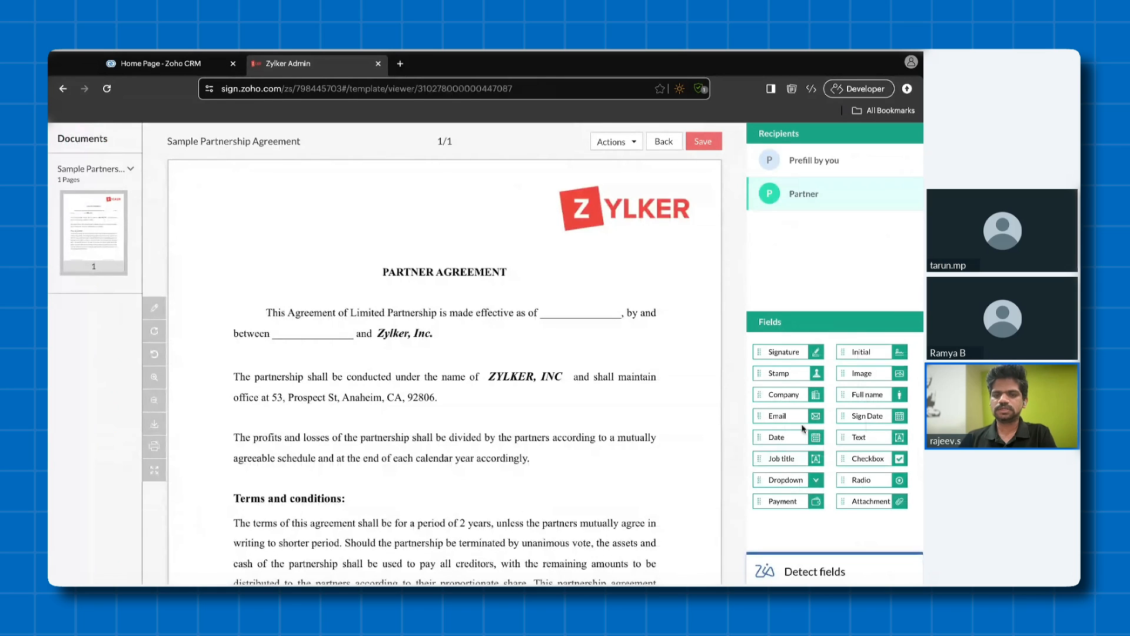
- Place the Partner's Sign Date field on the "effective as of" blank and a Signature field above the Partner Signature line
drag(862, 419, 662, 351)
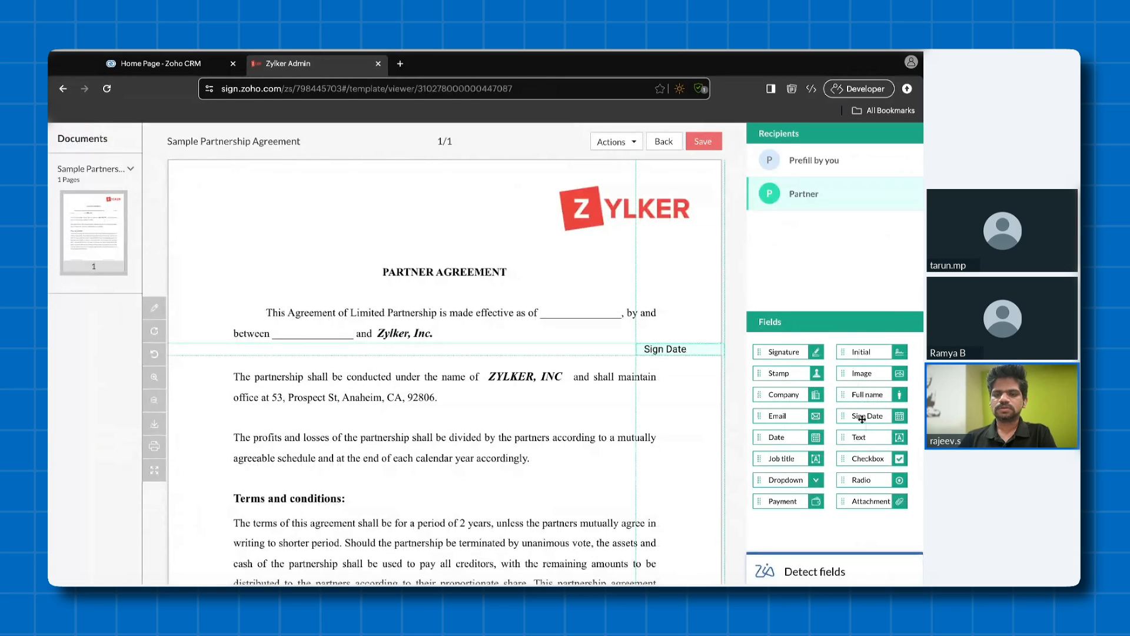
drag(862, 419, 565, 311)
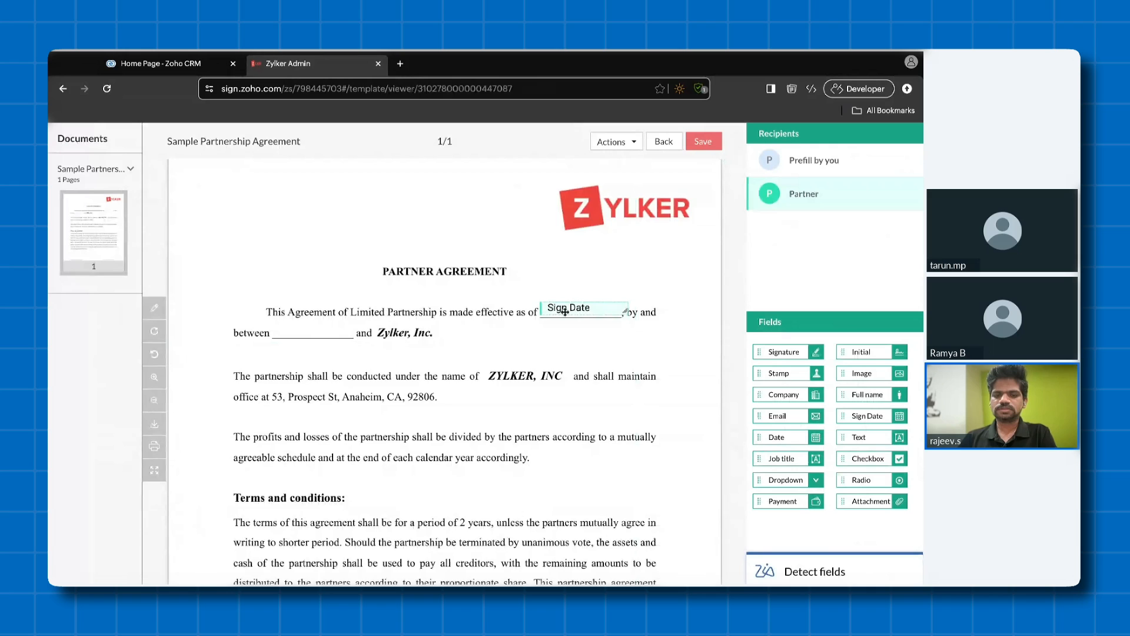
scroll(565, 311, down, 5)
drag(777, 353, 568, 432)
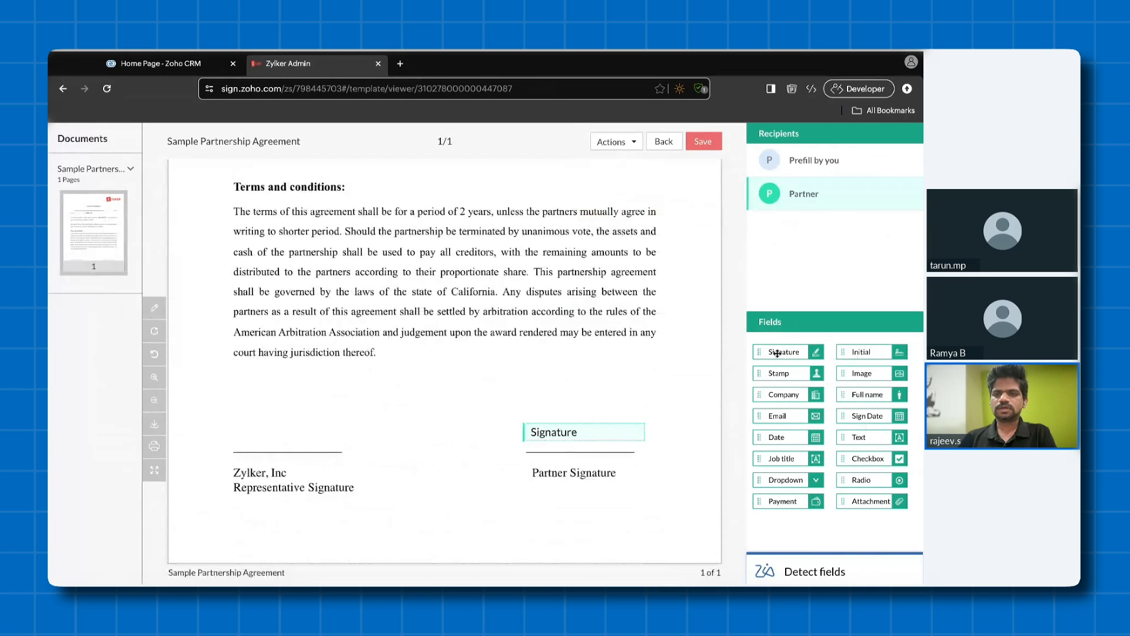
- Add Prefill by you fields, Full name on the "between" blank and Signature above the Representative Signature line, and save the template
click(785, 166)
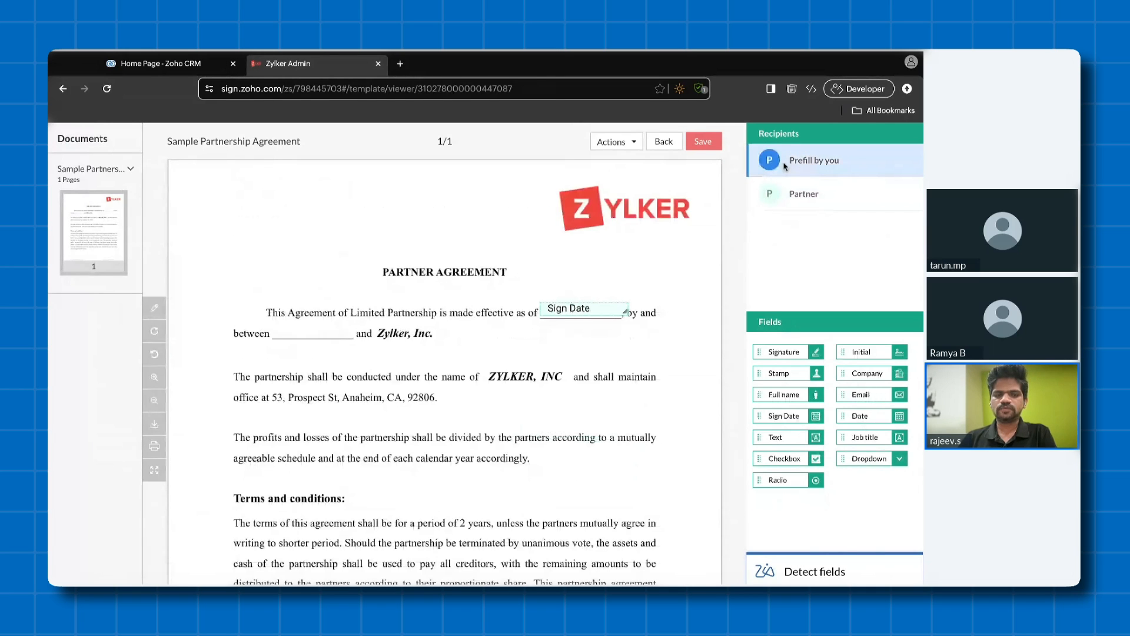
drag(789, 394, 319, 330)
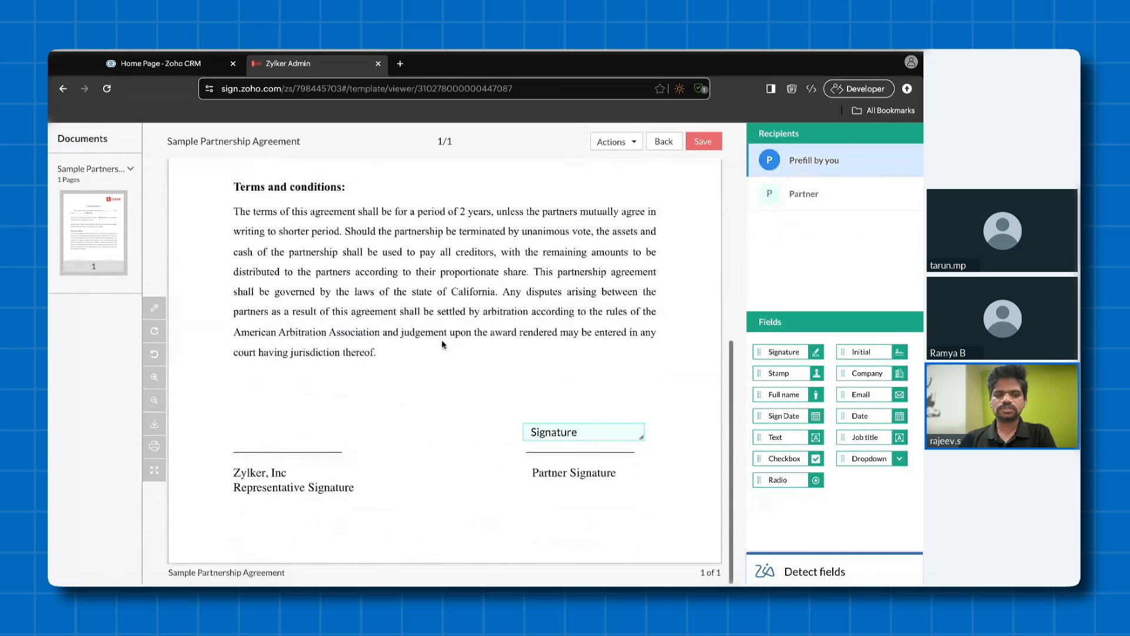
mouse_move(784, 352)
mouse_down()
mouse_move(477, 337)
mouse_move(270, 432)
mouse_up()
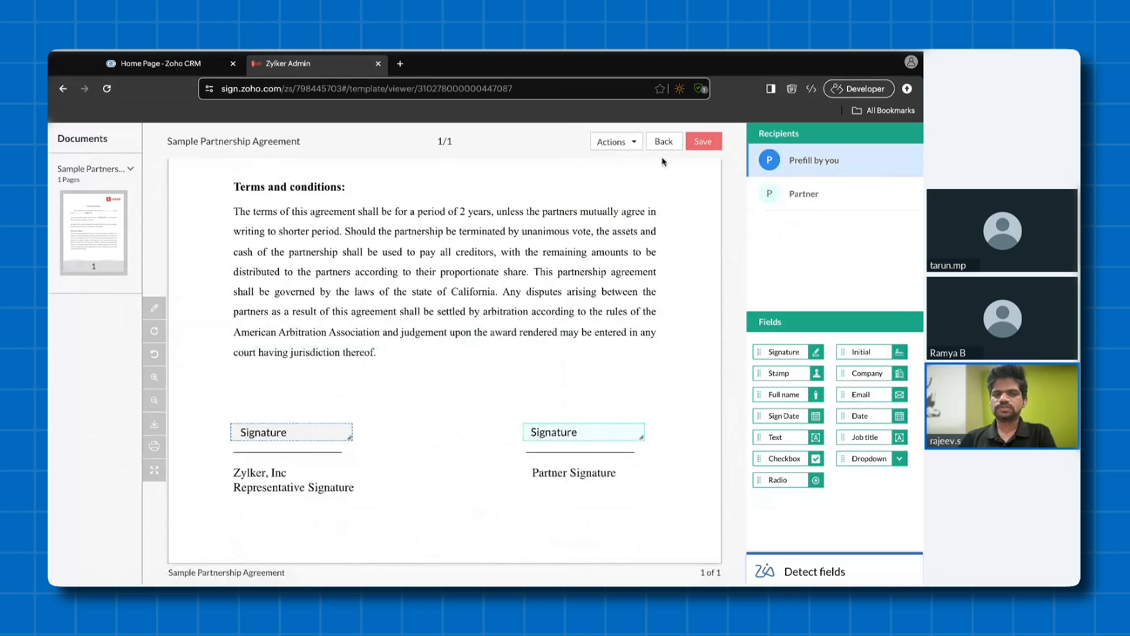
click(663, 141)
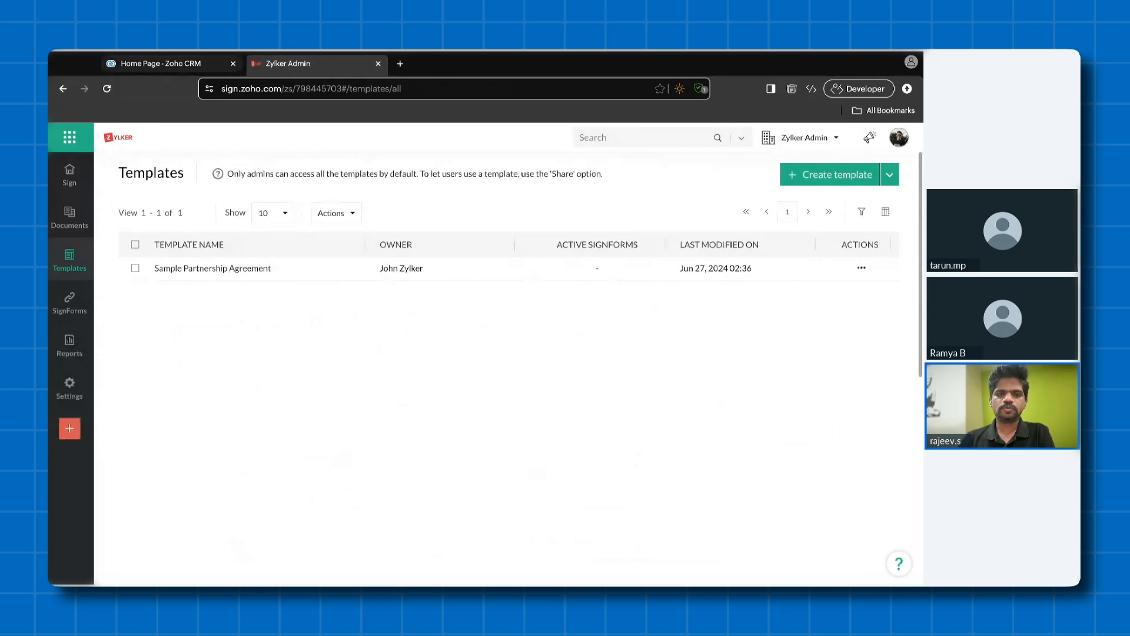
- Switch back to Zoho CRM, open the Securesign lead and start sending a document with Zoho Sign
click(161, 64)
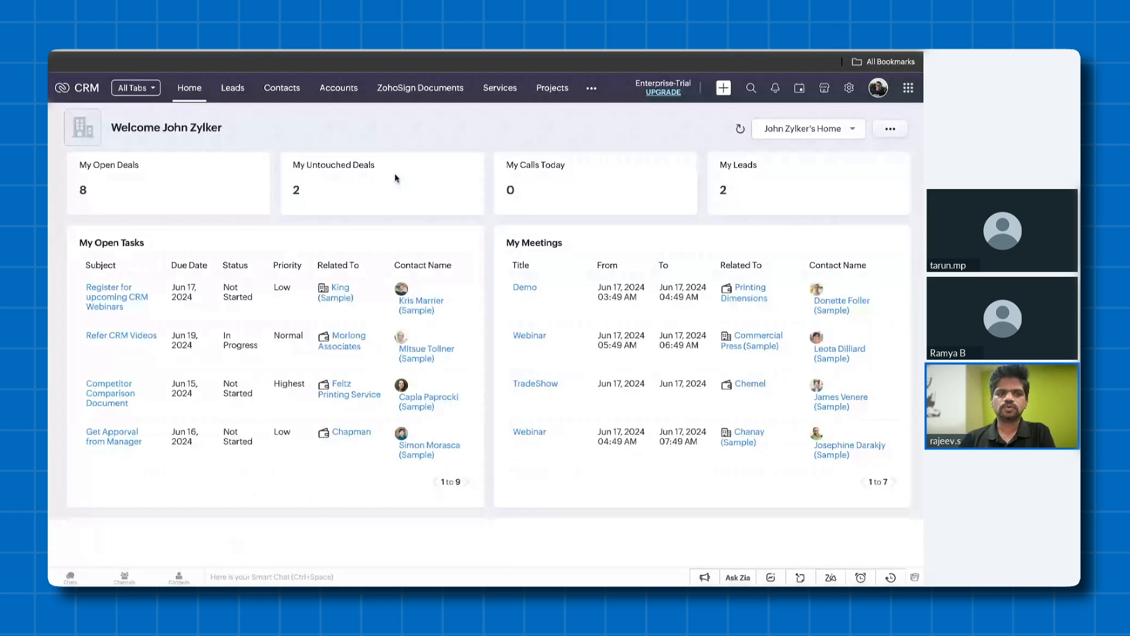
click(233, 67)
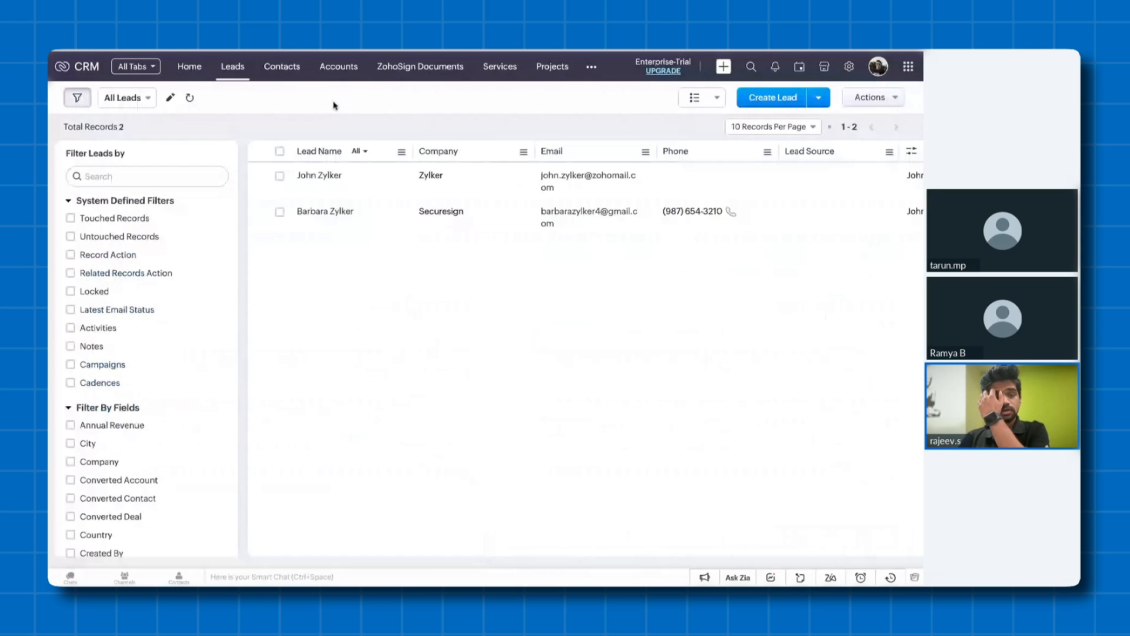
click(329, 218)
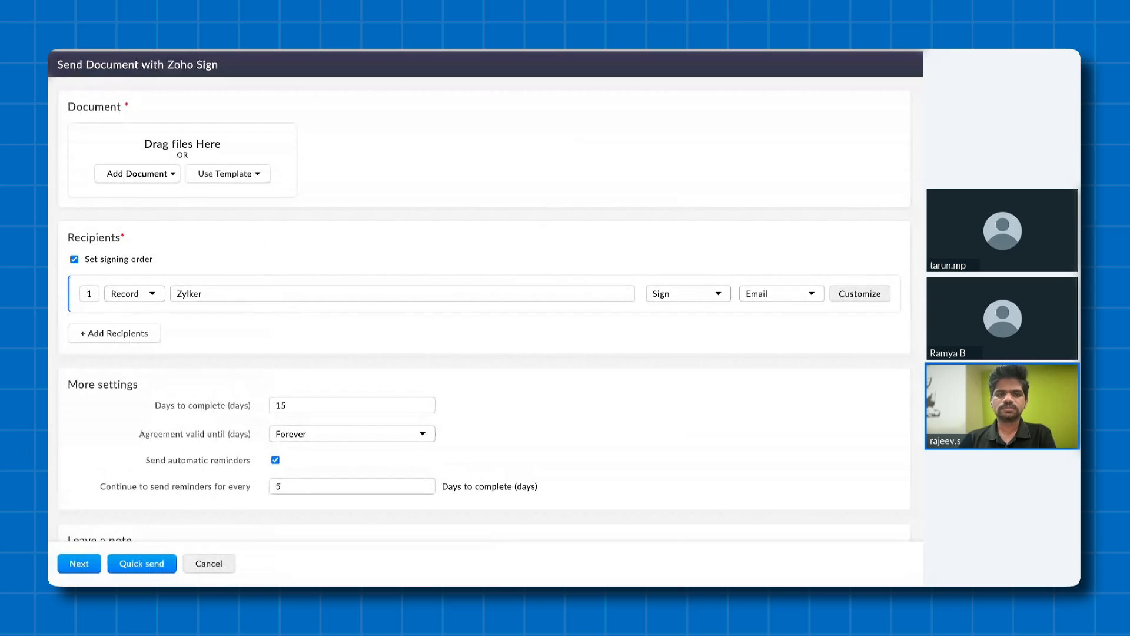
click(228, 175)
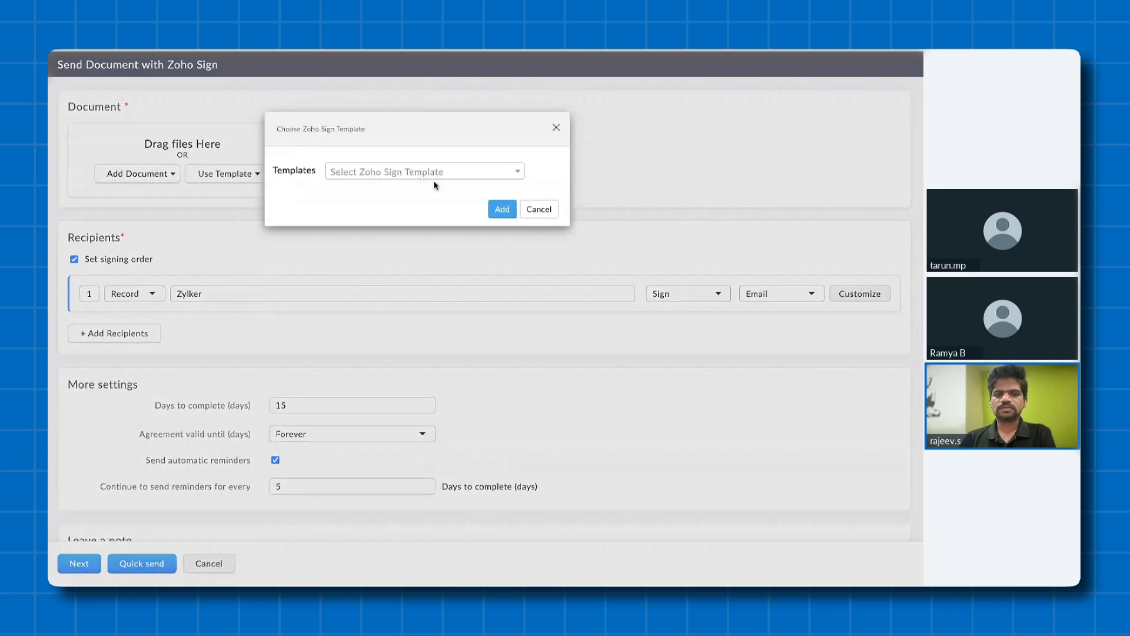
click(430, 172)
click(423, 217)
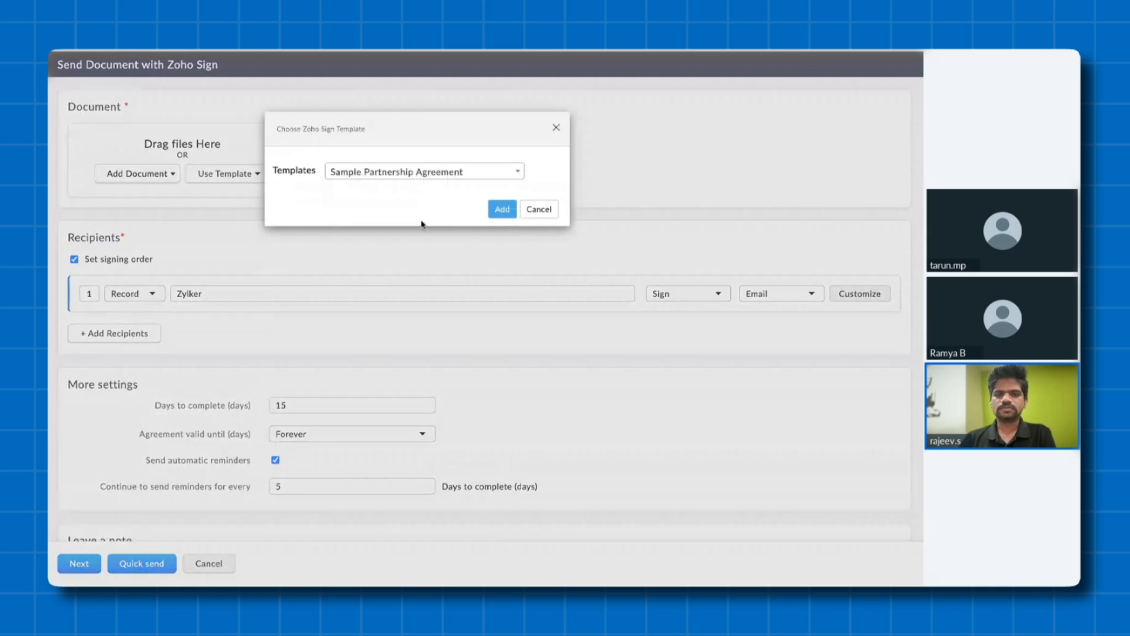
click(502, 209)
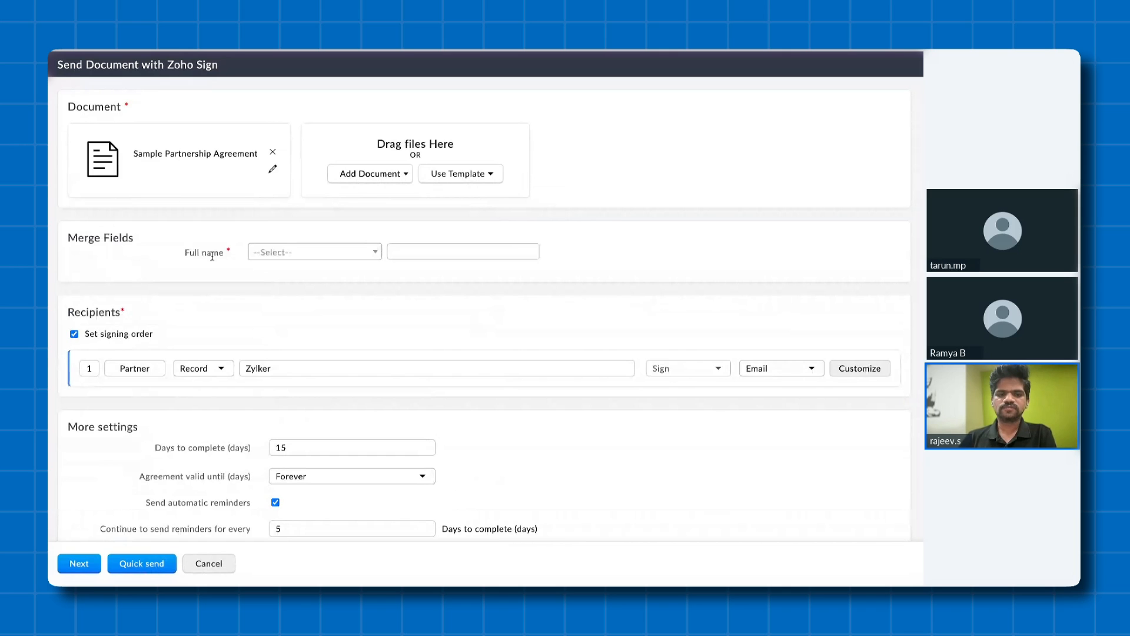
click(306, 252)
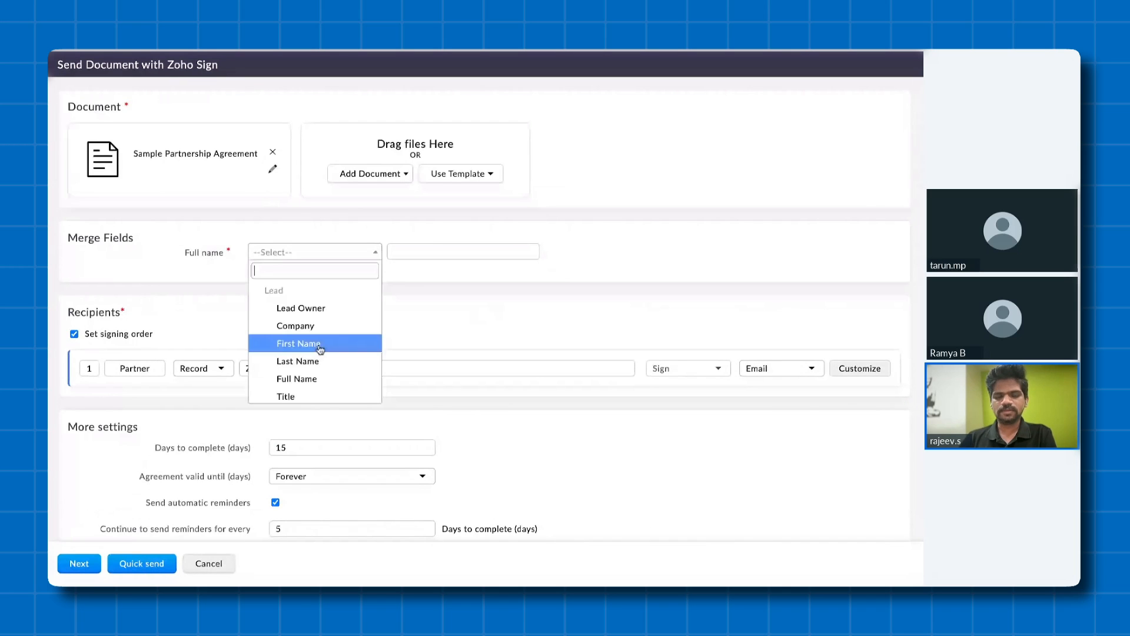
click(321, 344)
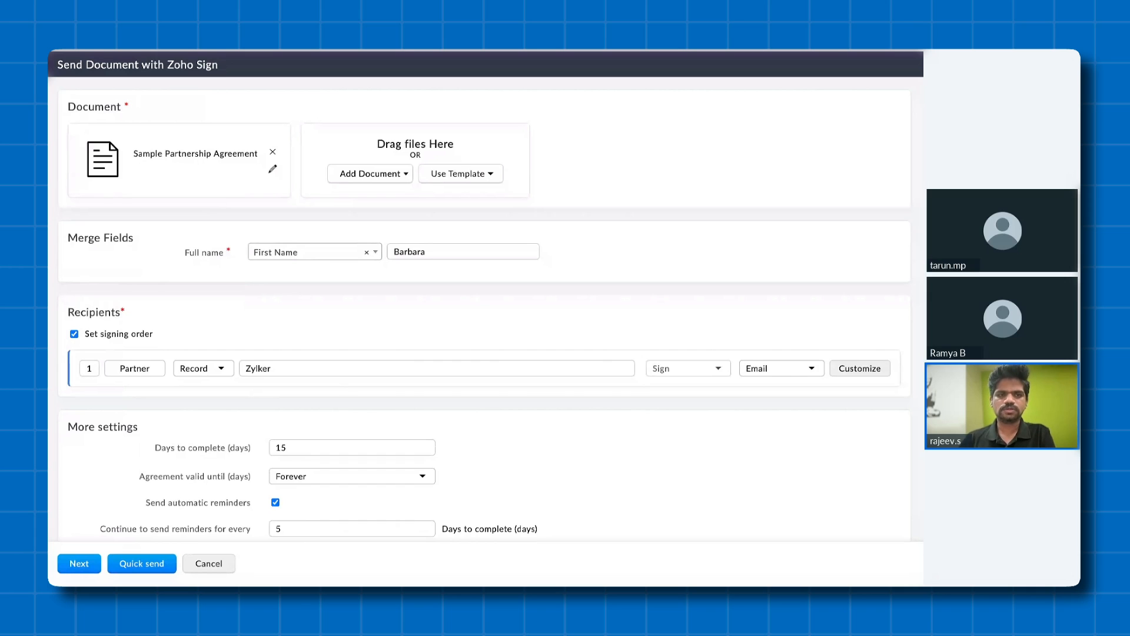
click(226, 563)
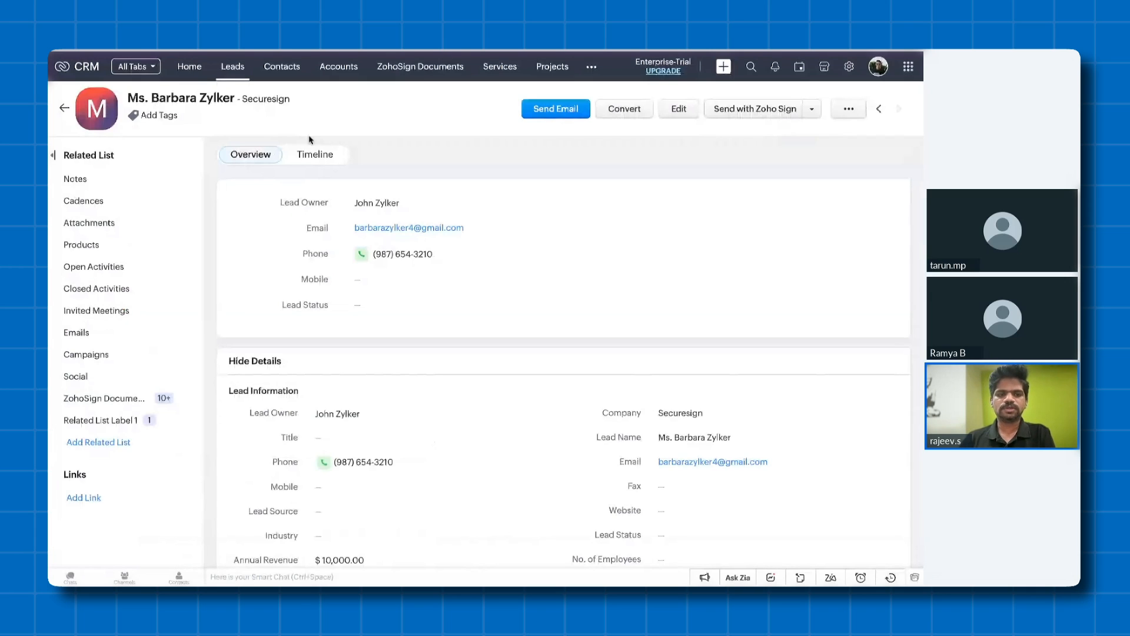
- Switch to Zoho Sign, close the Use template(s) dialog and open the Sample Partnership Agreement template for editing
key(super+shift+f)
click(309, 65)
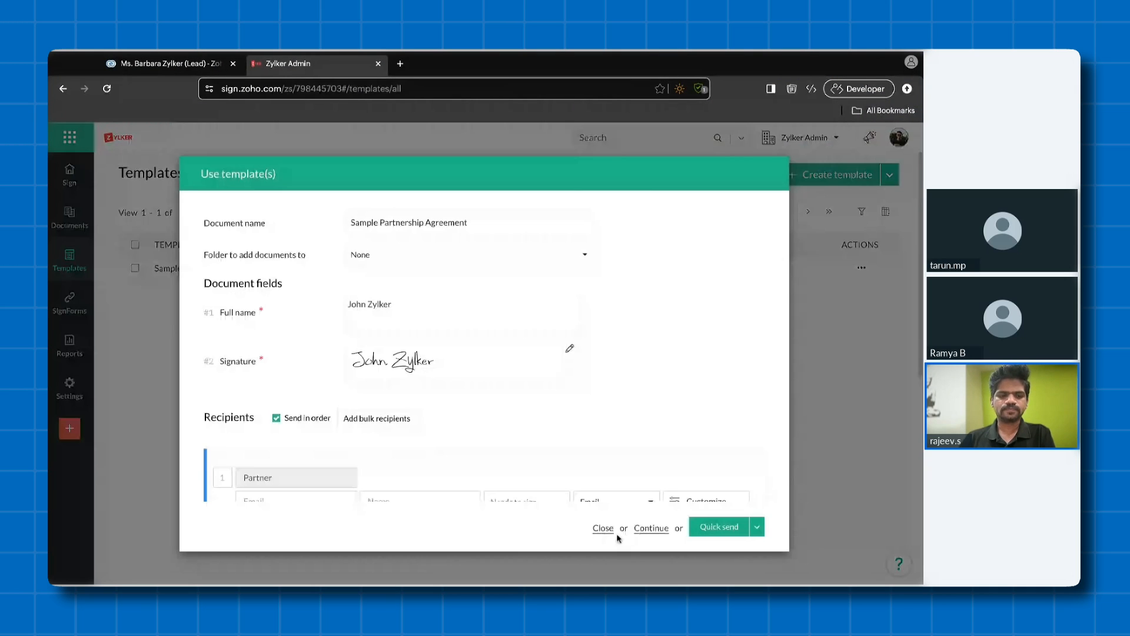
click(610, 529)
click(862, 268)
click(742, 286)
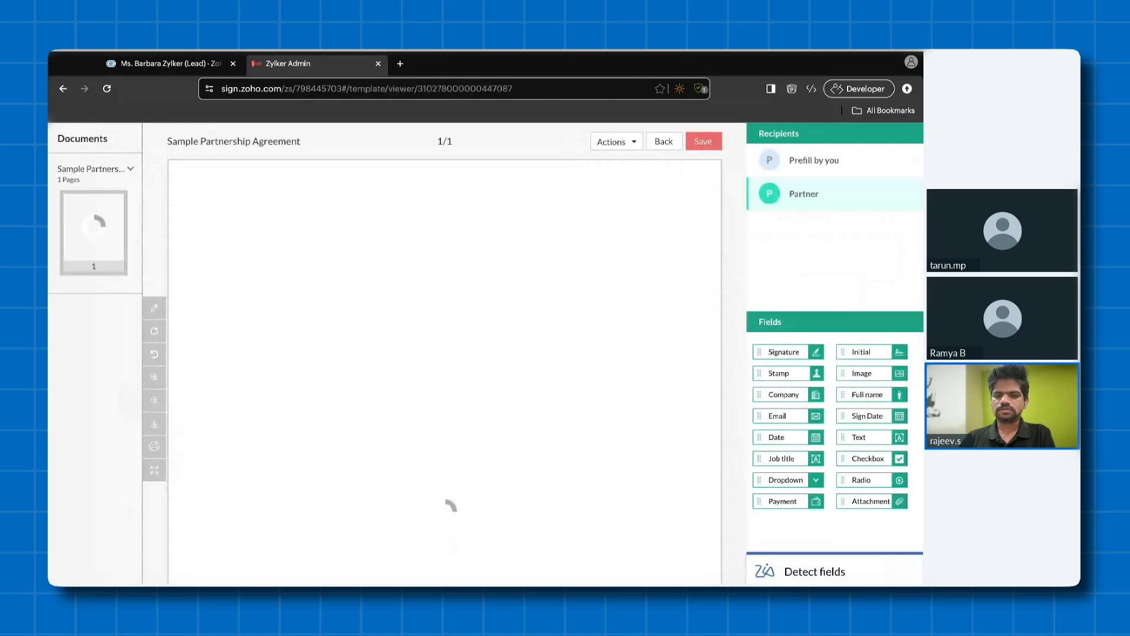
- Add a Prefill by you Text field below the Partner Signature line, label it "Phone number" and save the template
click(814, 152)
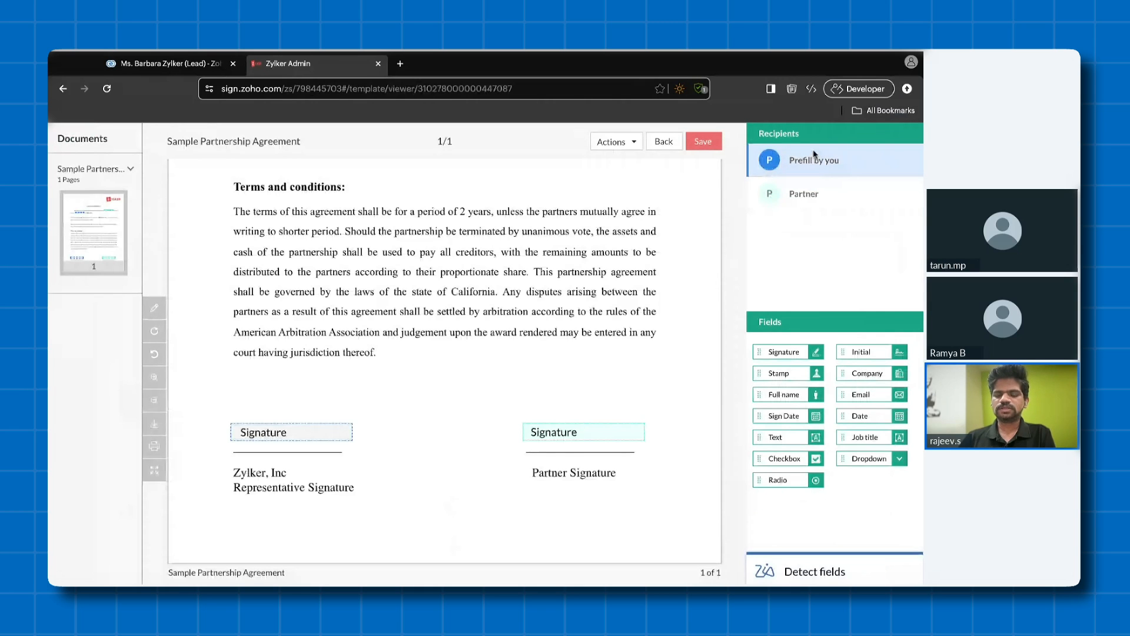
drag(784, 433, 567, 511)
click(803, 311)
key(ctrl+a)
text(Phone nh)
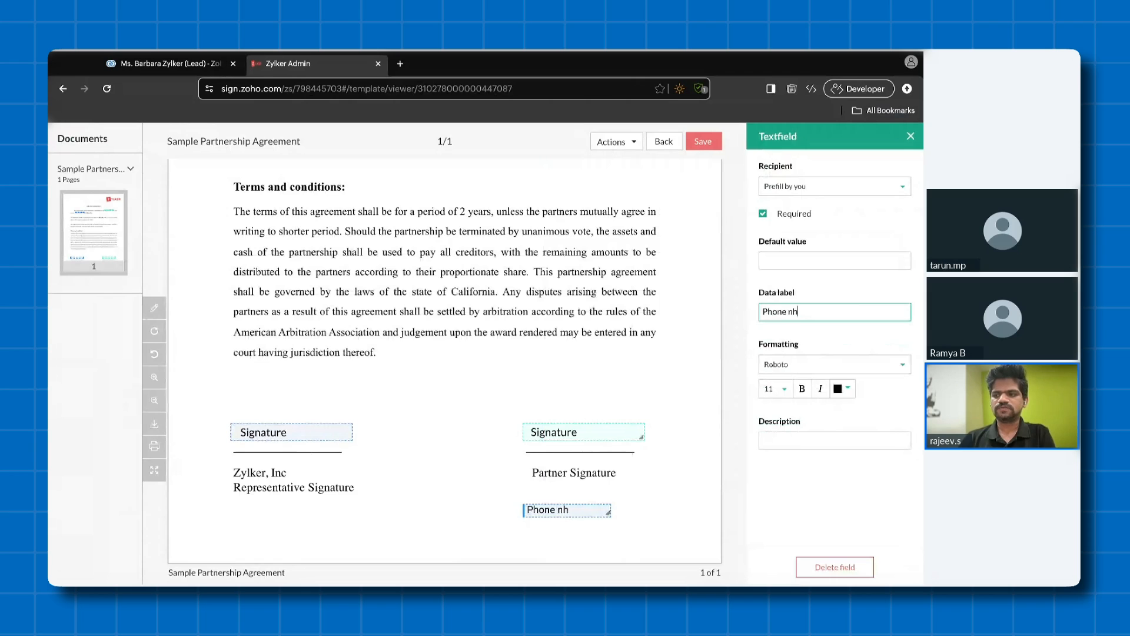
key(BackSpace)
text(umber)
click(702, 142)
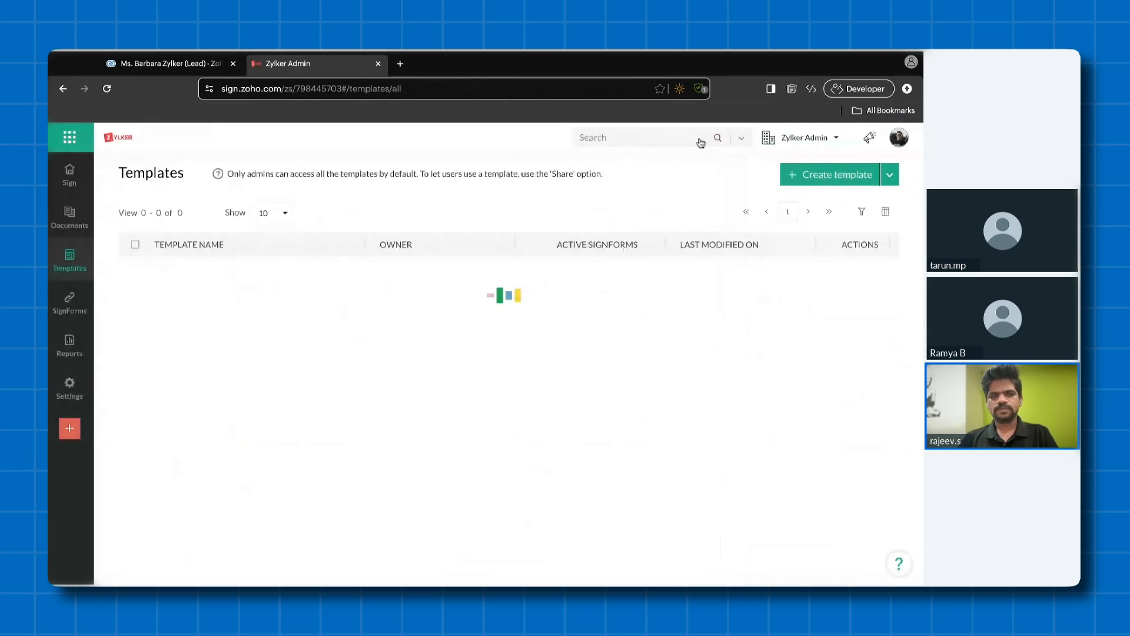
- Switch back to Zoho CRM, start sending with Zoho Sign from the Securesign lead and add the Sample Partnership Agreement template
click(198, 65)
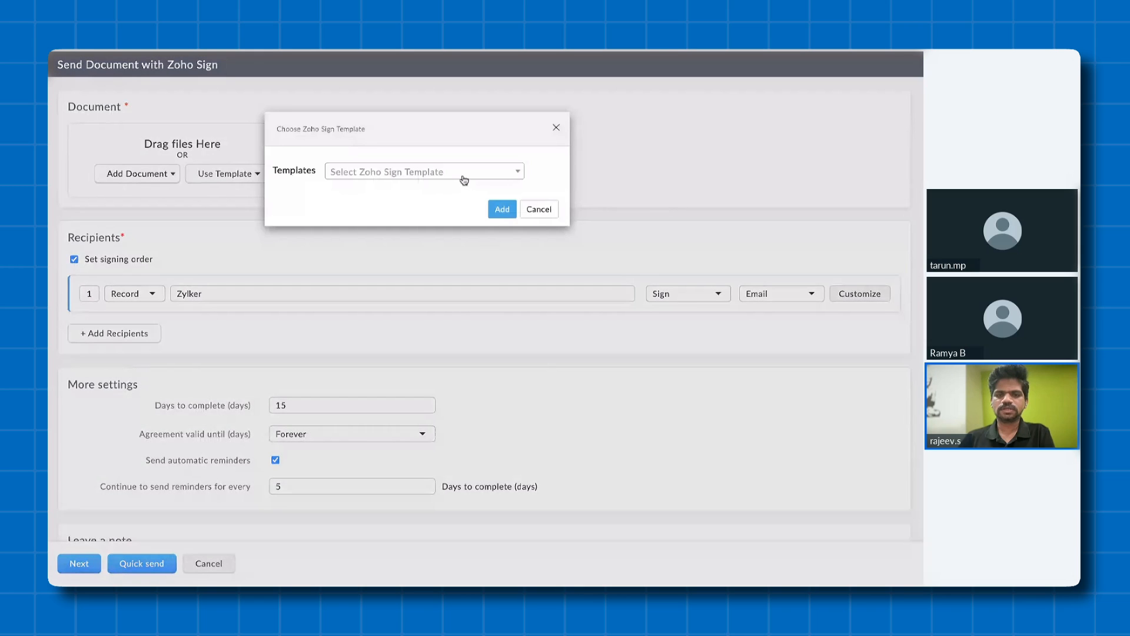
click(465, 180)
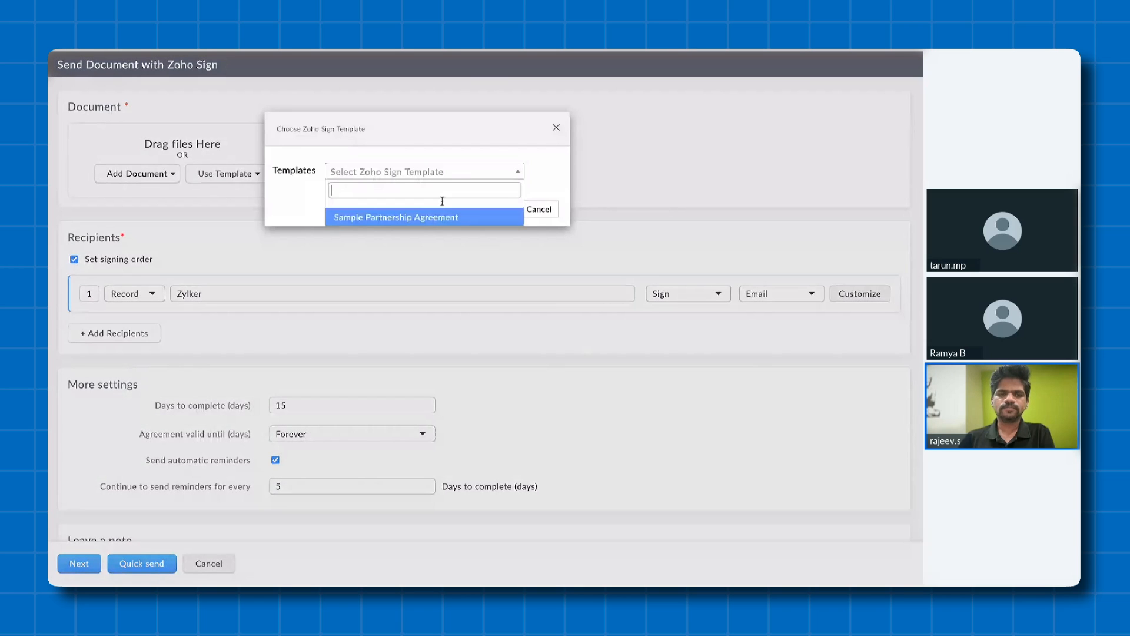
click(443, 217)
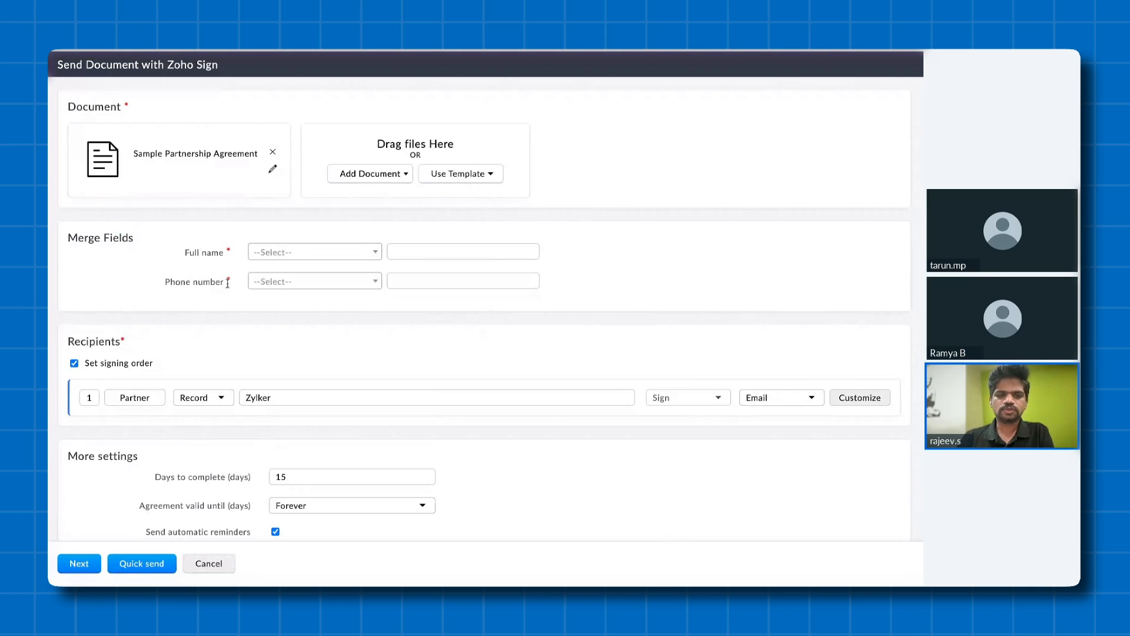
- Map the Full name merge field to the lead's First Name and the Phone number merge field to Phone
click(300, 254)
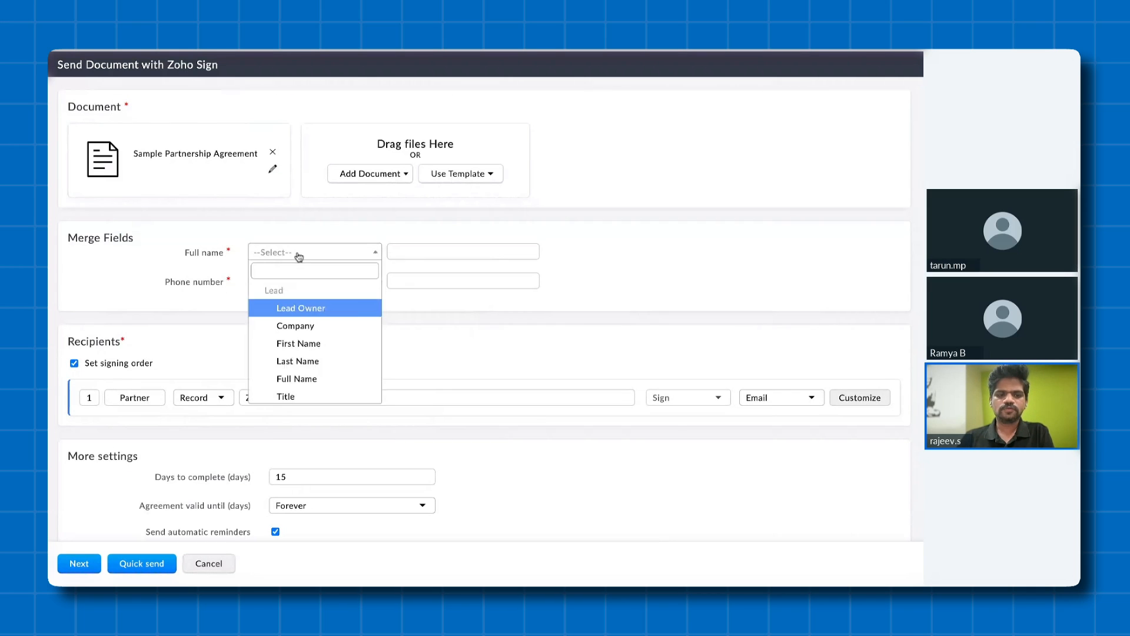
click(306, 345)
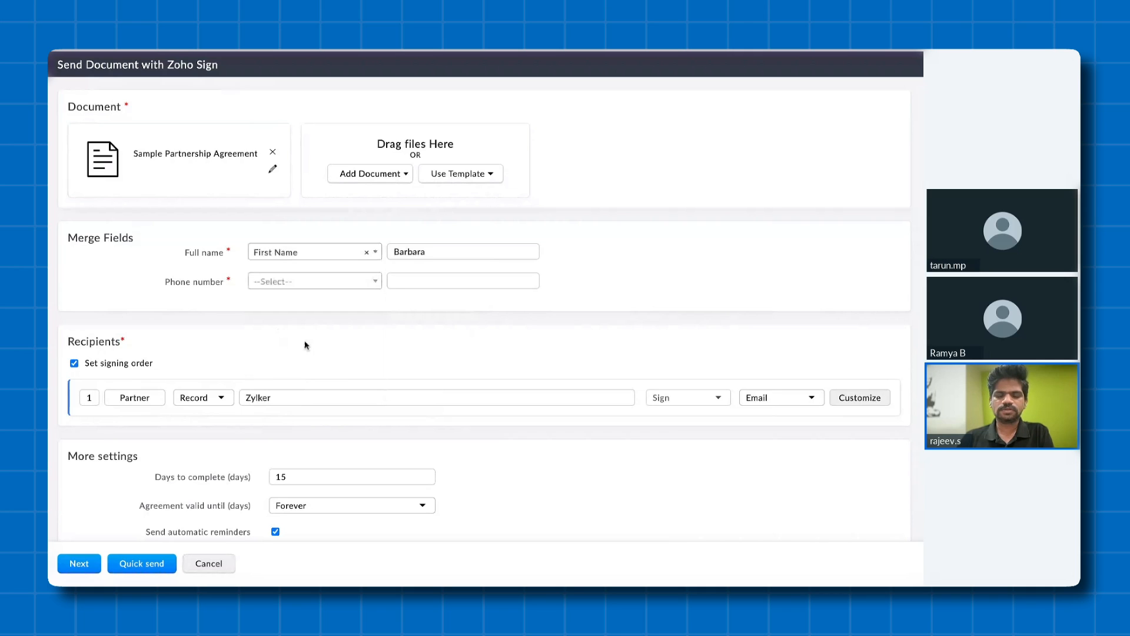
click(311, 282)
scroll(319, 394, down, 1)
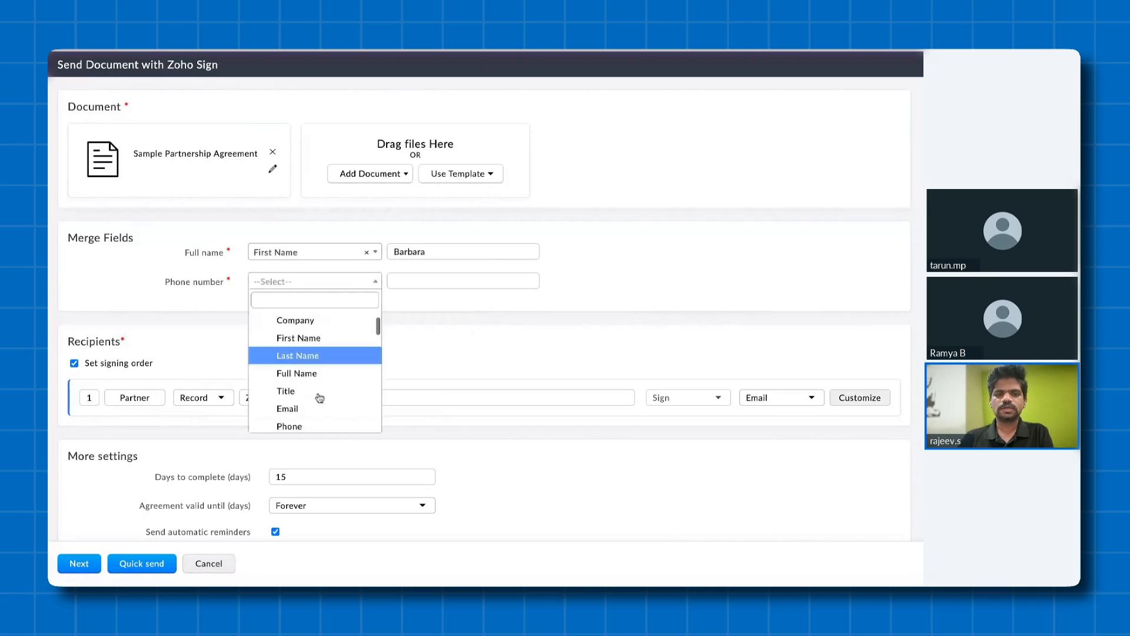
scroll(318, 377, down, 2)
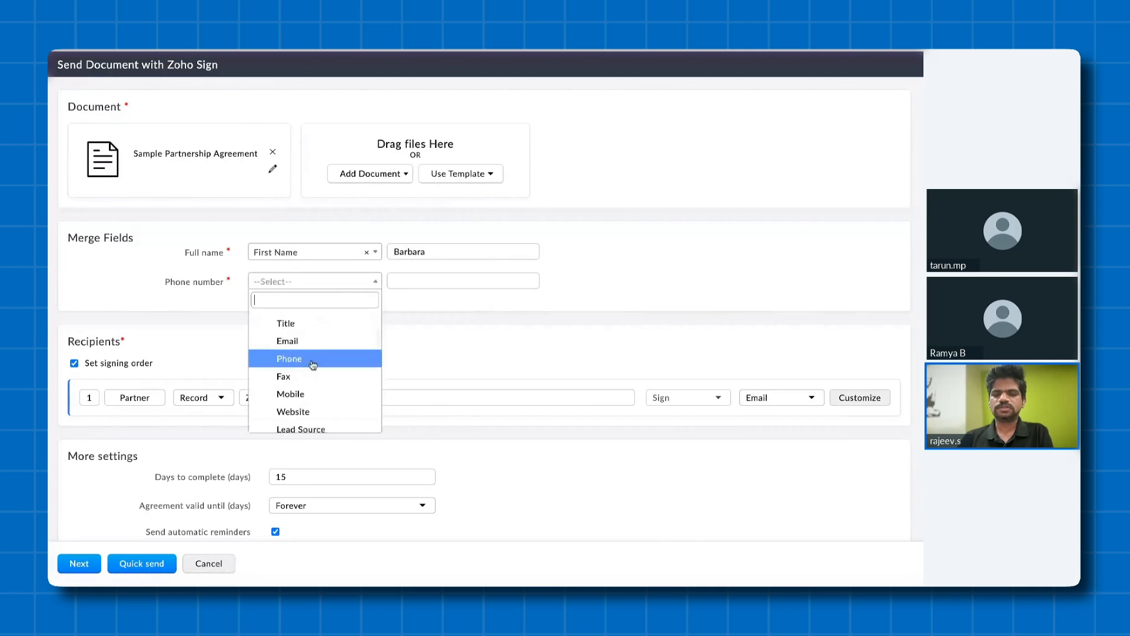
click(313, 360)
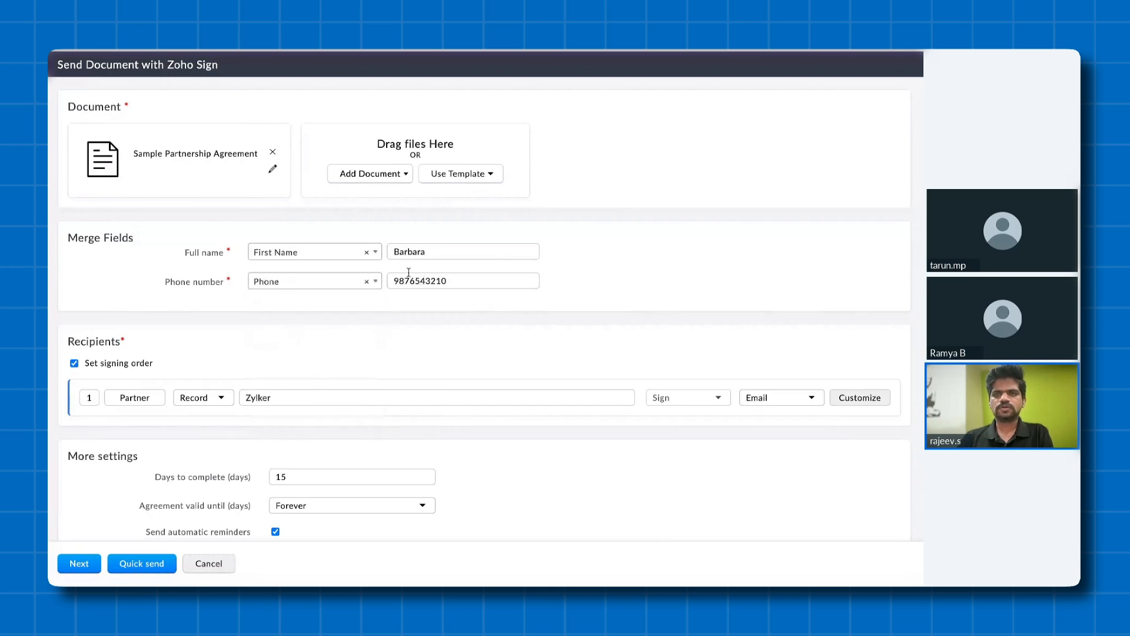
- Send the Sample Partnership Agreement to the recipient and return to the lead record
scroll(236, 430, down, 1)
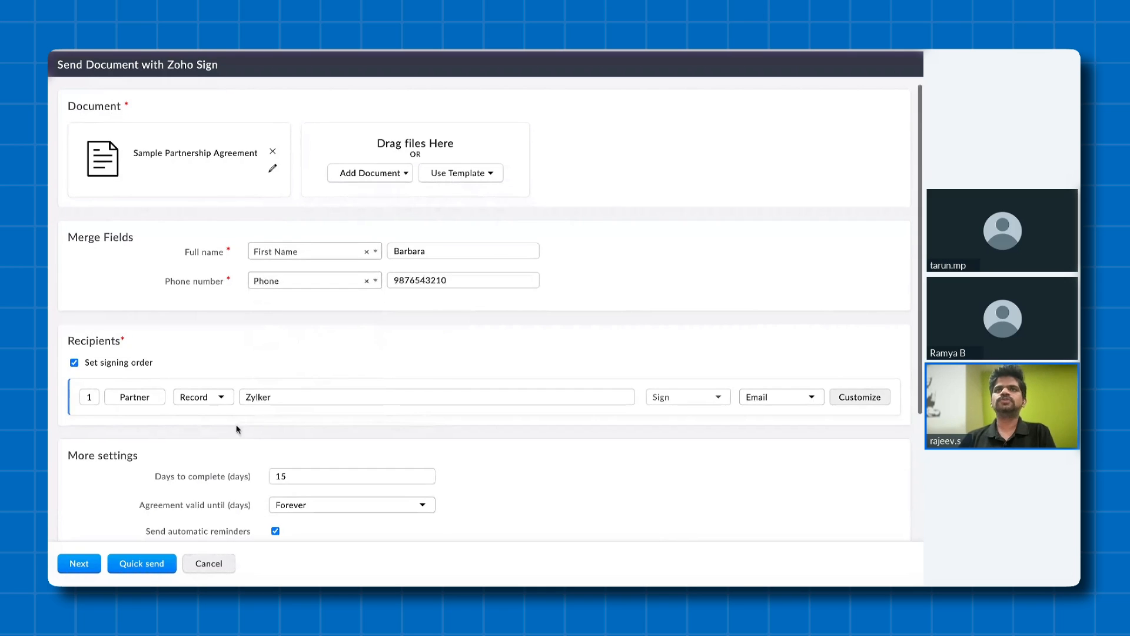
scroll(132, 540, down, 2)
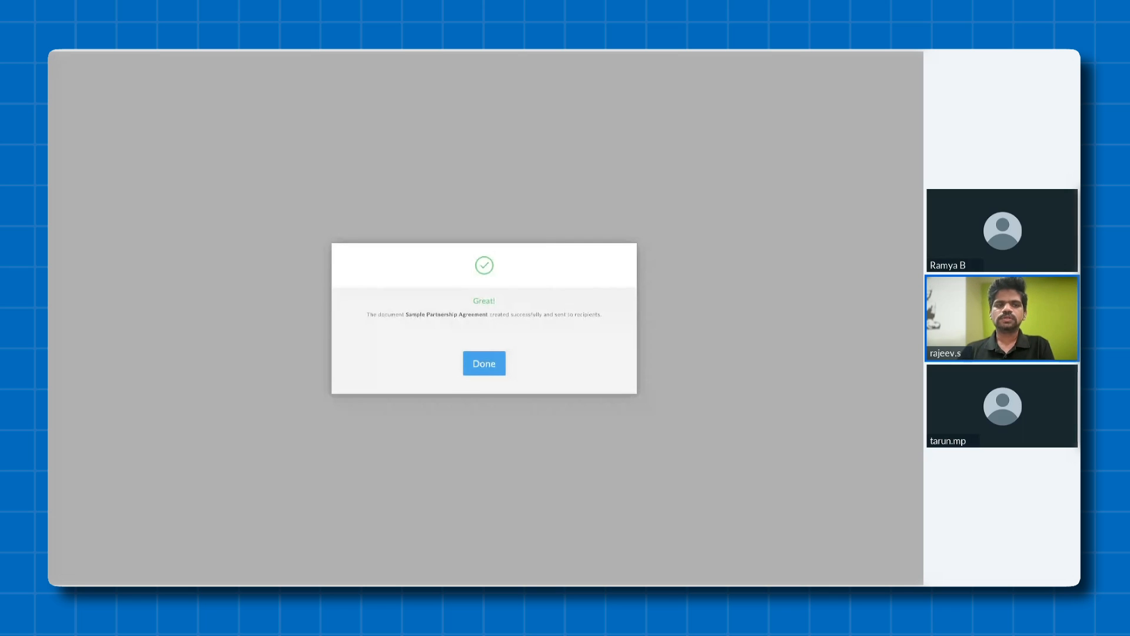
click(494, 367)
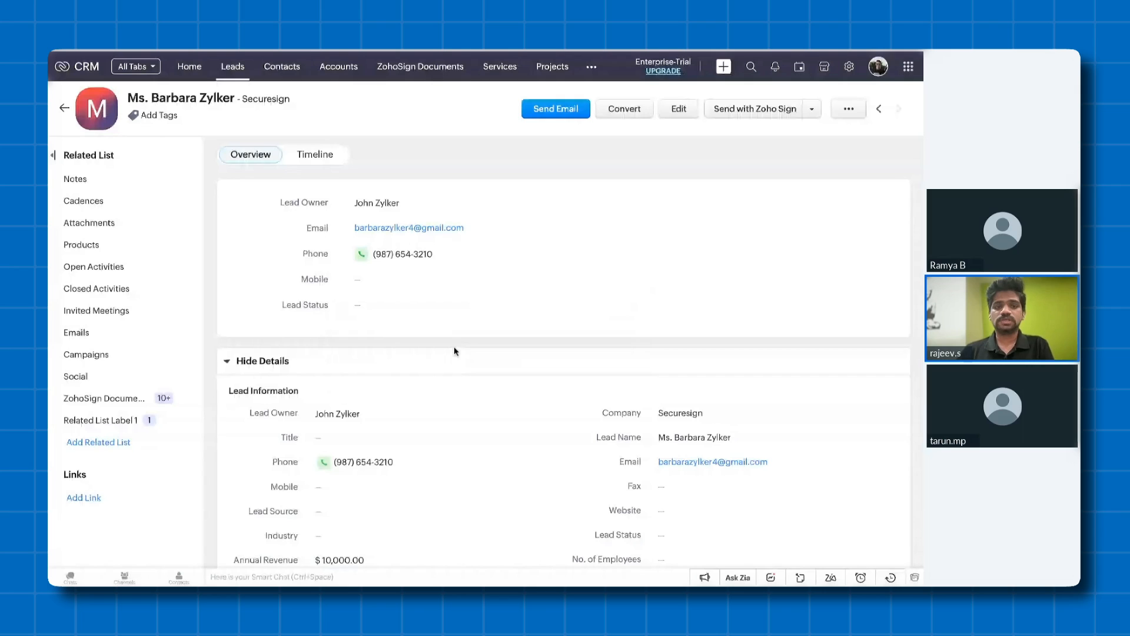
- Open the CRM setup and show the Mail Merge templates under Customization
click(206, 72)
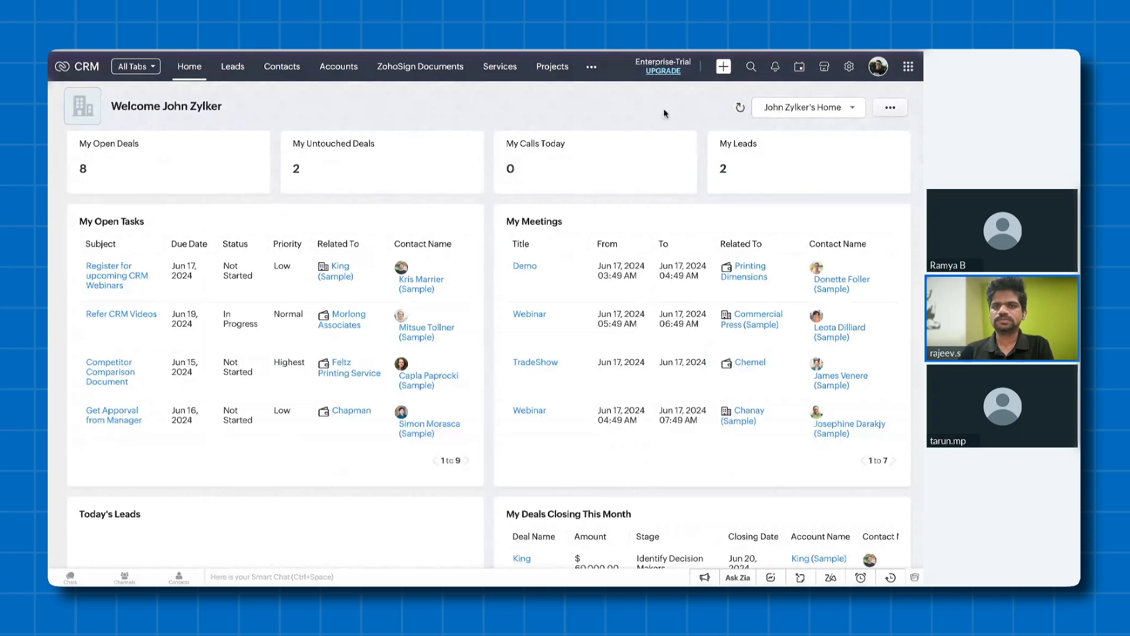
click(849, 67)
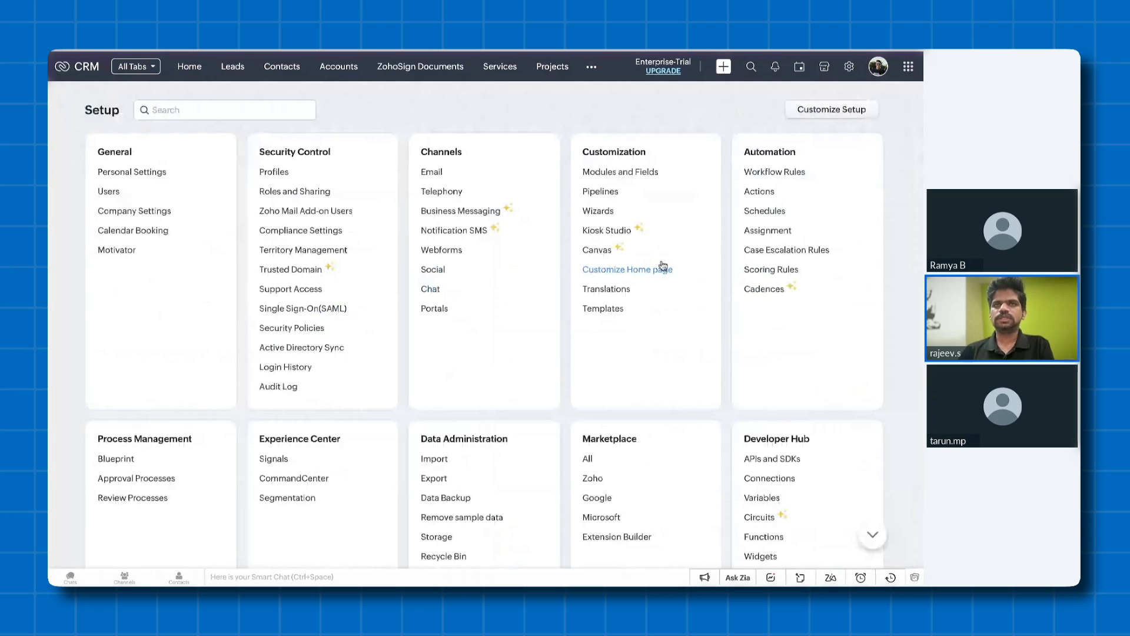
click(619, 308)
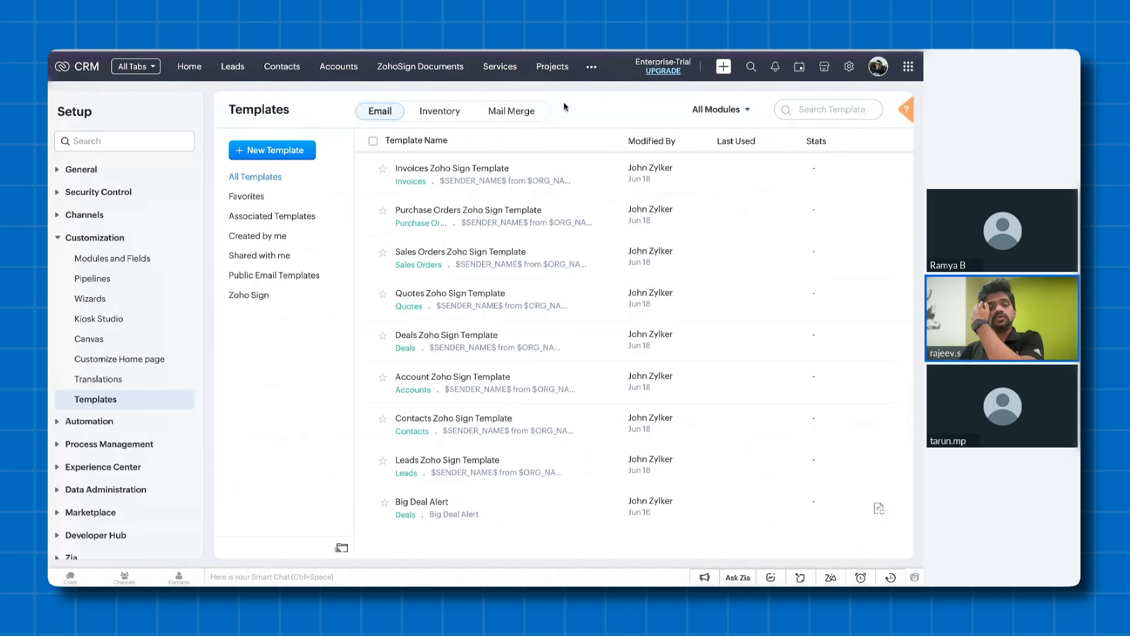
click(521, 113)
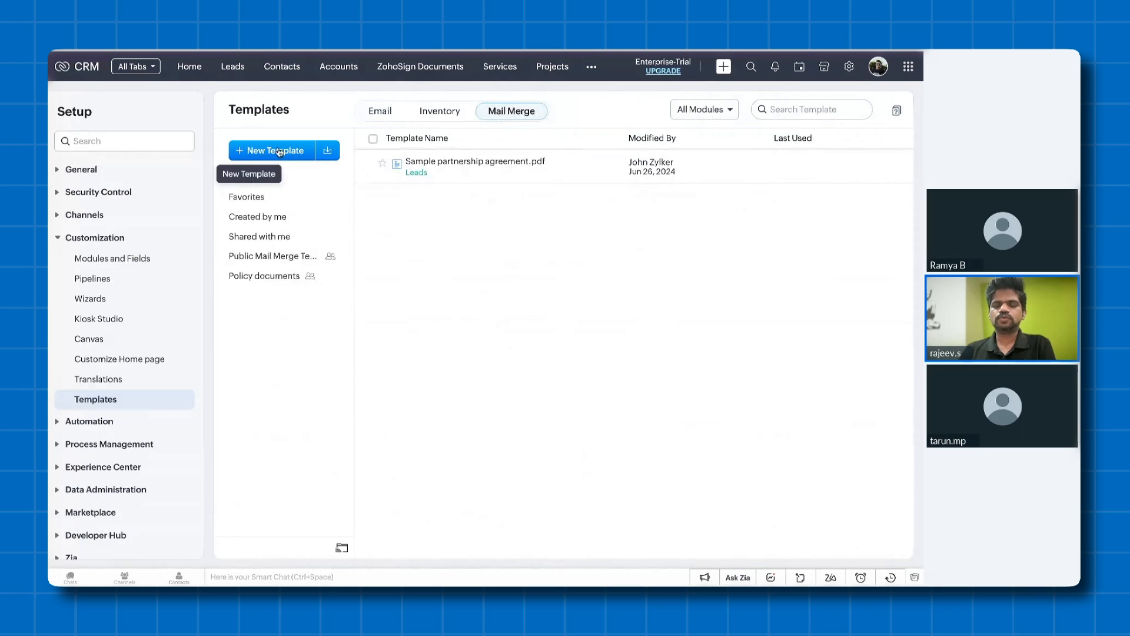
- Start importing a mail merge template, keeping the Leads module and the Public Mail Merge Templates folder
click(327, 151)
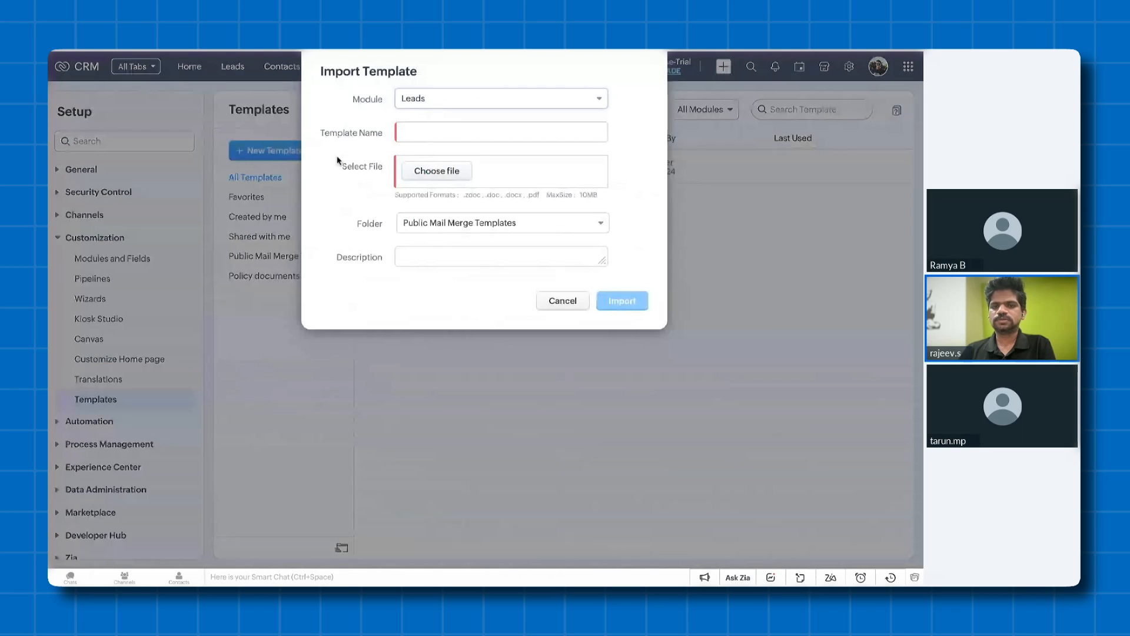
click(450, 100)
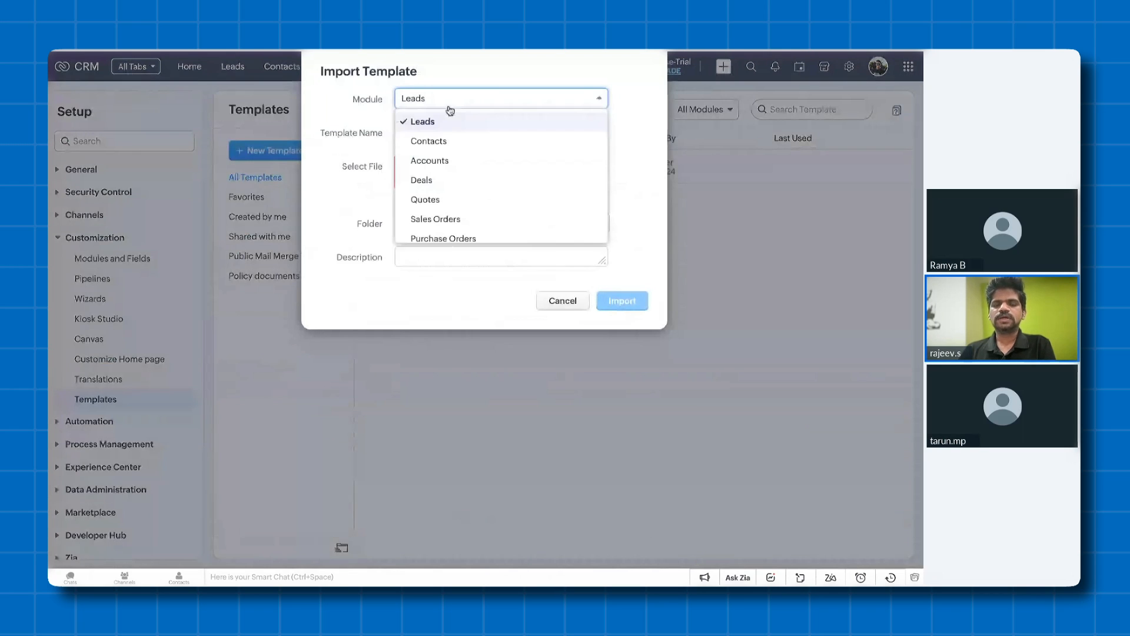
scroll(458, 202, down, 3)
click(625, 163)
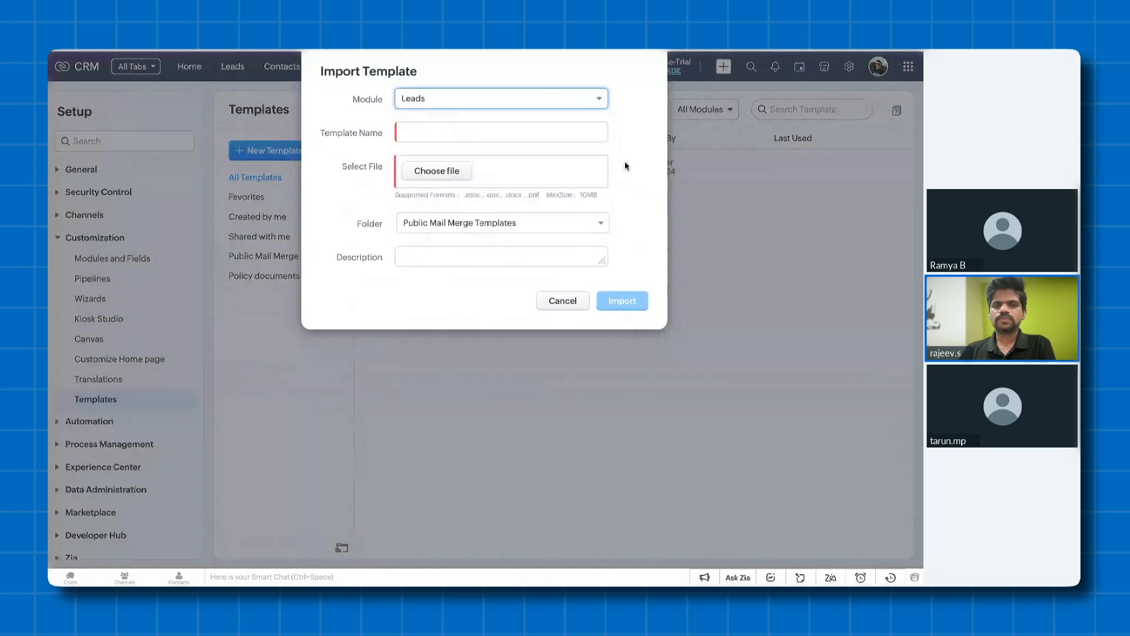
click(466, 134)
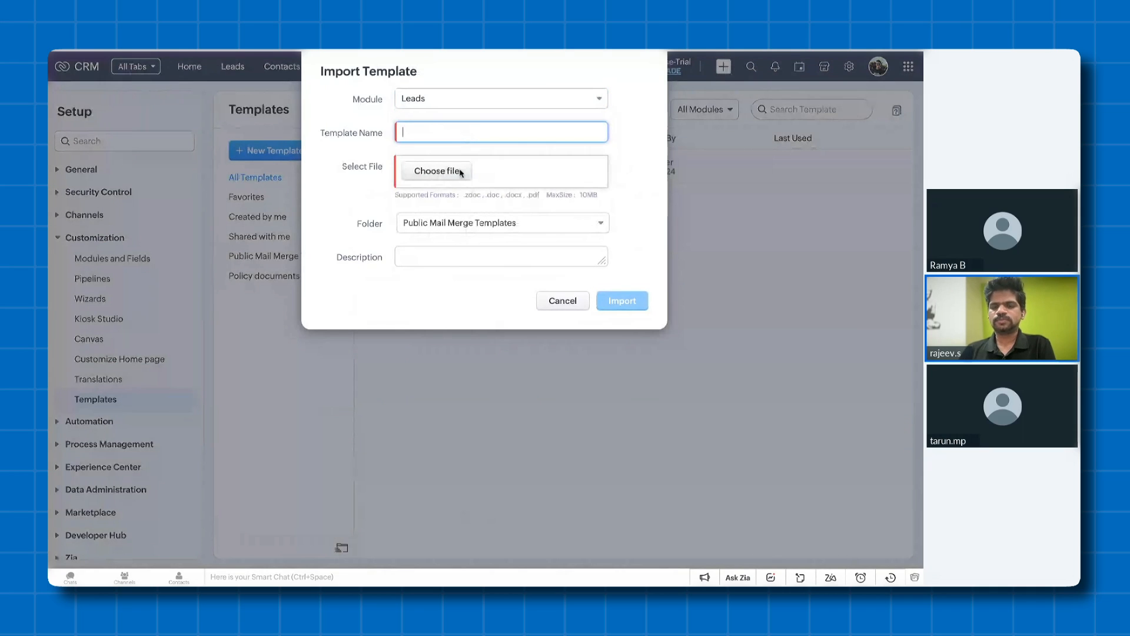
click(491, 229)
click(491, 245)
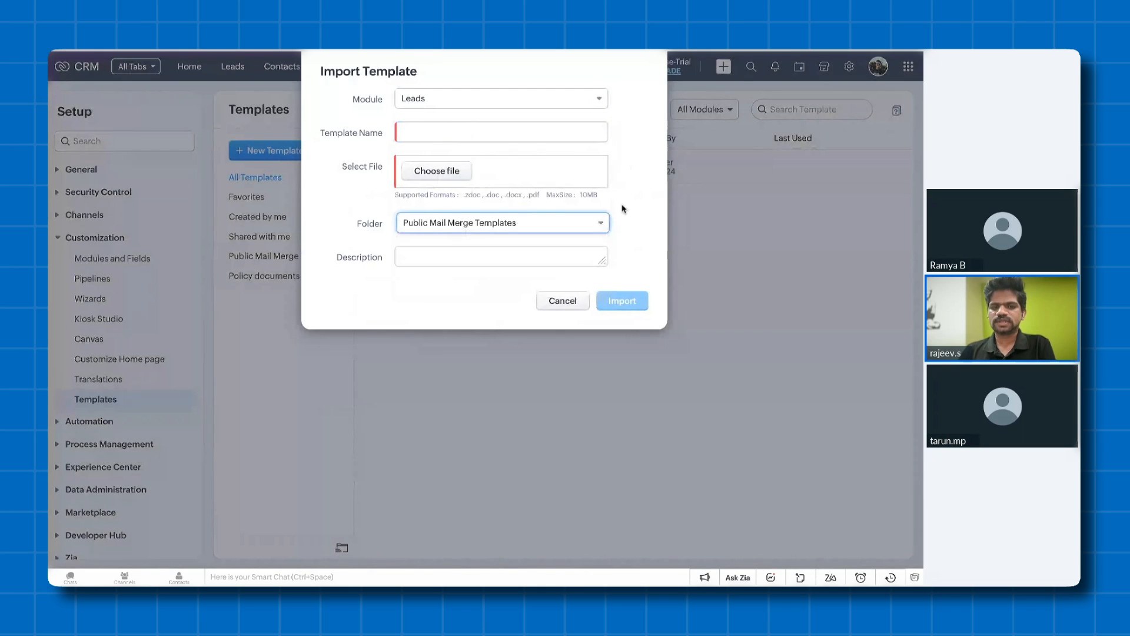
click(416, 253)
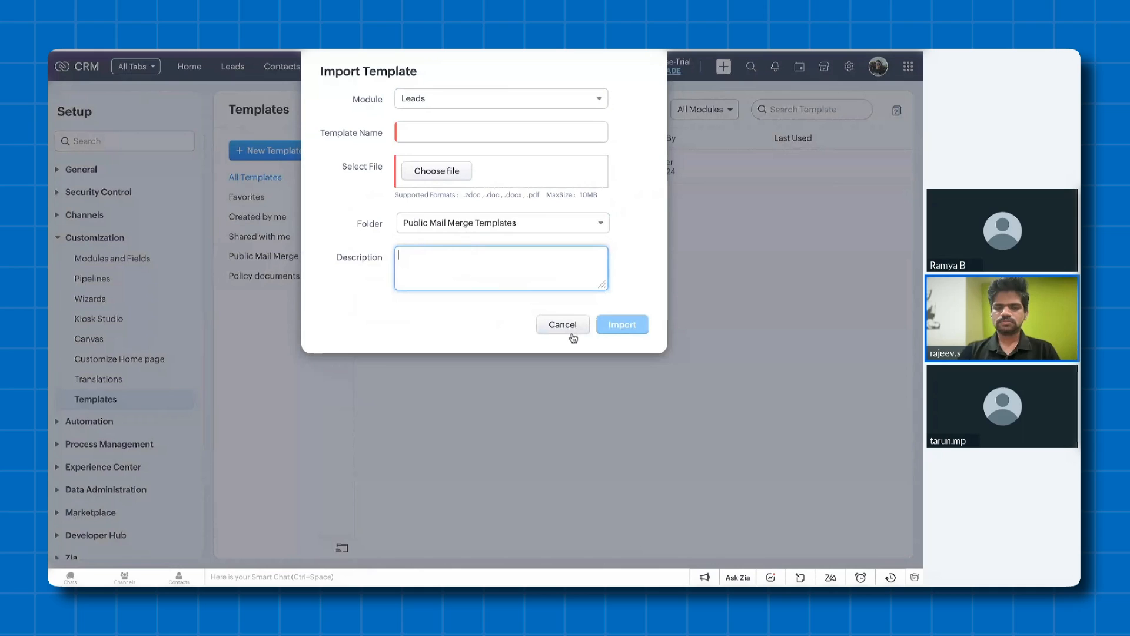
- Choose the sample sales PDF file, name the template "Sales agreement" and import it
click(517, 130)
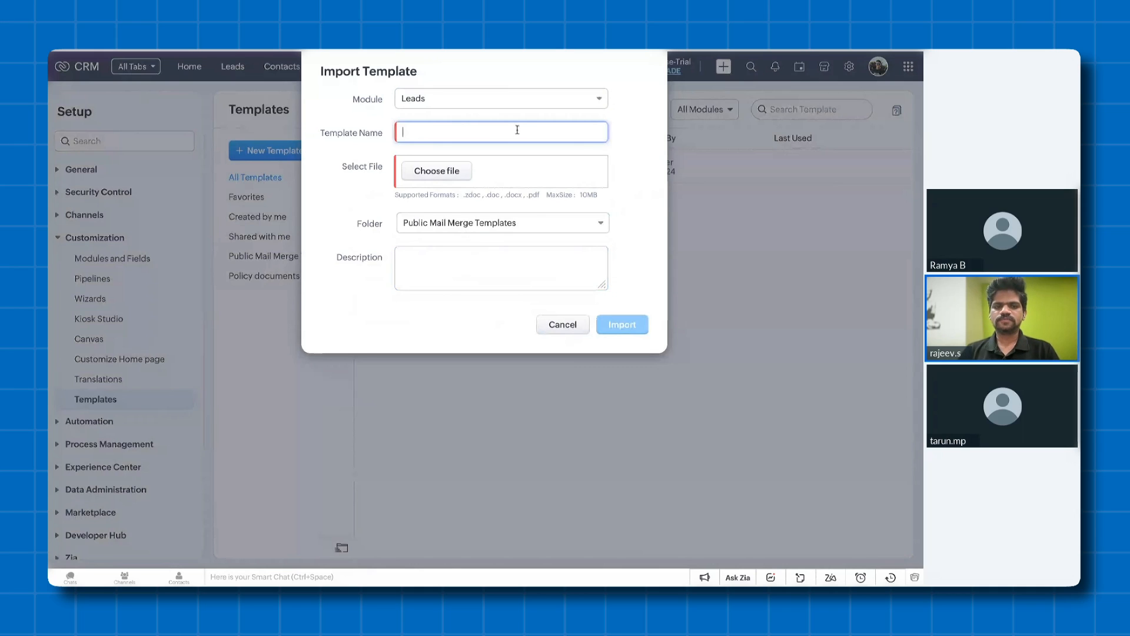
click(450, 170)
text(Sales agreement)
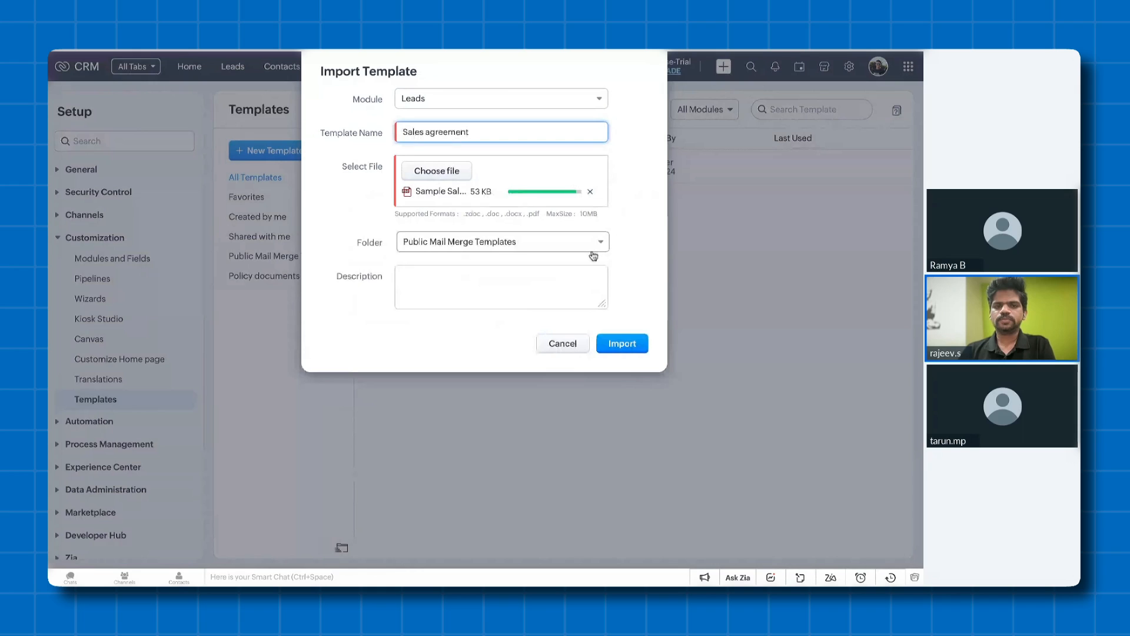
click(626, 344)
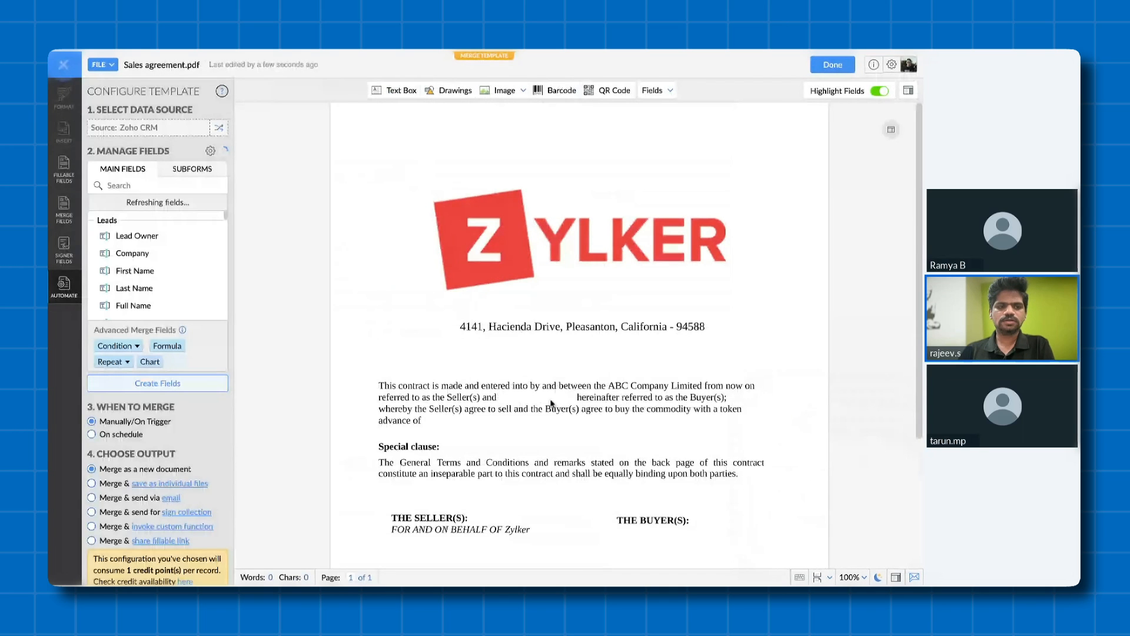
- Insert the Leads First Name merge field into the blank after "Seller(s) and" and narrow it to fit
scroll(530, 294, down, 2)
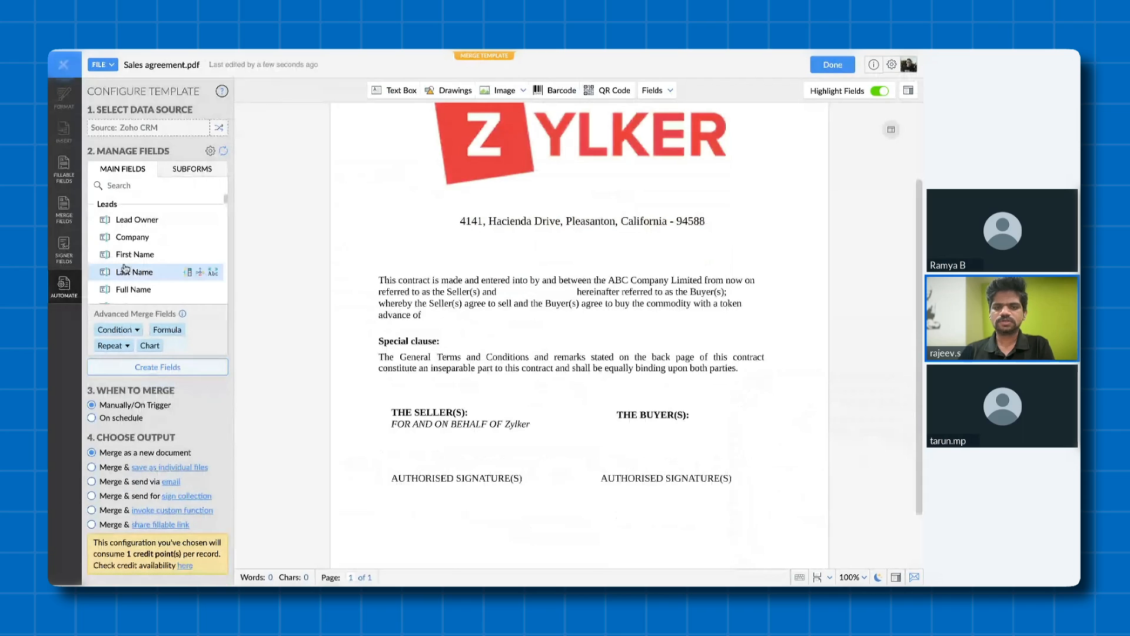
drag(131, 256, 132, 257)
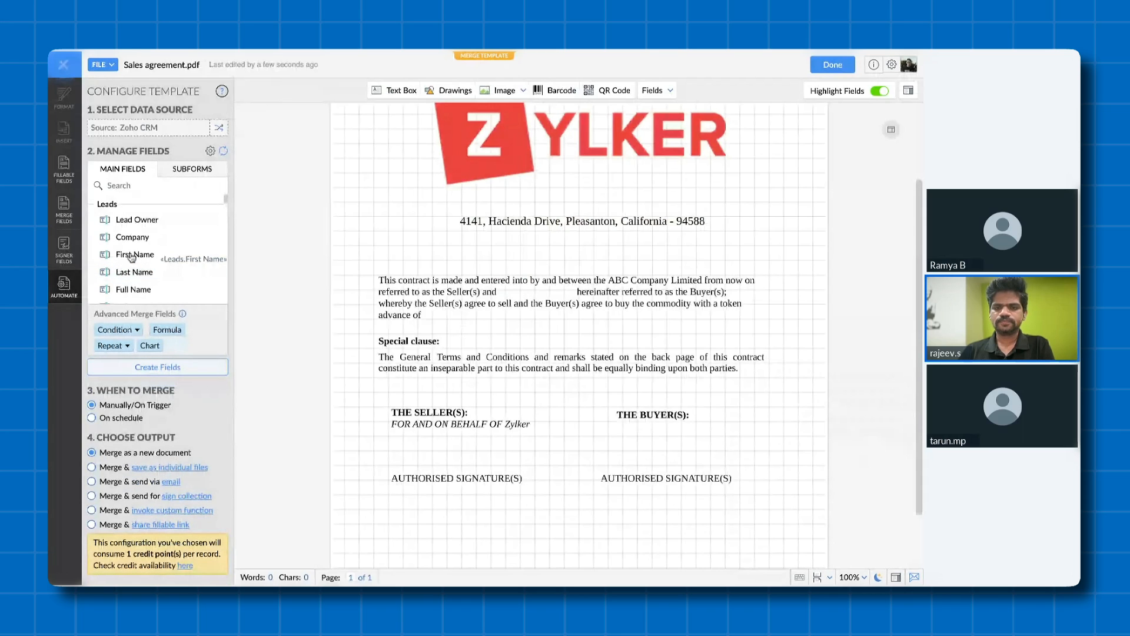
click(132, 257)
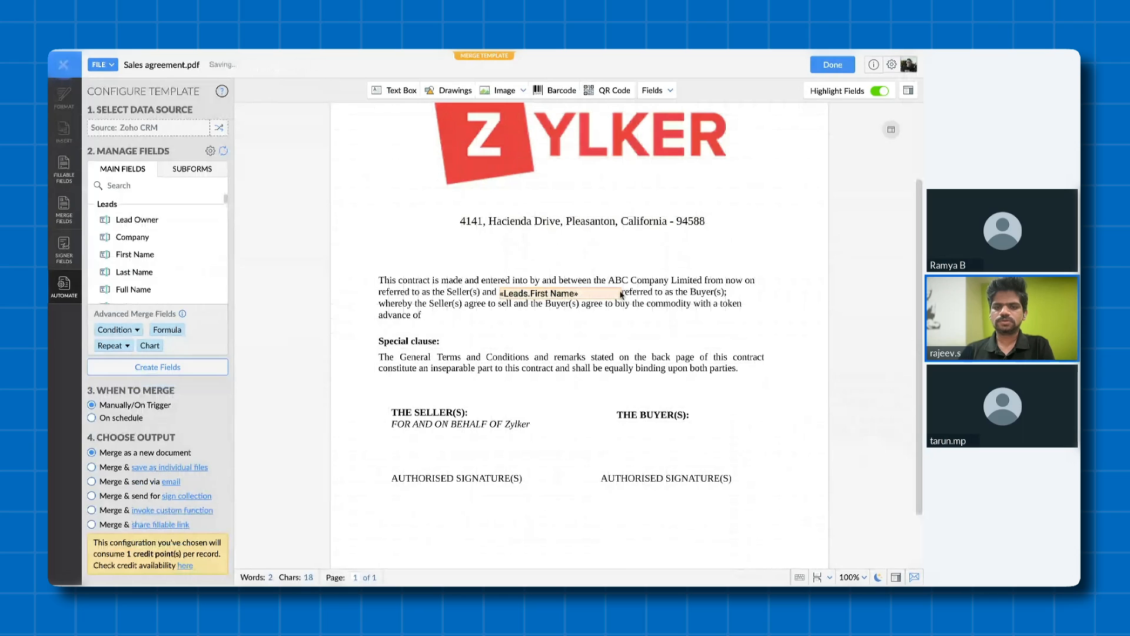
drag(621, 294, 604, 292)
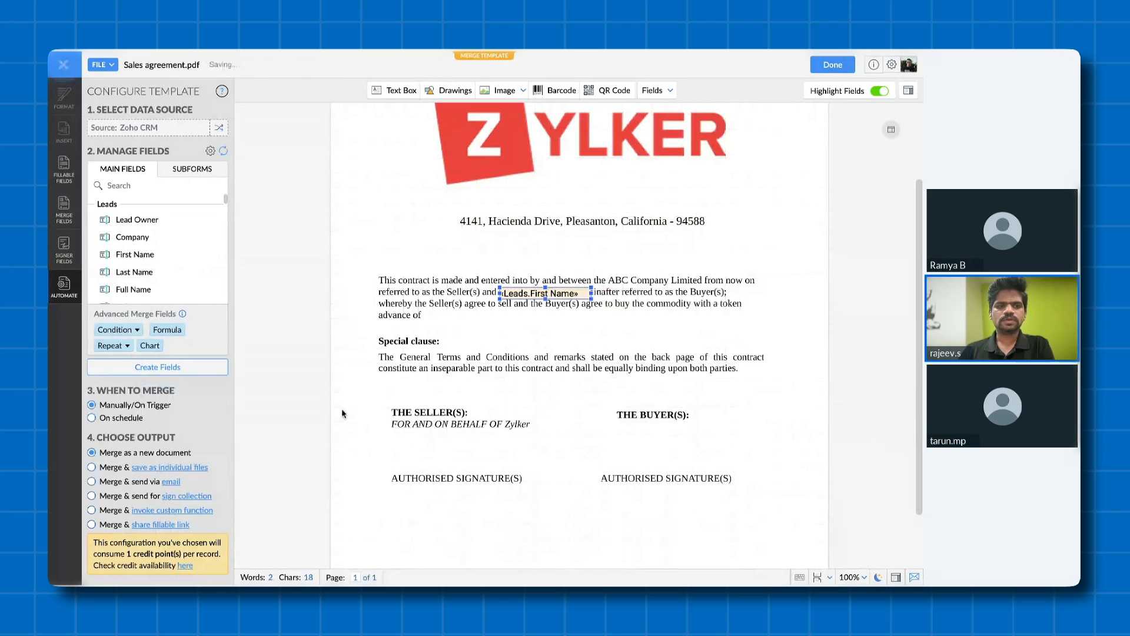
- Place Signer A's signature above and sign date below the buyer's authorised signature line, and save and close the template
scroll(175, 263, down, 3)
scroll(174, 263, down, 1)
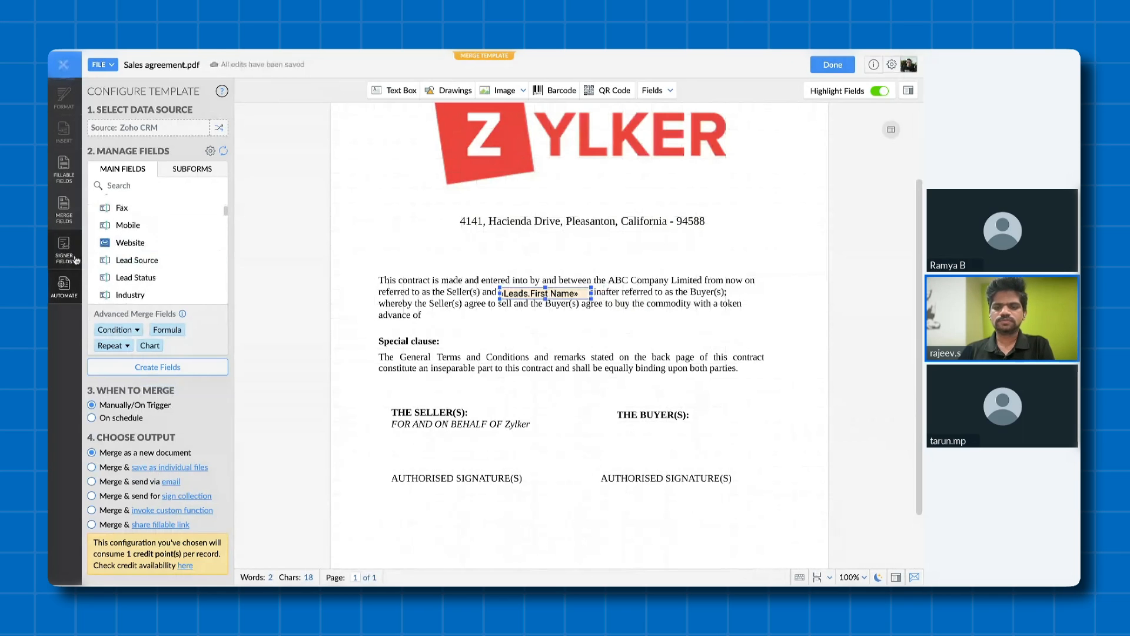
click(75, 259)
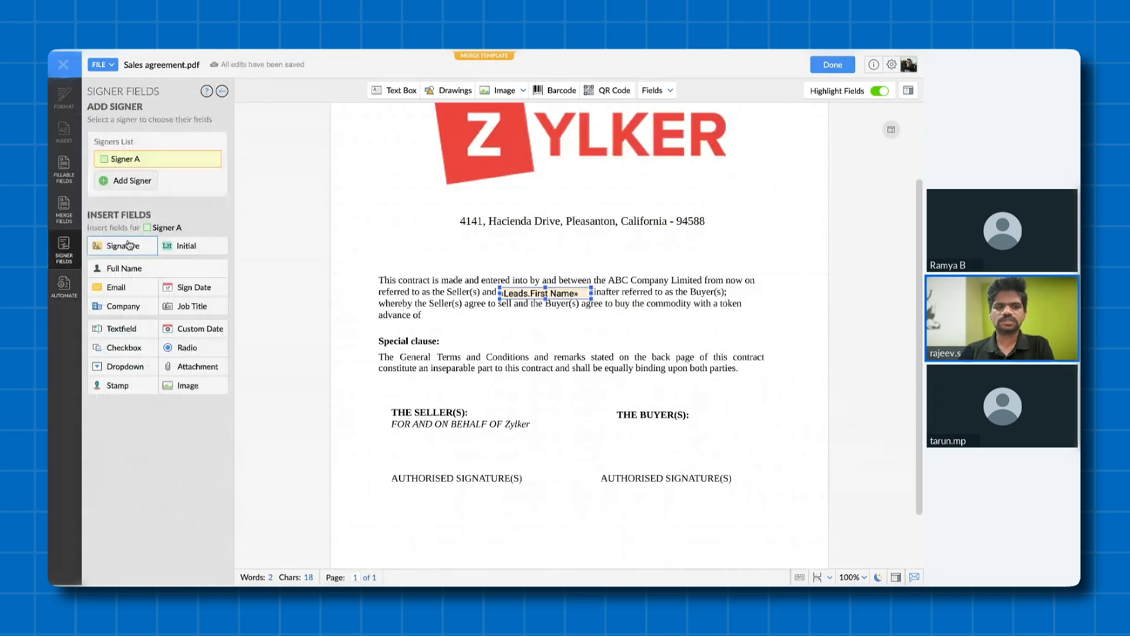
mouse_move(128, 245)
mouse_down()
mouse_move(671, 476)
mouse_move(671, 465)
mouse_up()
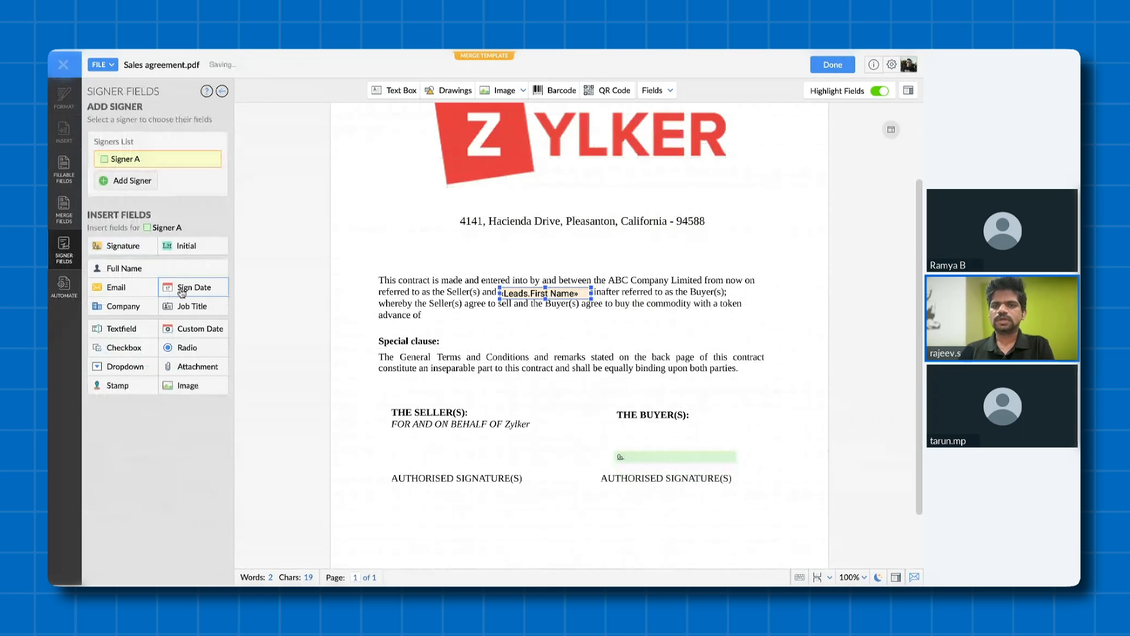
mouse_move(182, 293)
mouse_down()
mouse_move(442, 412)
mouse_move(685, 502)
mouse_up()
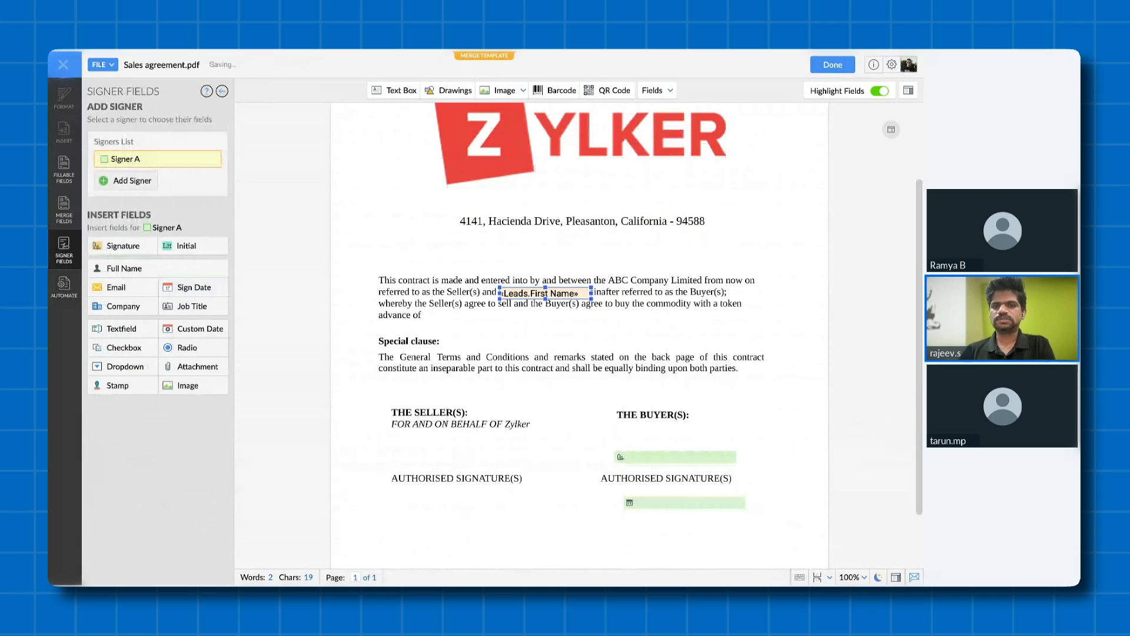
click(832, 64)
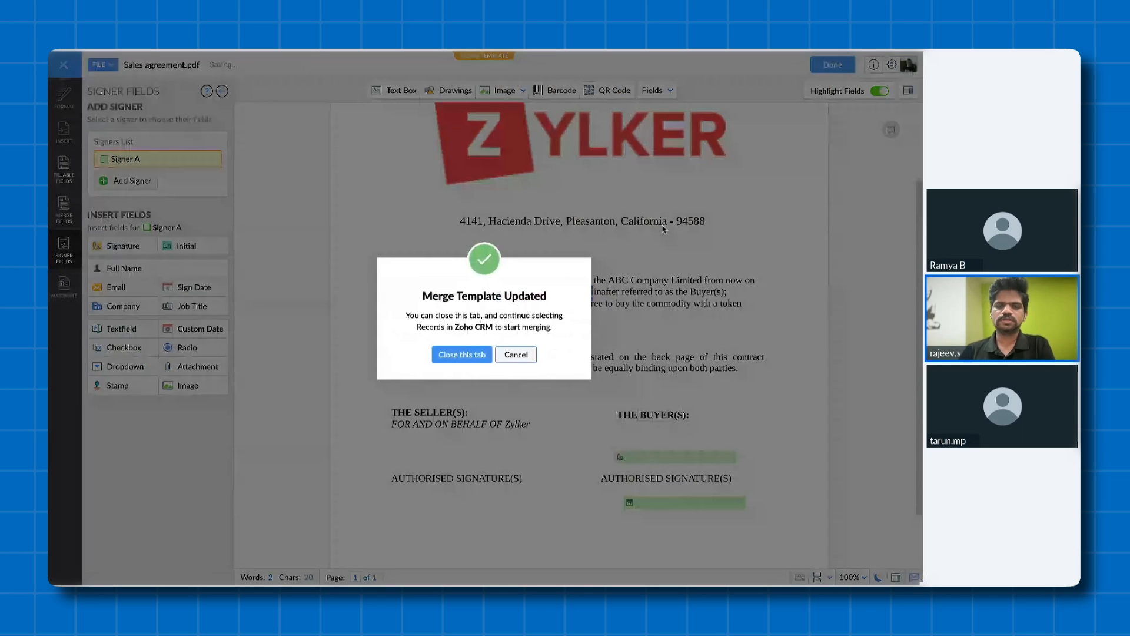
click(463, 354)
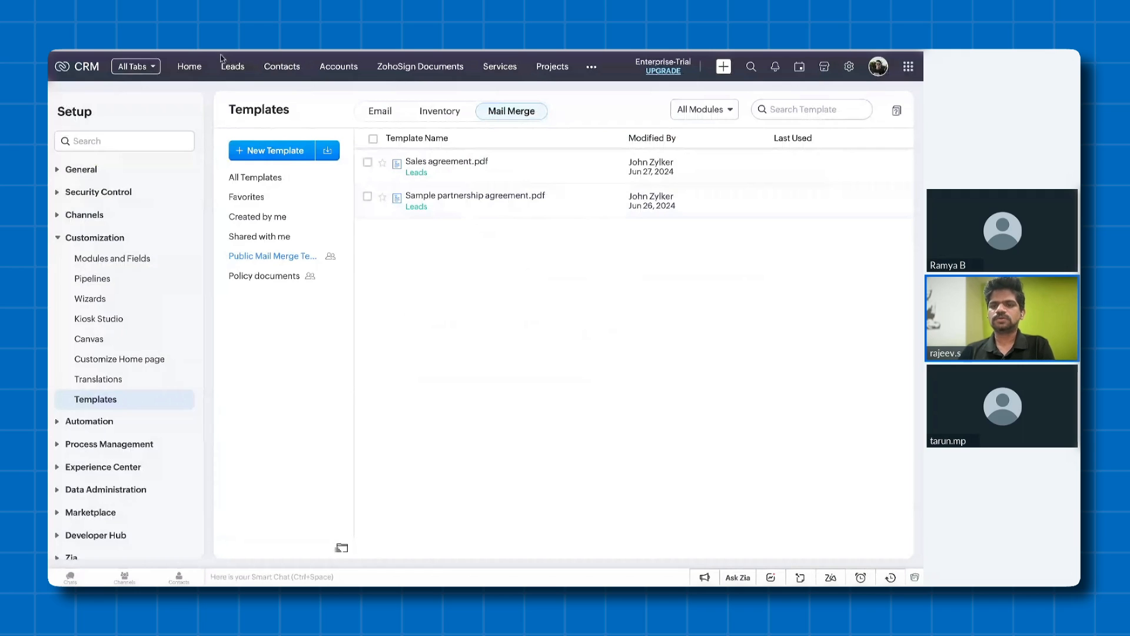
- Open the Securesign lead and start sending it a document with Zoho Sign using the Sales agreement.pdf mail merge template
click(233, 68)
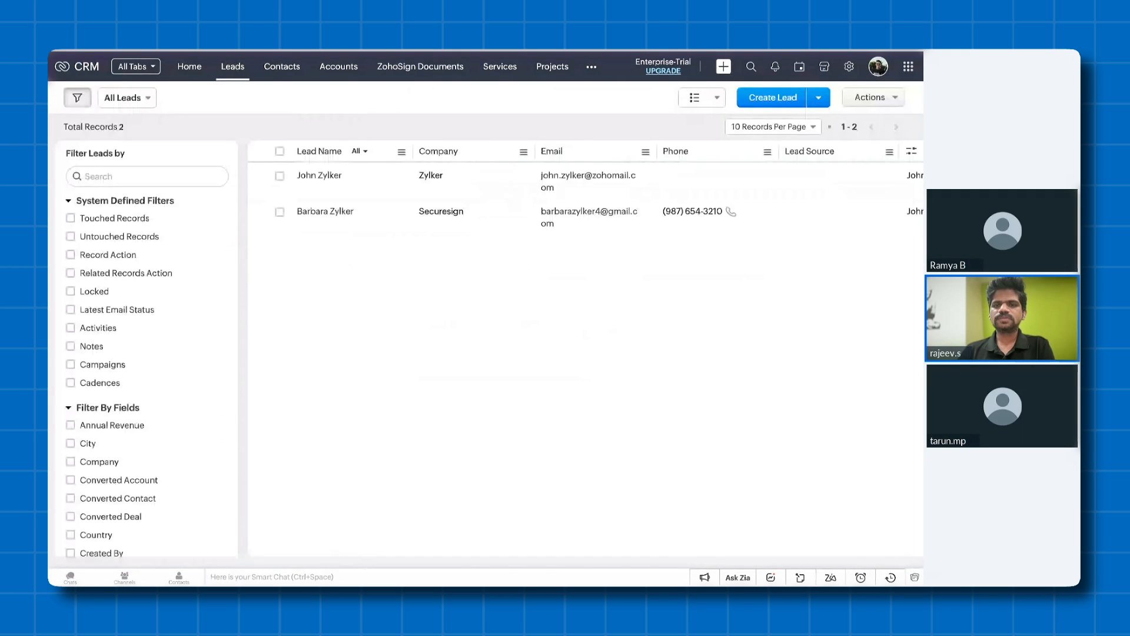
click(322, 212)
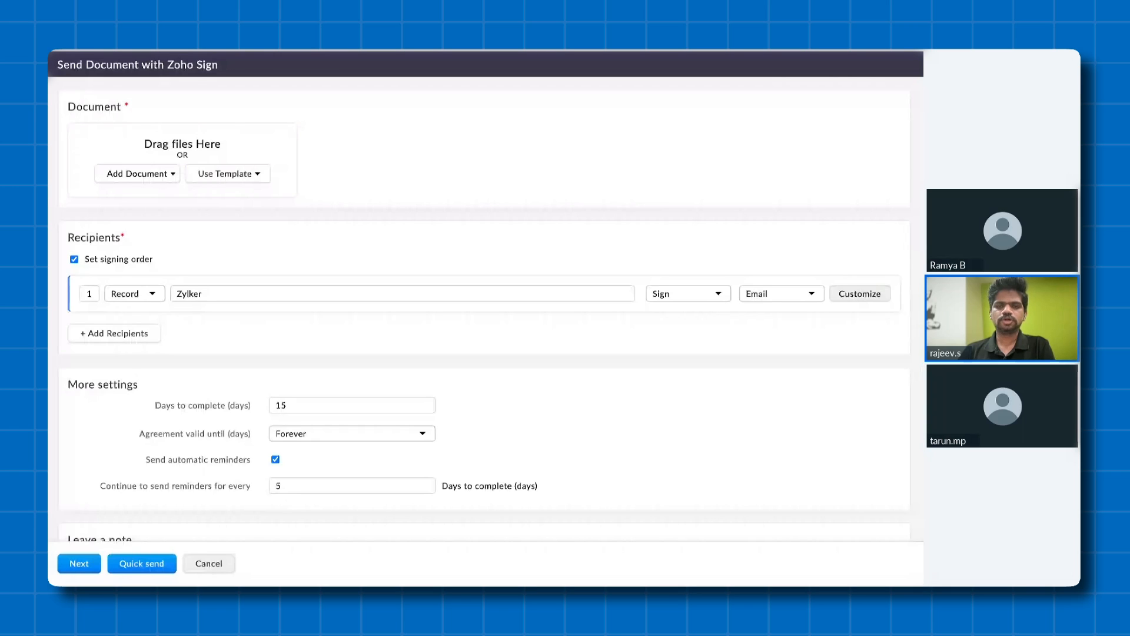
click(259, 175)
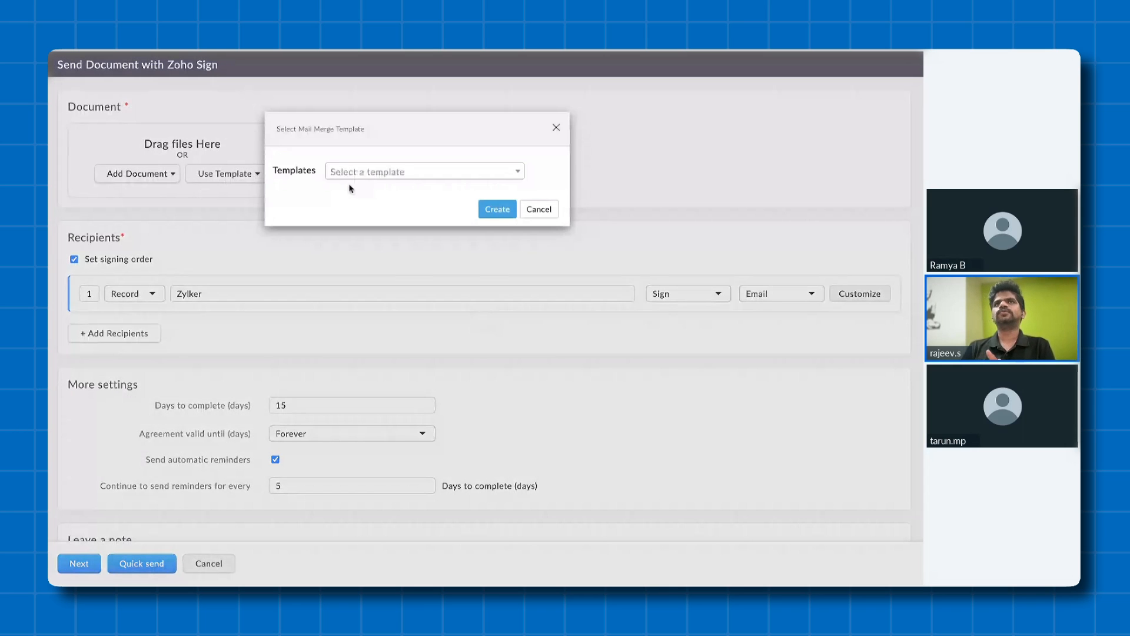
click(376, 171)
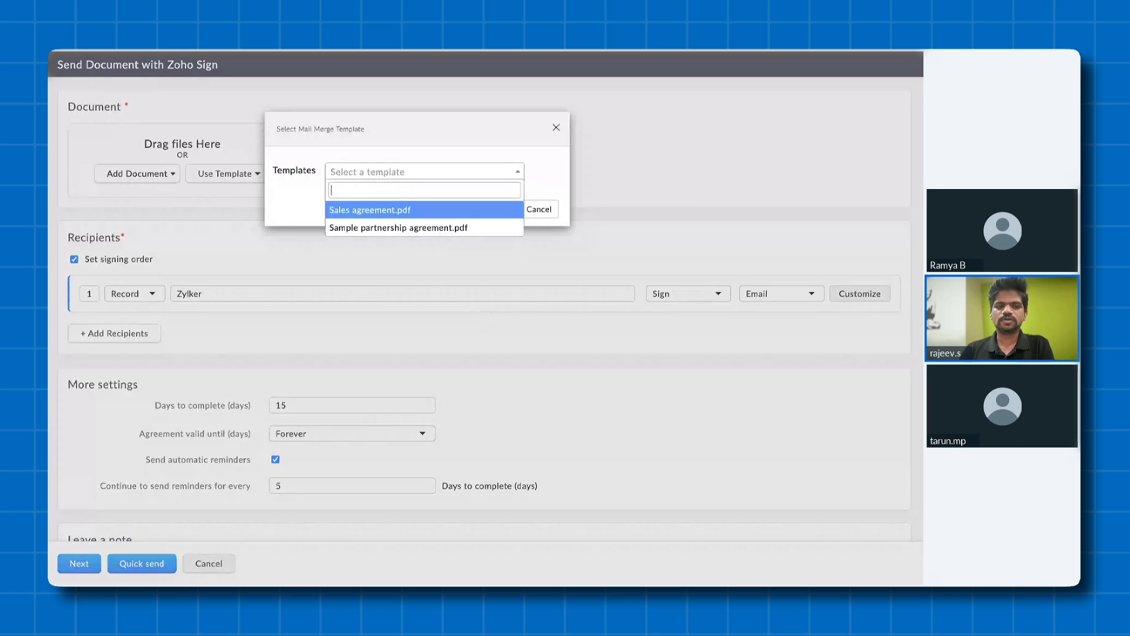
click(376, 209)
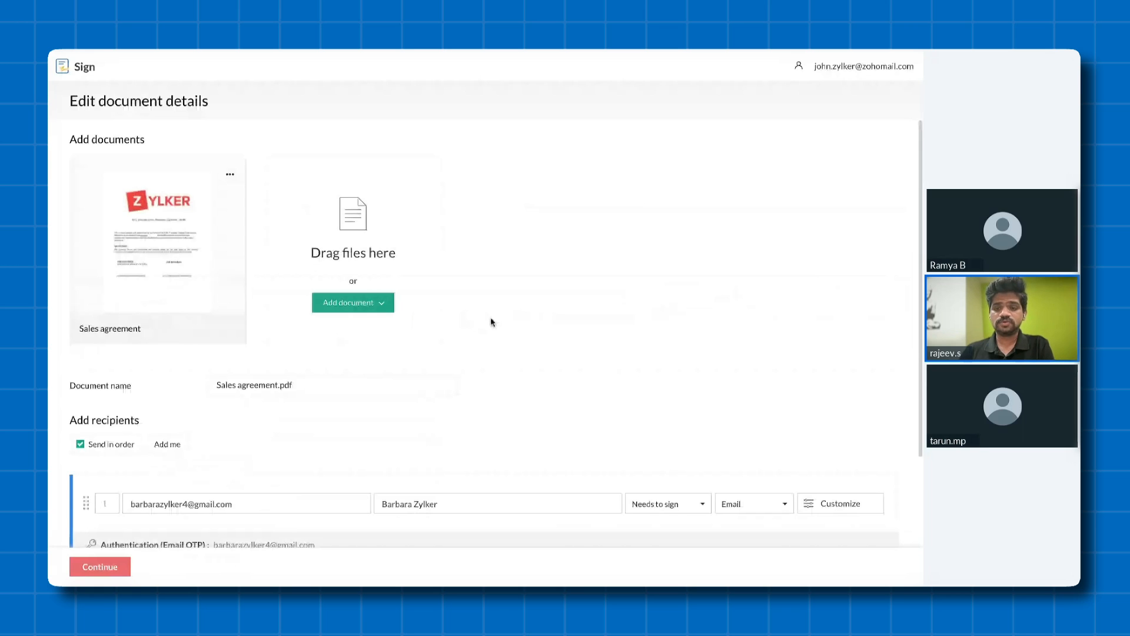
- Prefill the sender's signature above the seller's authorised signature line, send the sales agreement and return to the lead
scroll(492, 321, down, 3)
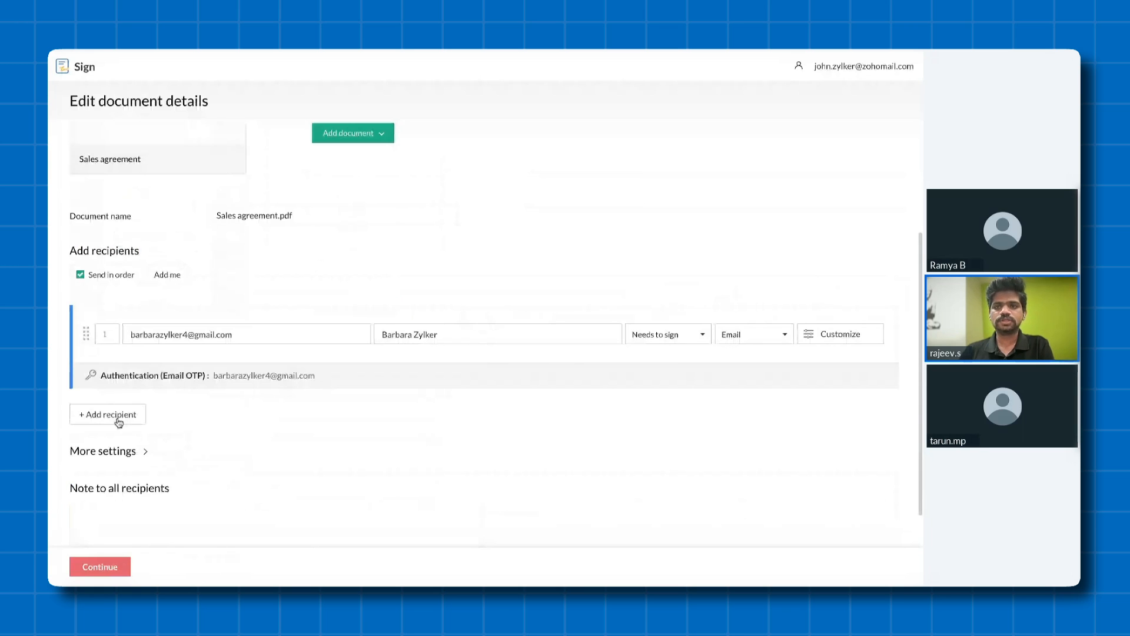
click(100, 567)
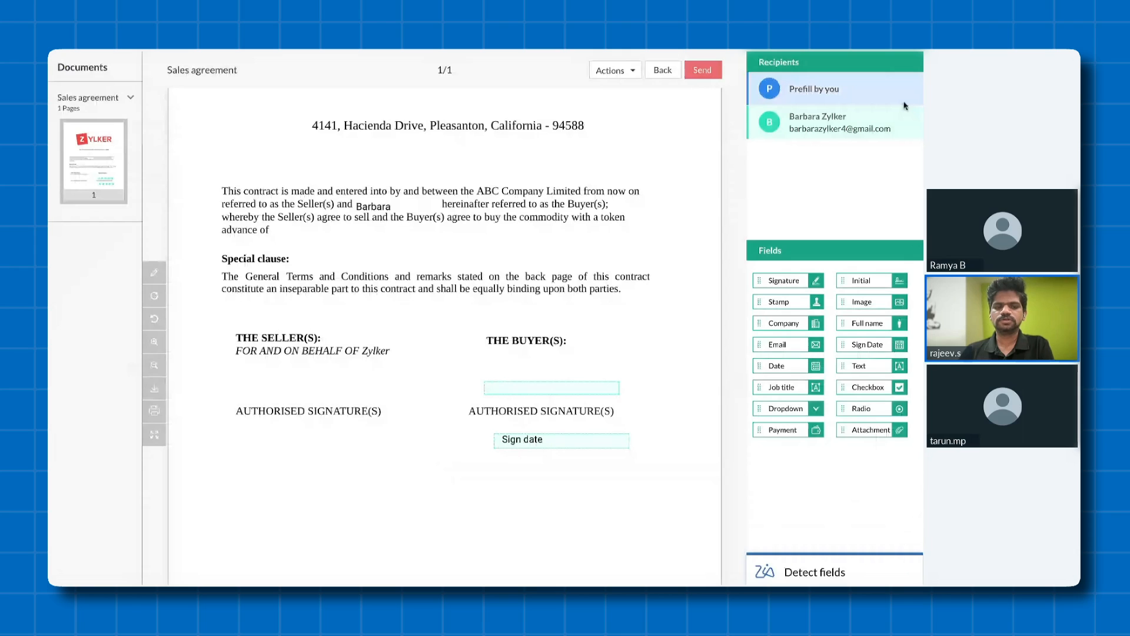
click(905, 103)
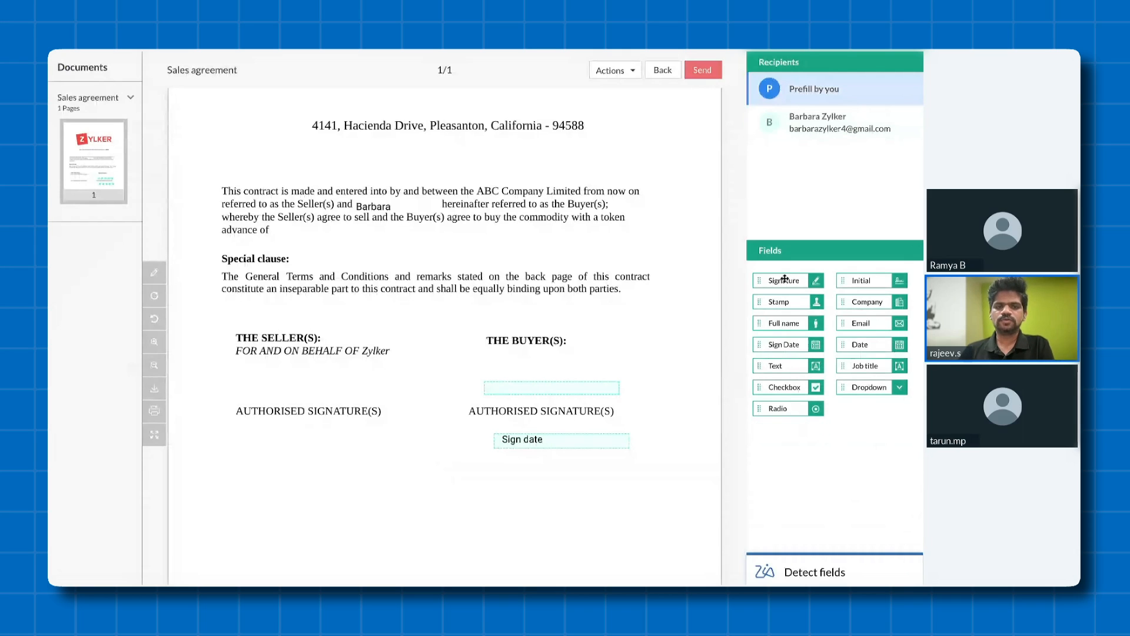
click(785, 280)
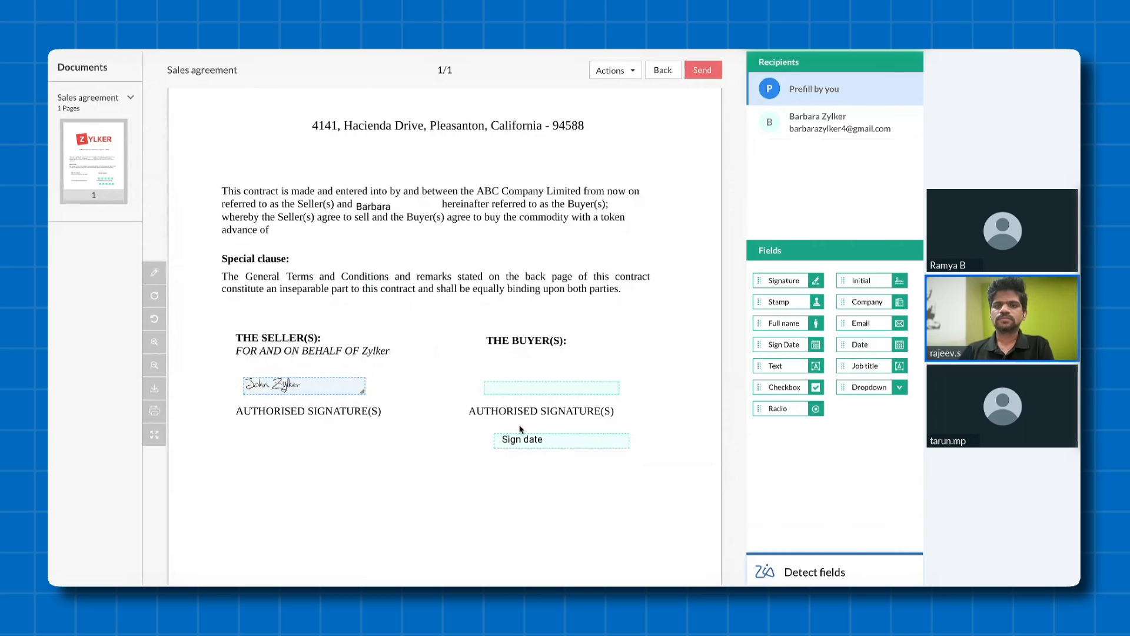
click(702, 71)
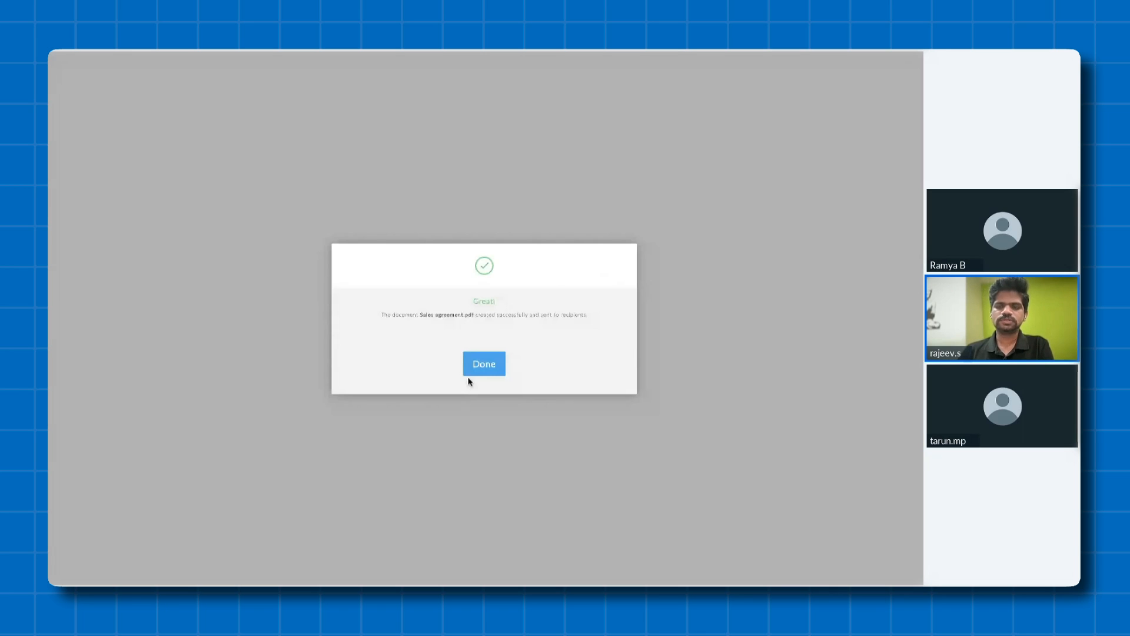
click(489, 364)
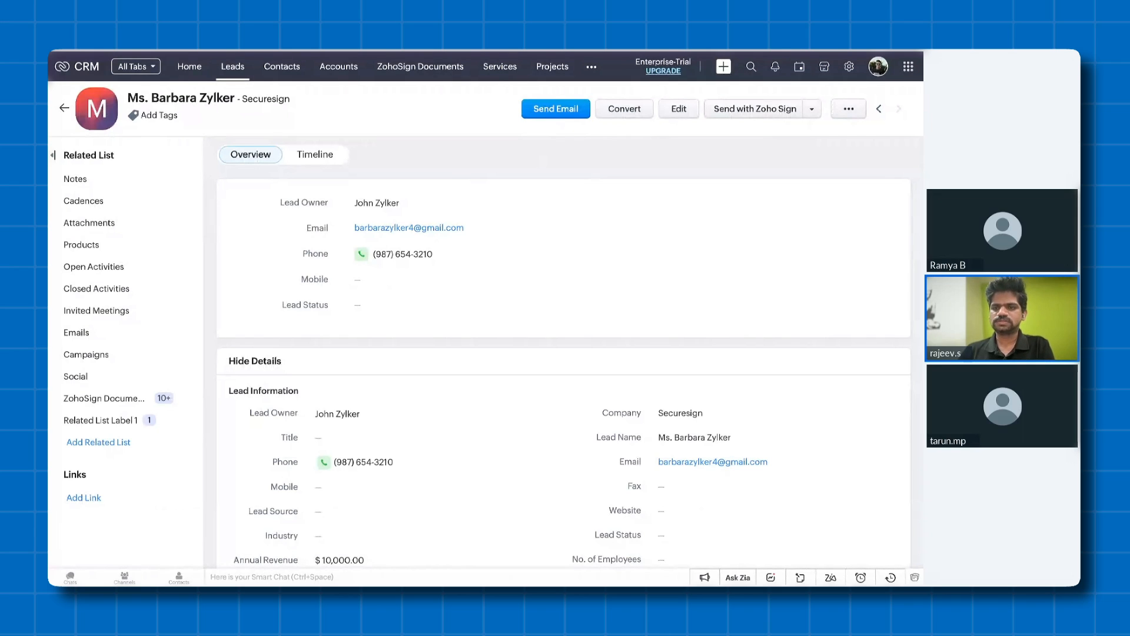
- Start a mail merge from the lead record using the Sales agreement.pdf template
click(850, 112)
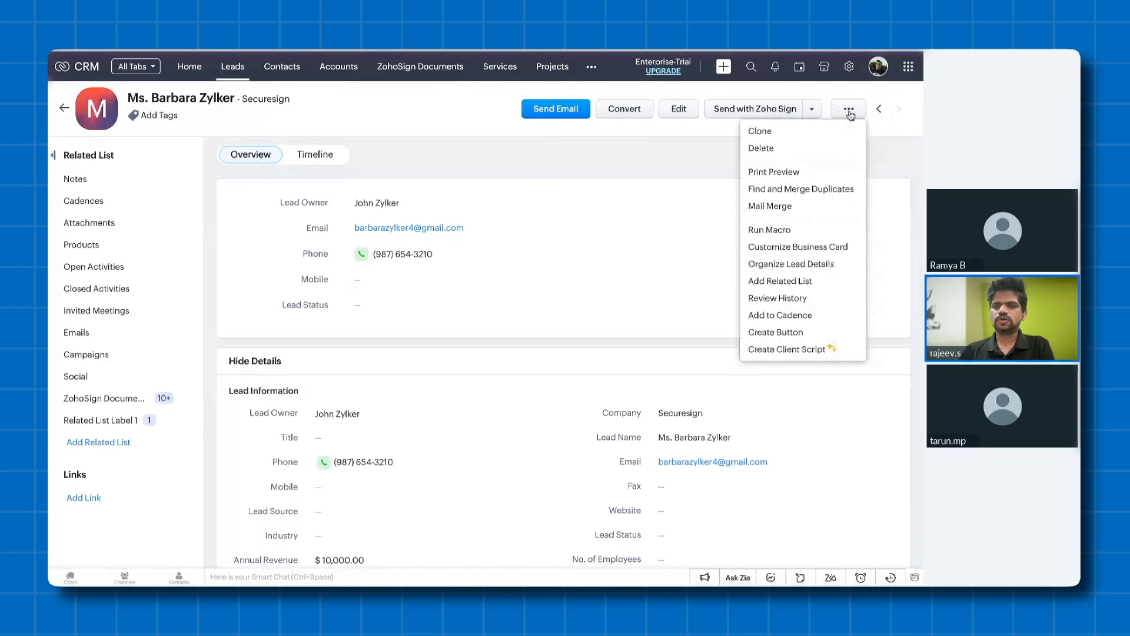
click(808, 210)
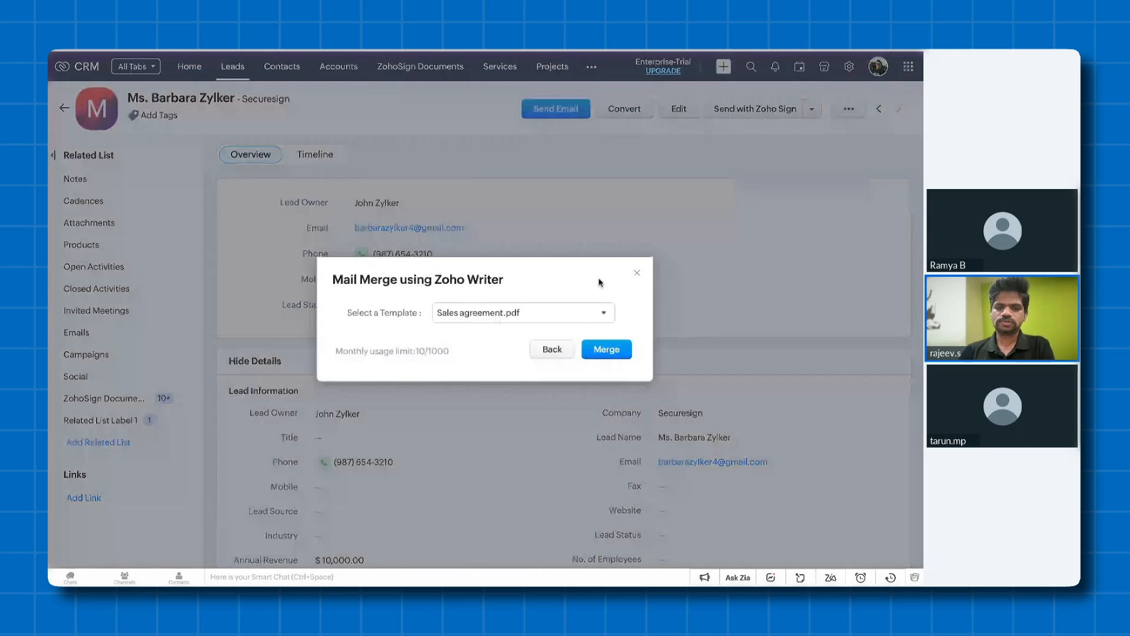
click(565, 313)
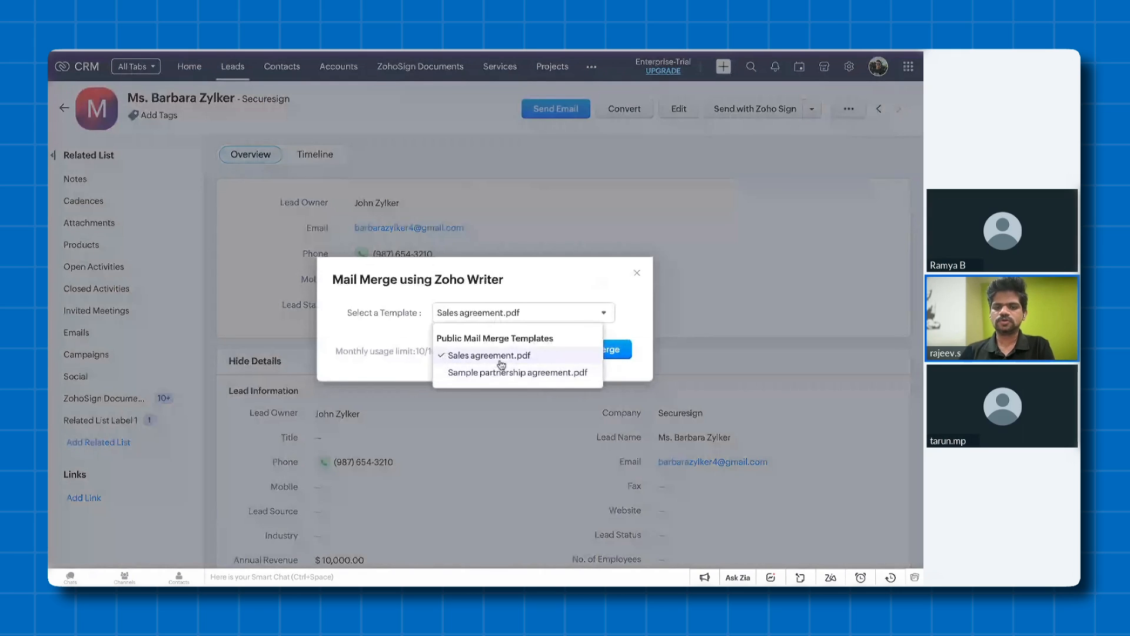
click(502, 360)
click(604, 356)
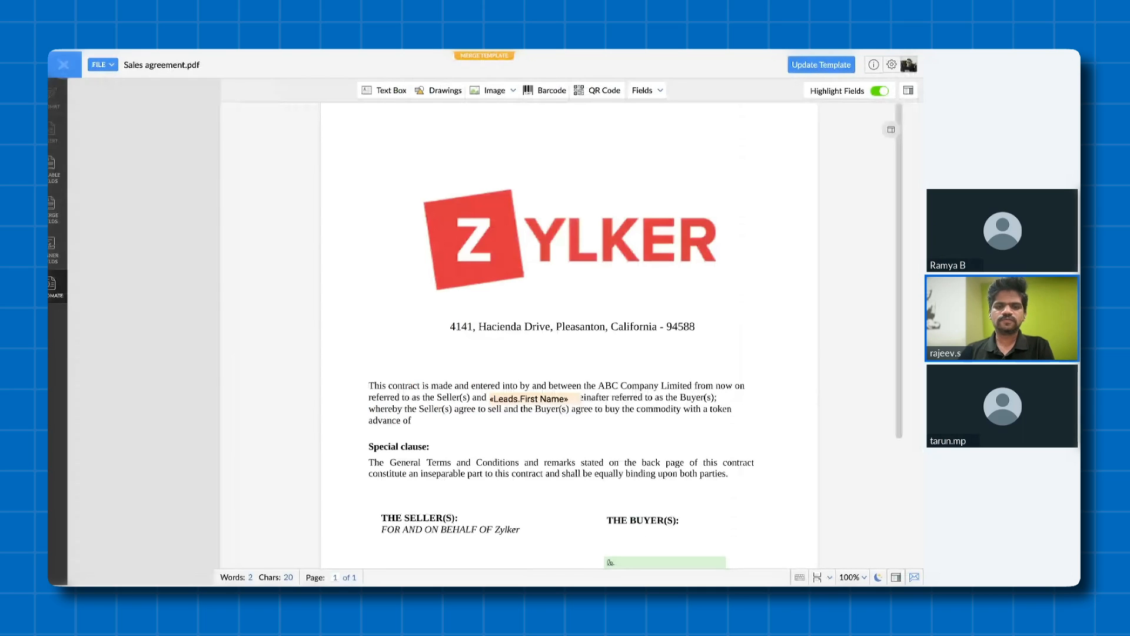
- Set the merge output to merge and send for sign collection
scroll(579, 336, down, 3)
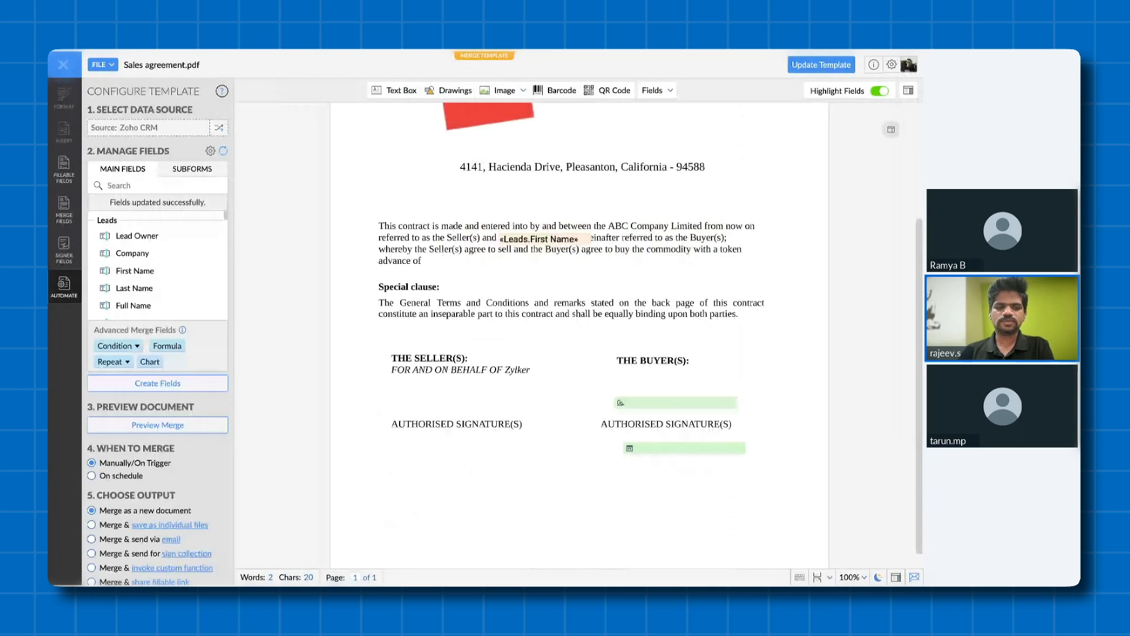
scroll(536, 372, down, 1)
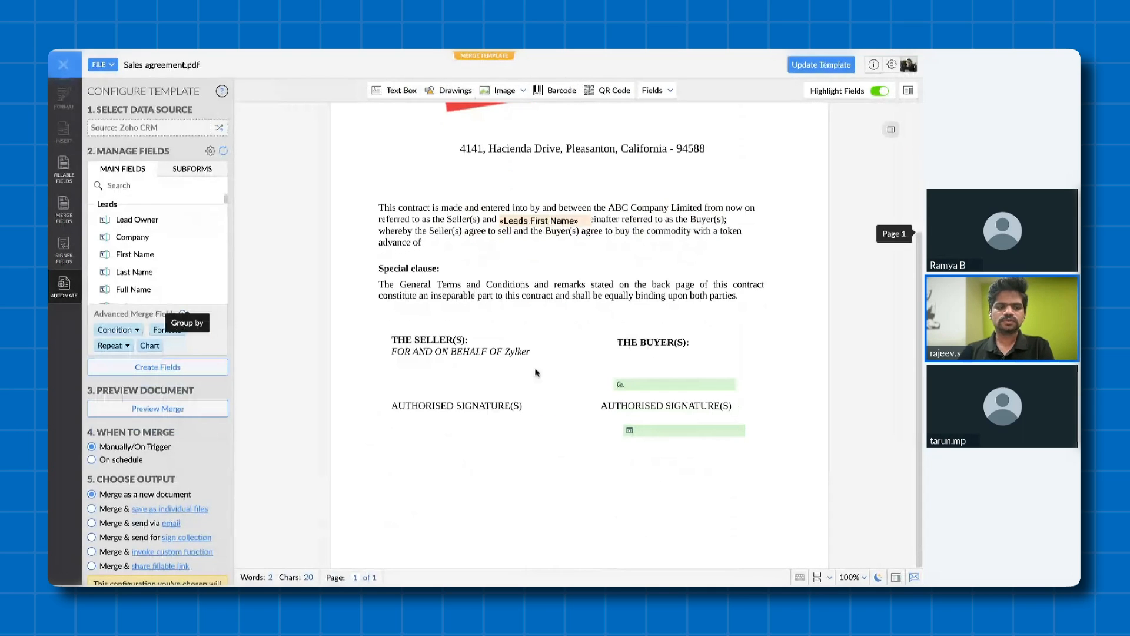
scroll(160, 365, down, 3)
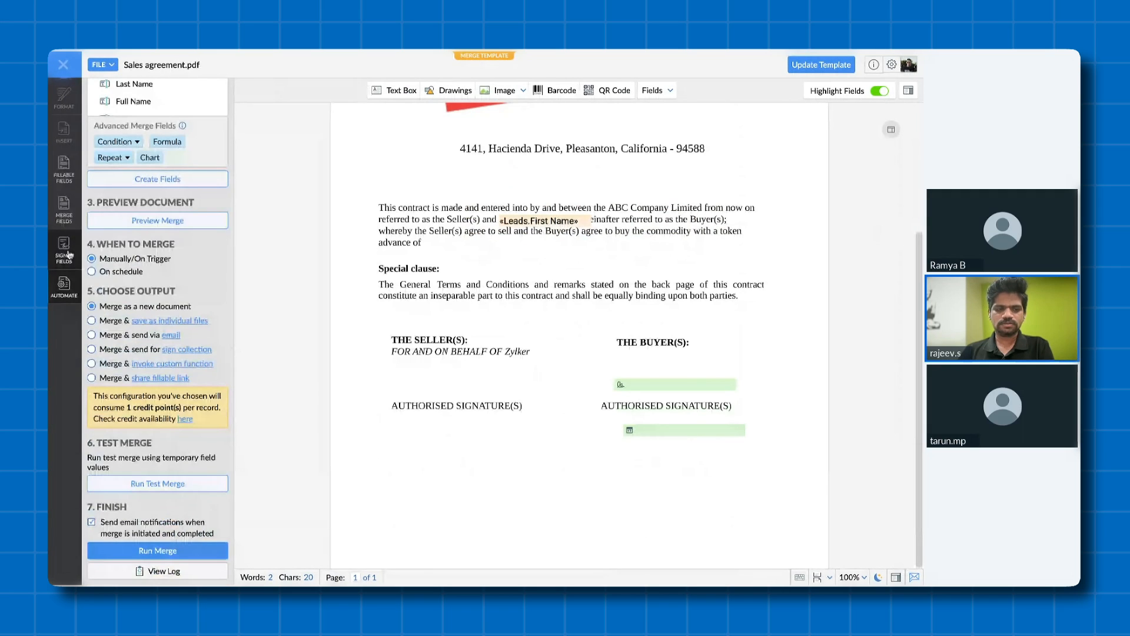
click(65, 250)
click(63, 287)
scroll(166, 303, down, 3)
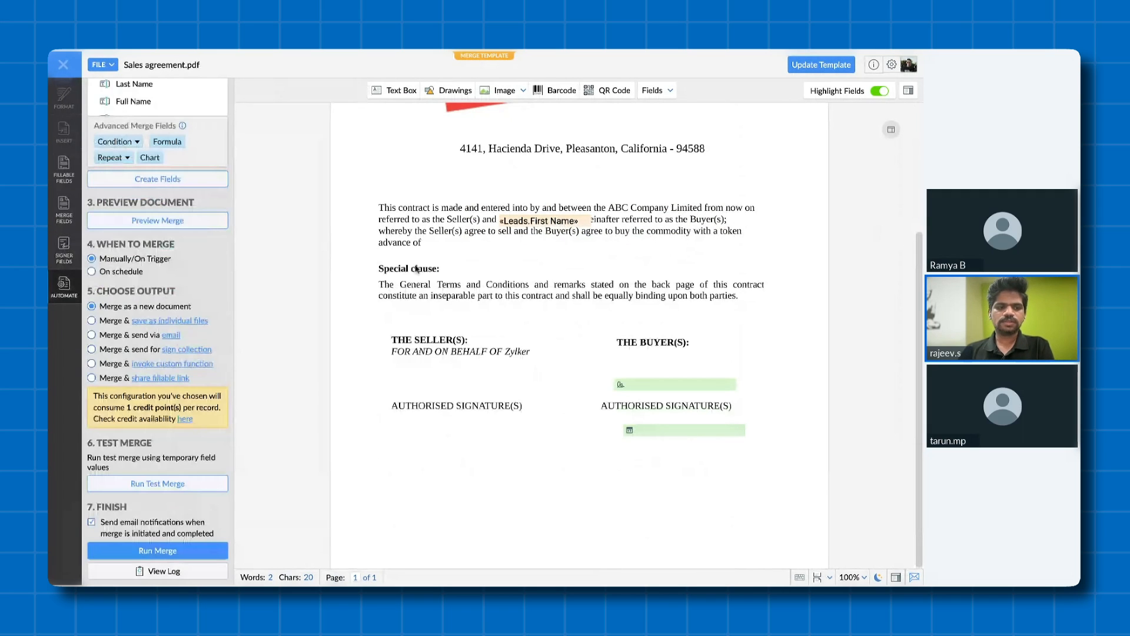
click(100, 352)
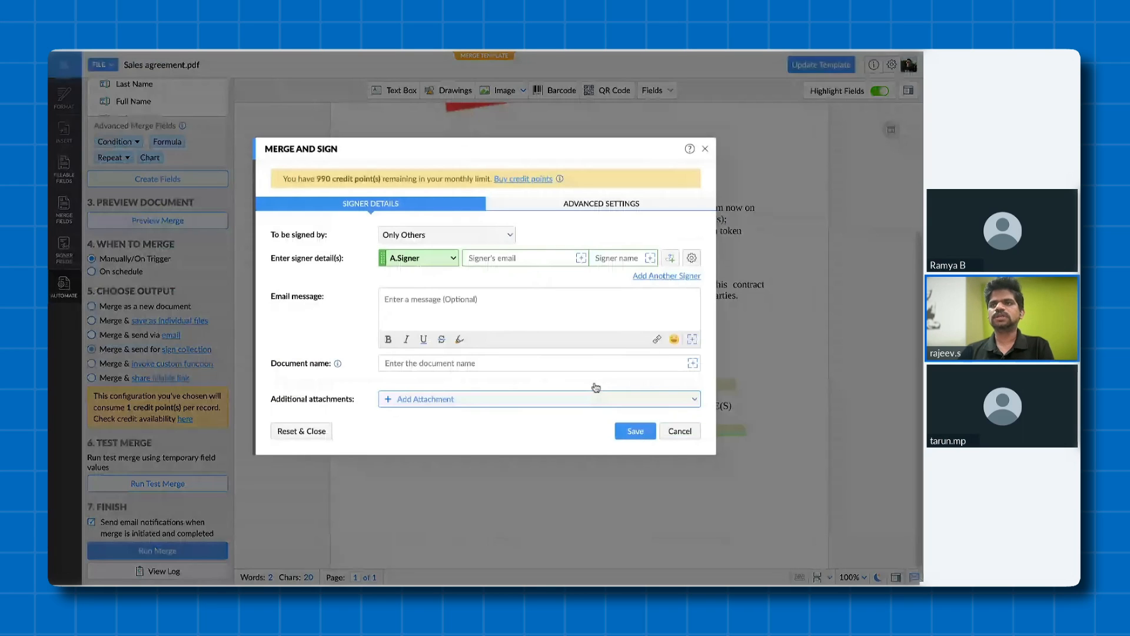
- Fill Signer A's email with the Leads Email merge field and the signer name with Leads First Name
click(585, 262)
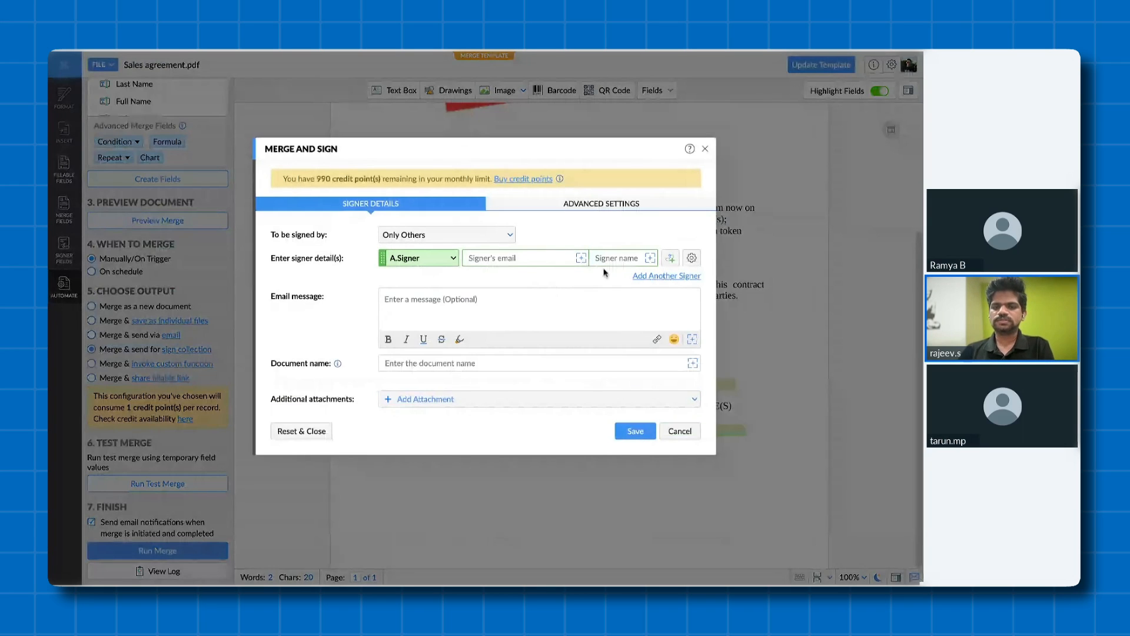
click(581, 258)
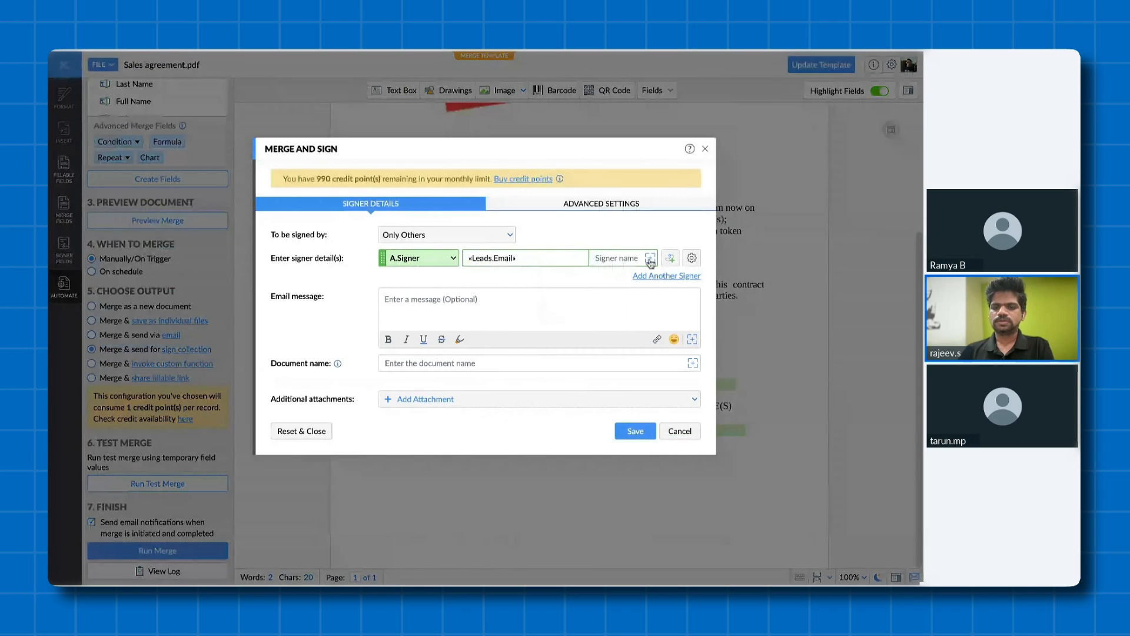
click(650, 259)
mouse_move(692, 359)
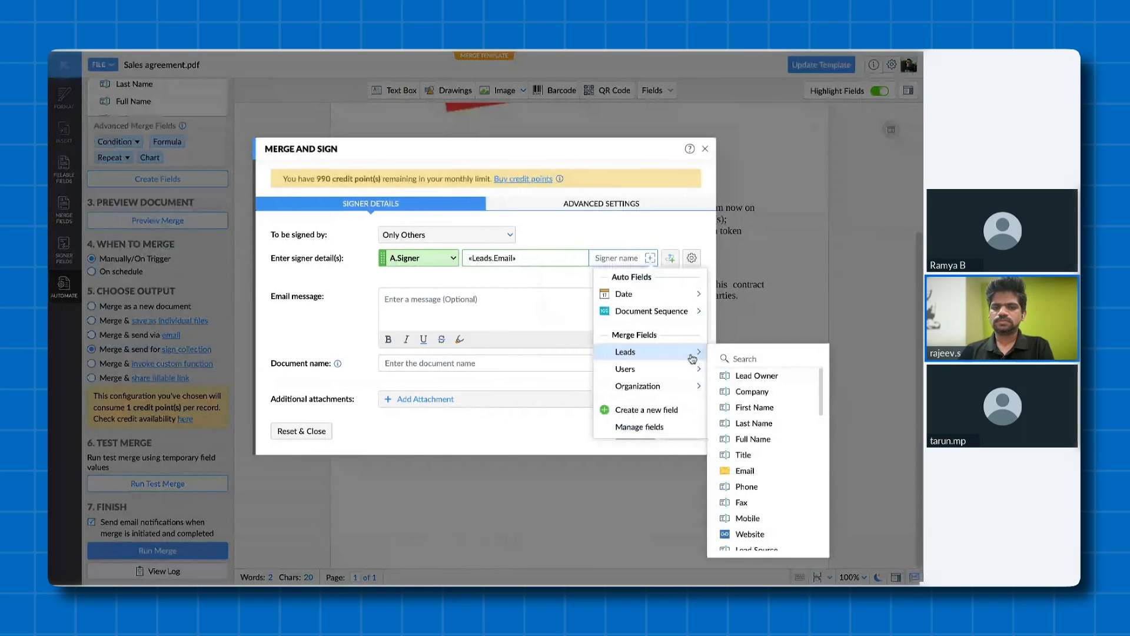
click(755, 407)
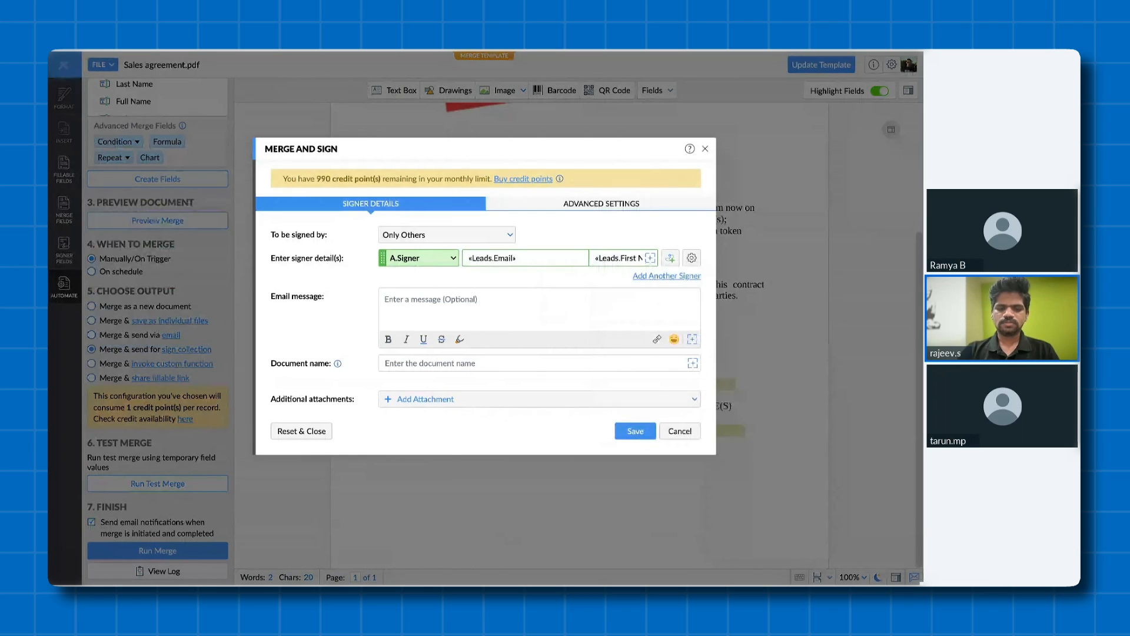
- Enter the email message "Please revert ASAP" for the signer
text(Pl)
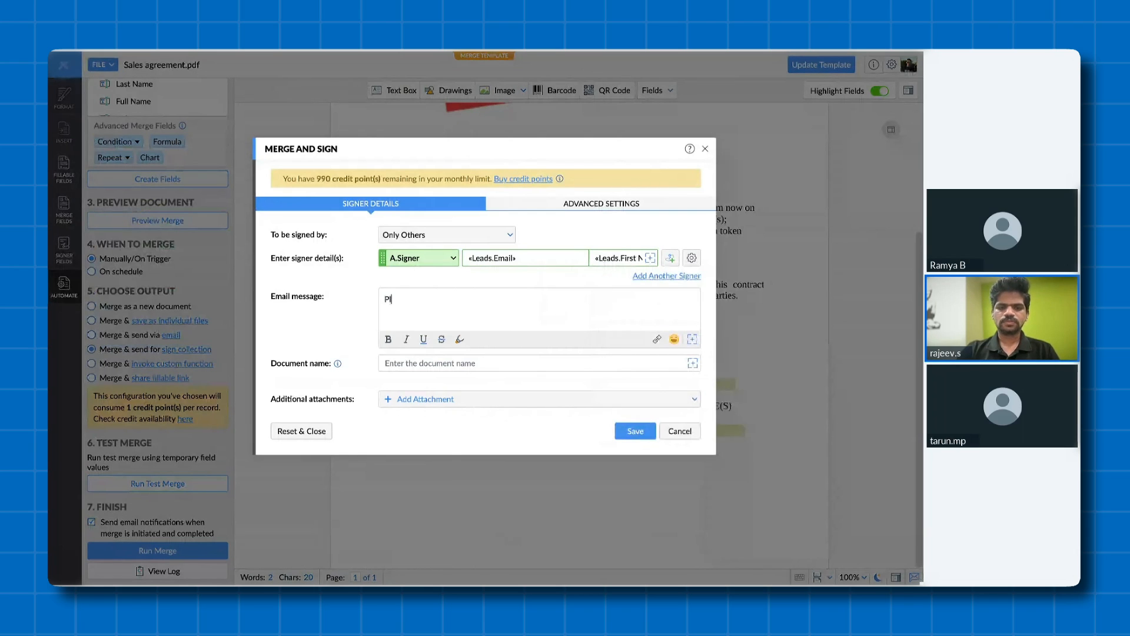
text(ease revert ASAP)
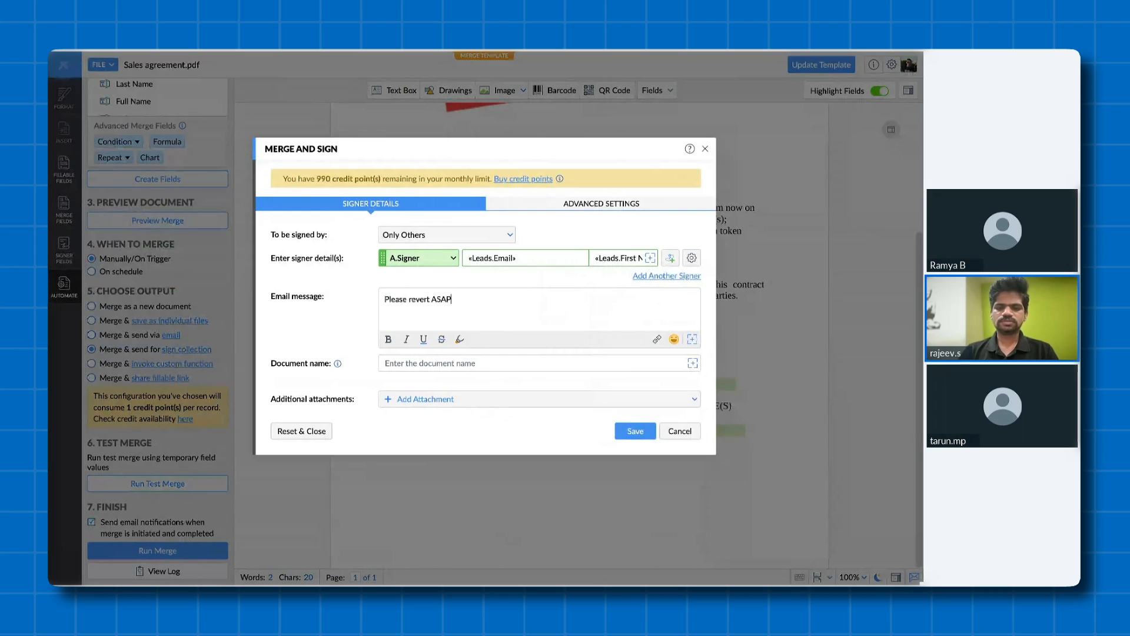
- Set the document name to "Sample agreement document" and save the Merge and Sign configuration
click(481, 356)
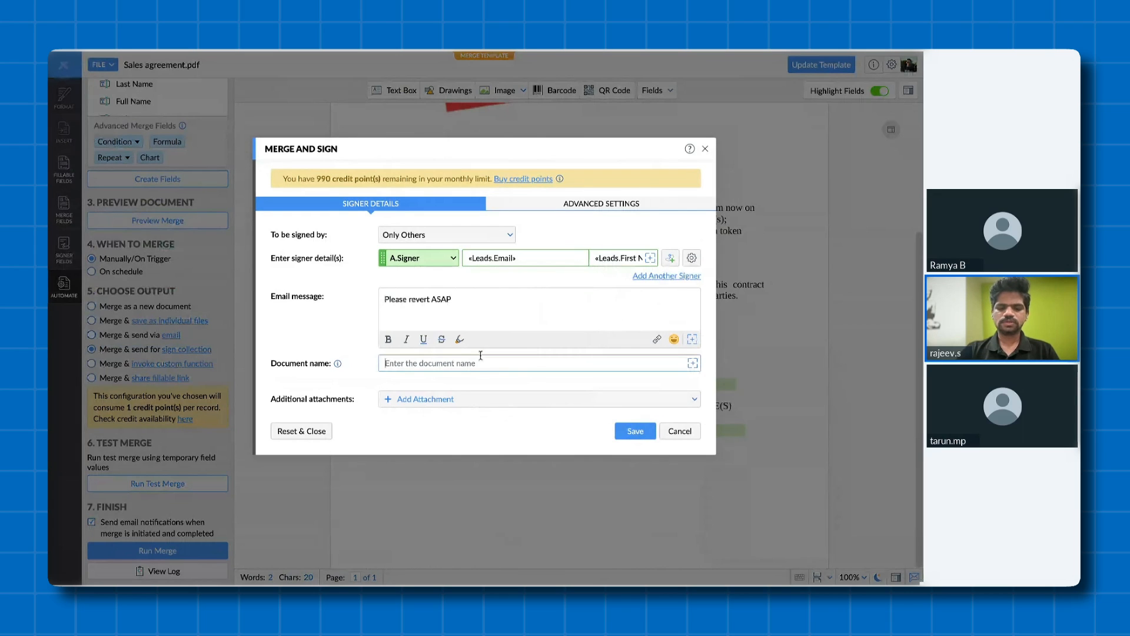
text(Sample agreement docuemnt)
key(BackSpace)
key(BackSpace)
key(BackSpace)
key(BackSpace)
text(ment)
click(632, 431)
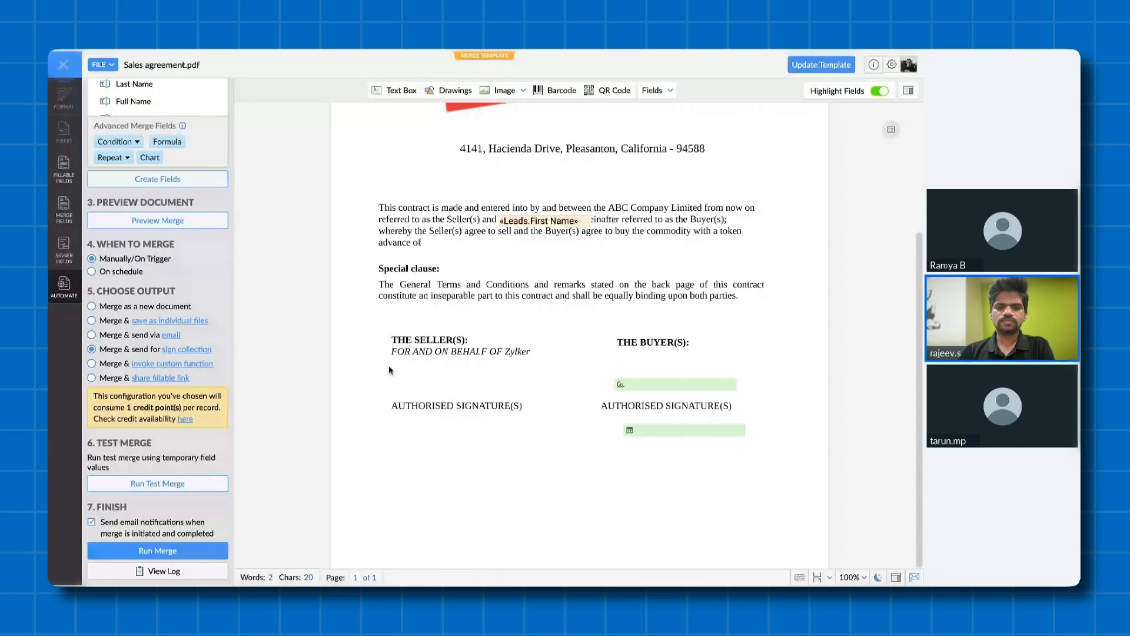
- Run the merge, review its advanced settings and send the document for sign collection
click(189, 553)
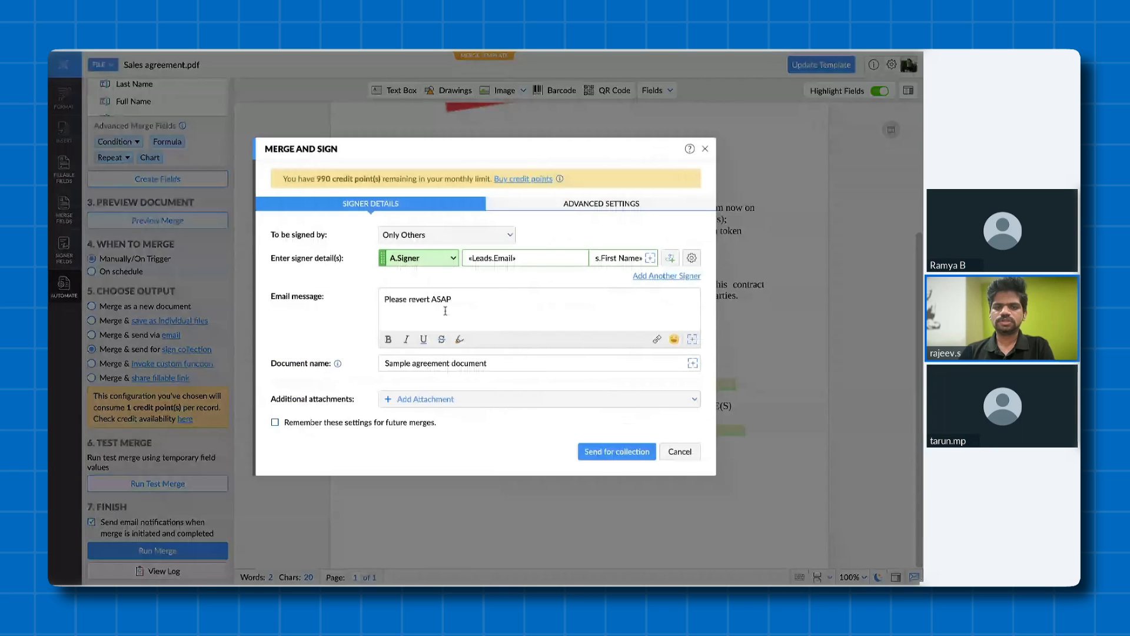
click(568, 204)
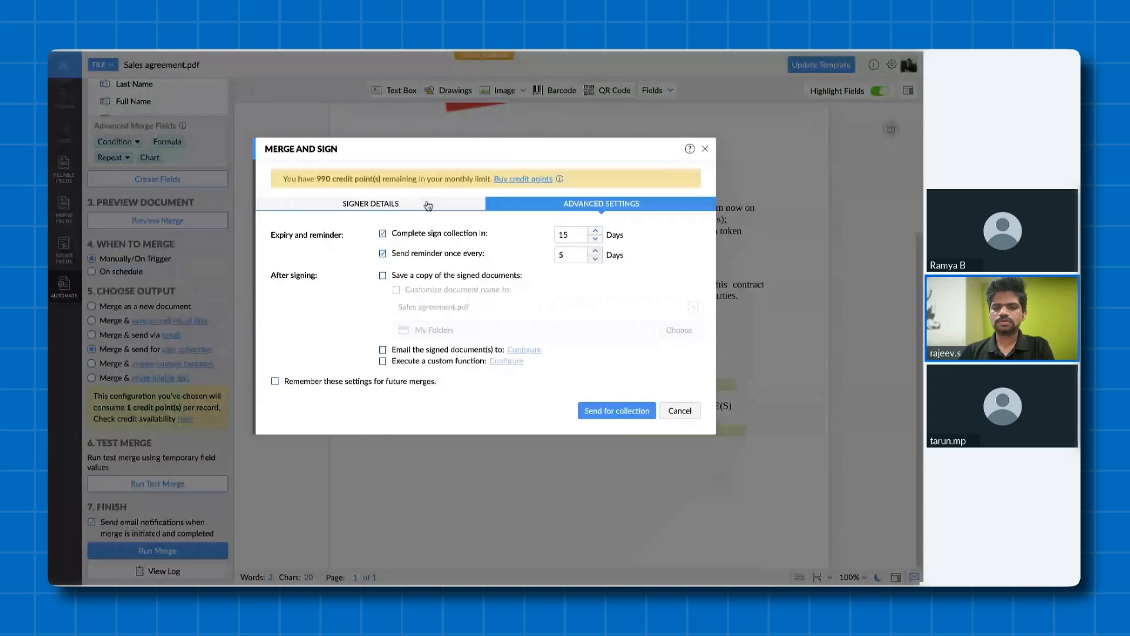
click(428, 206)
click(617, 451)
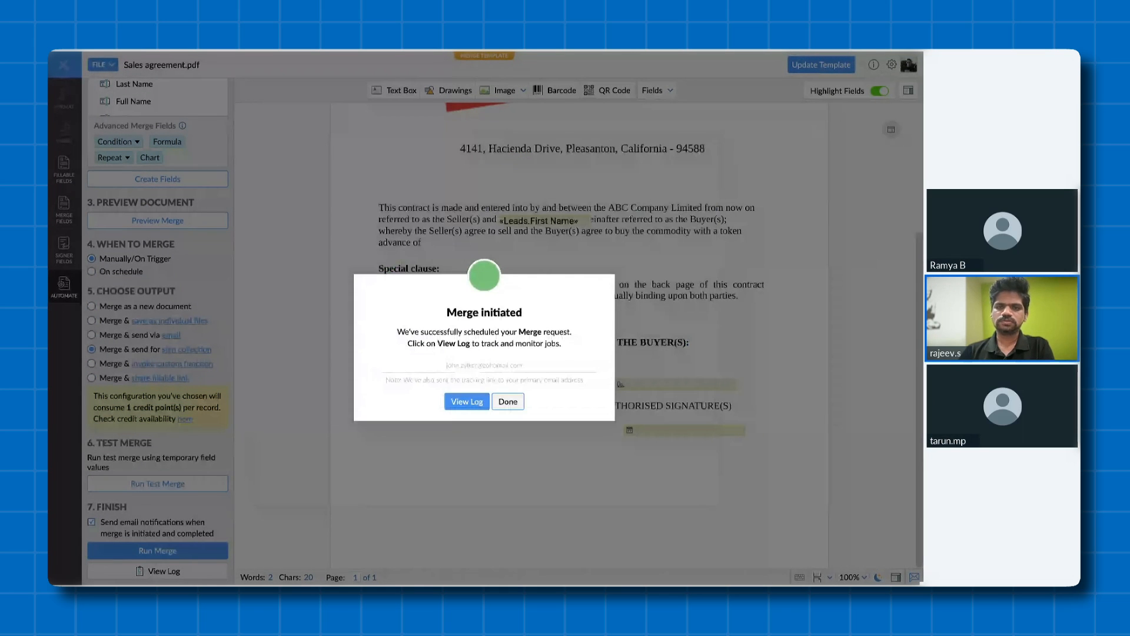
- View the merge log and close the Writer and Zoho Sign pages to return to the lead record
click(466, 402)
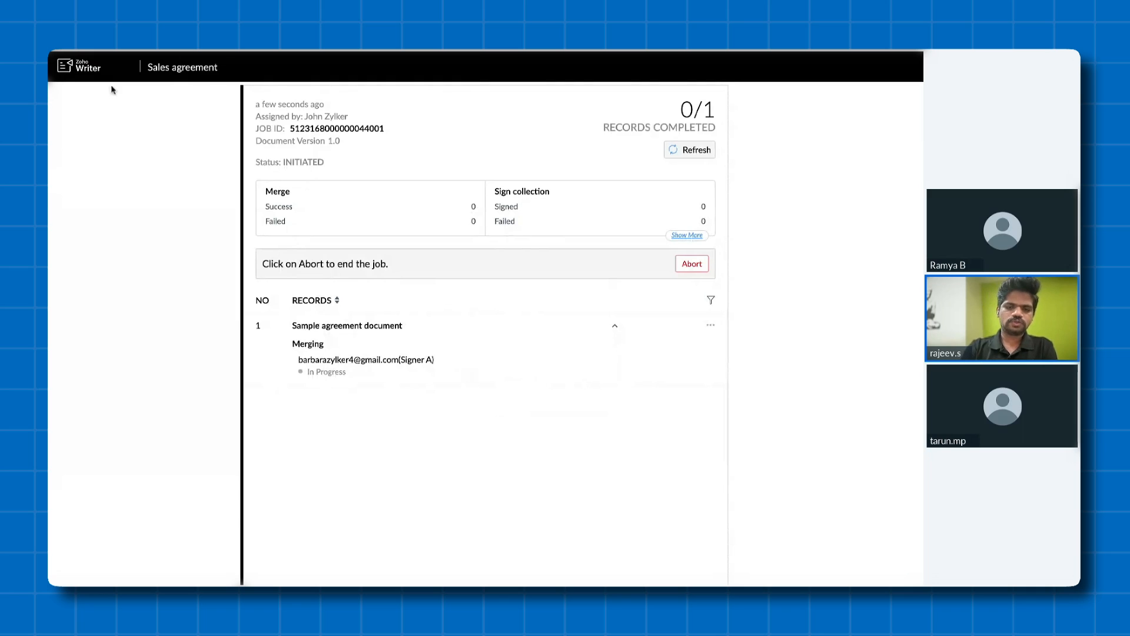
mouse_move(149, 88)
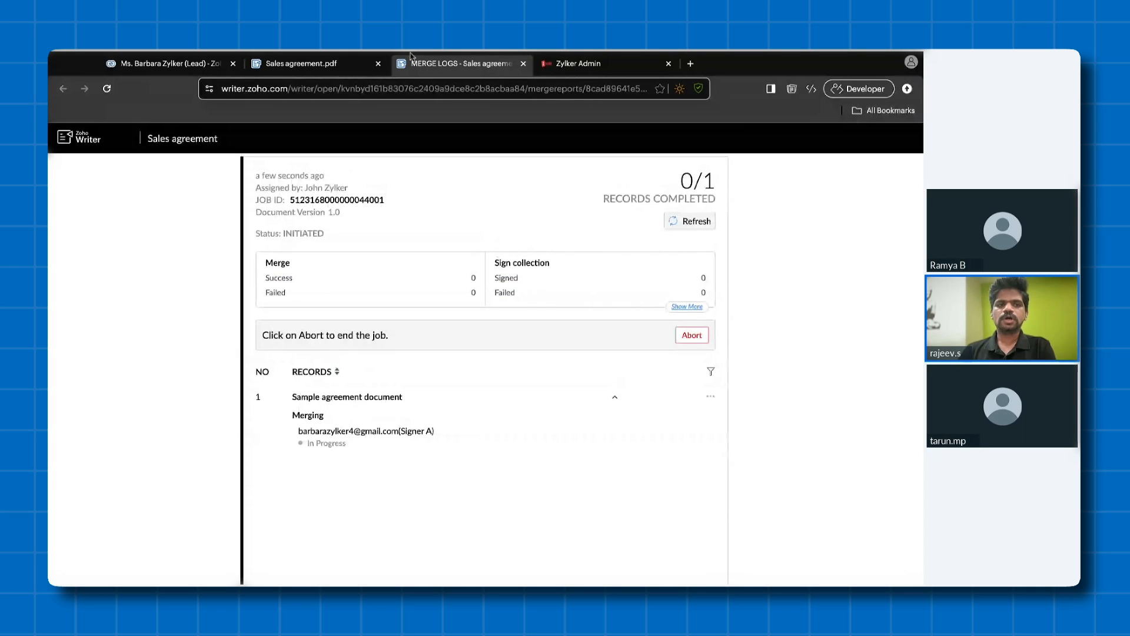
click(378, 63)
click(378, 64)
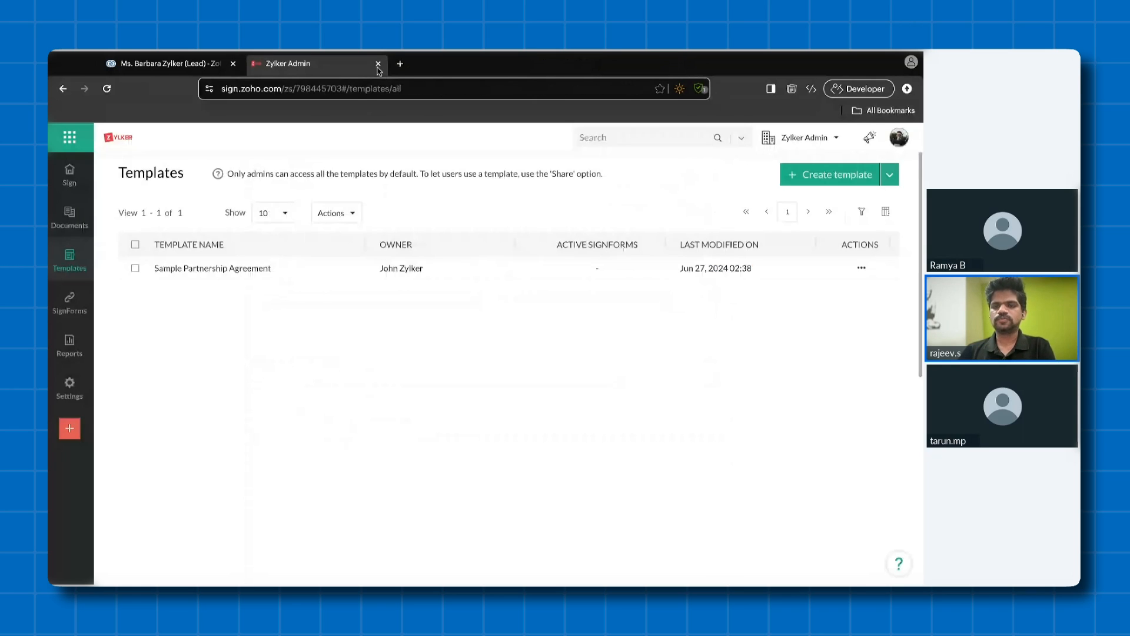
click(378, 63)
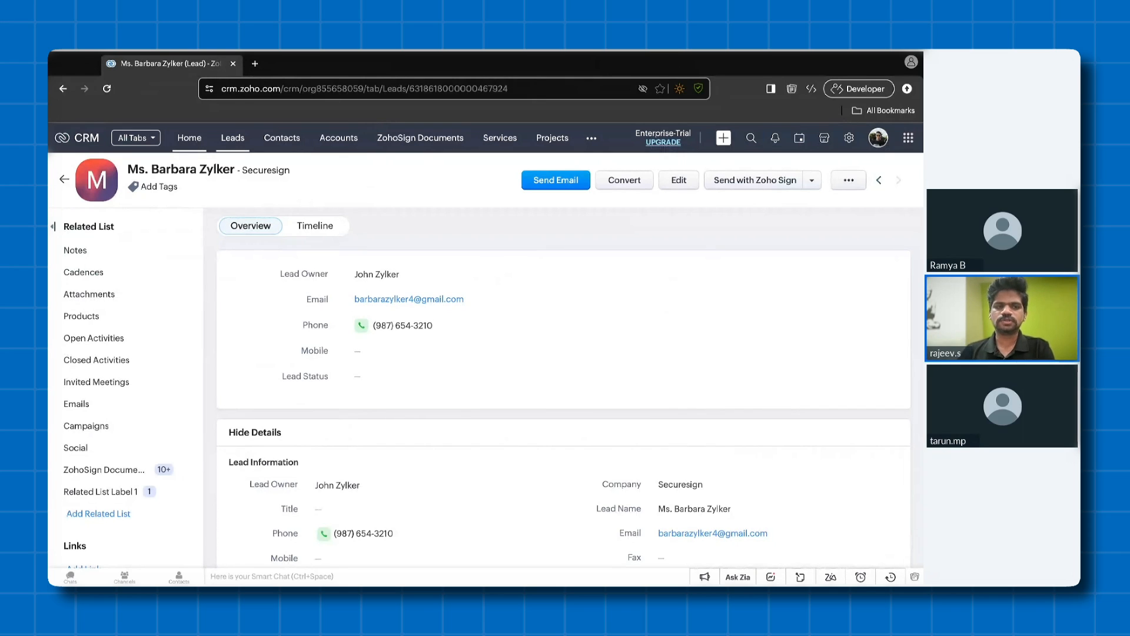
- Go to the CRM home page and open the Contracts custom module
click(201, 140)
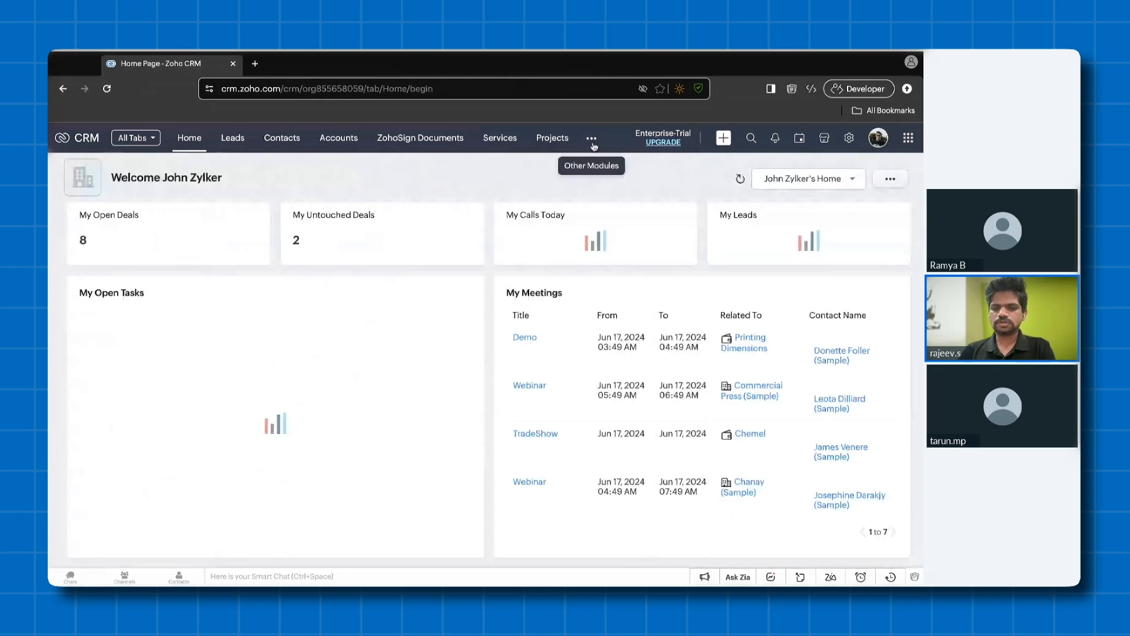
click(592, 141)
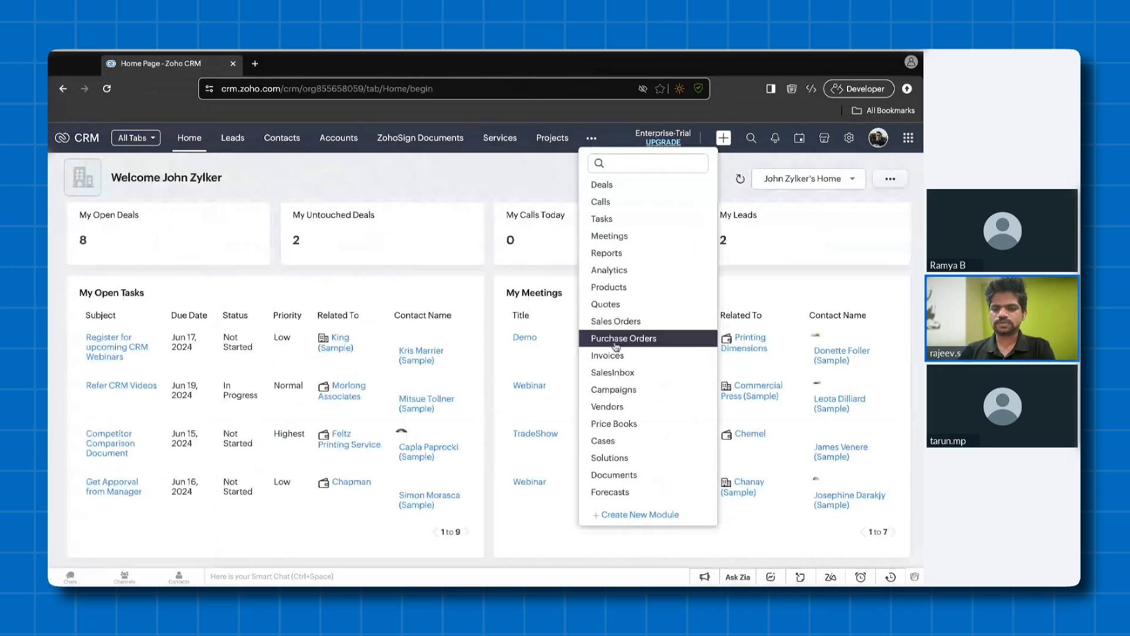
scroll(616, 346, down, 2)
click(631, 498)
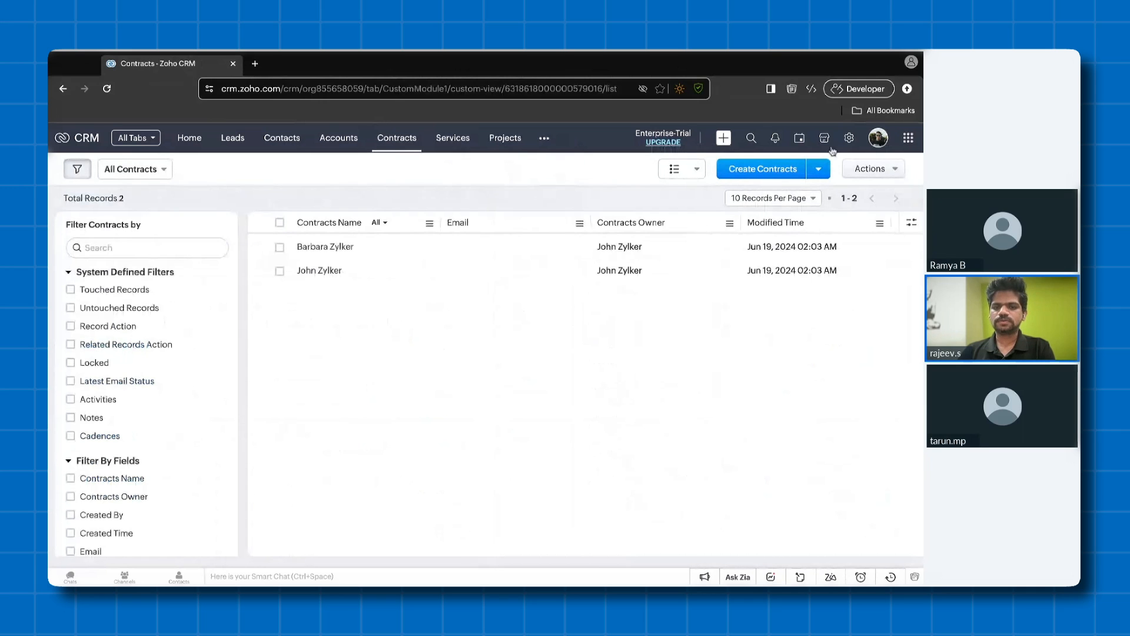
- Open the custom button settings of the Contracts module in the Modules and Fields setup
click(656, 250)
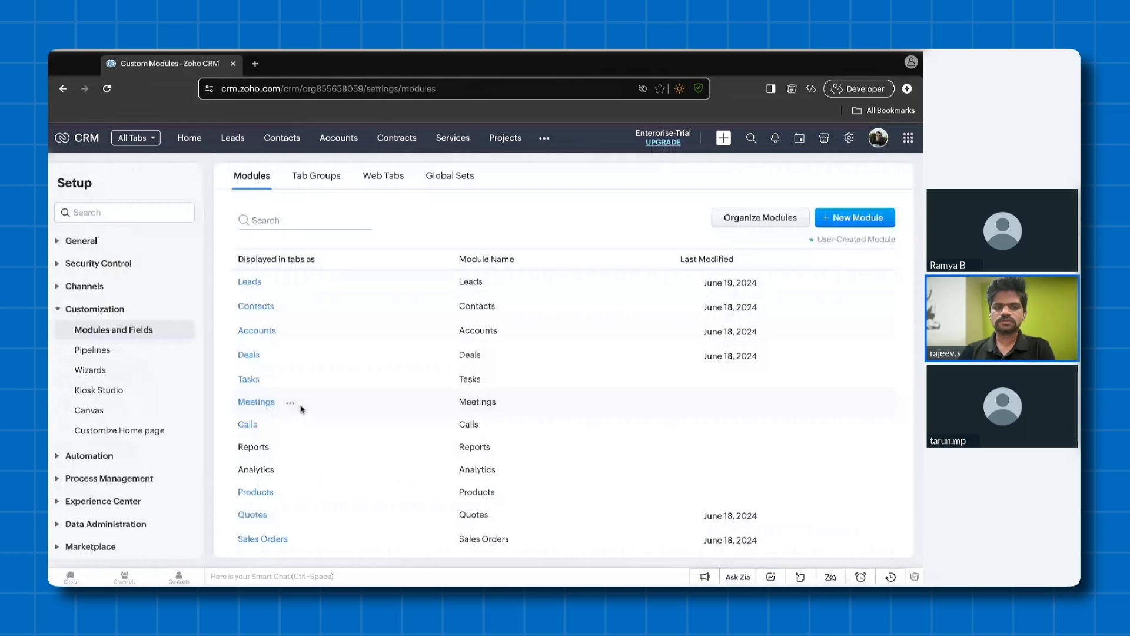
scroll(288, 409, down, 8)
click(268, 409)
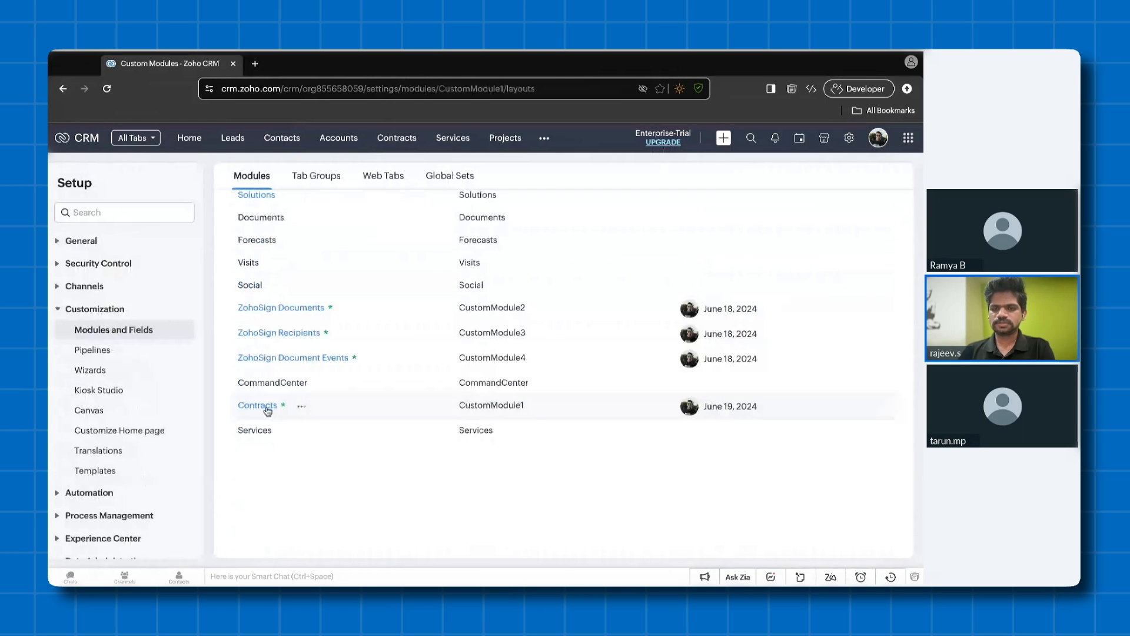
click(671, 217)
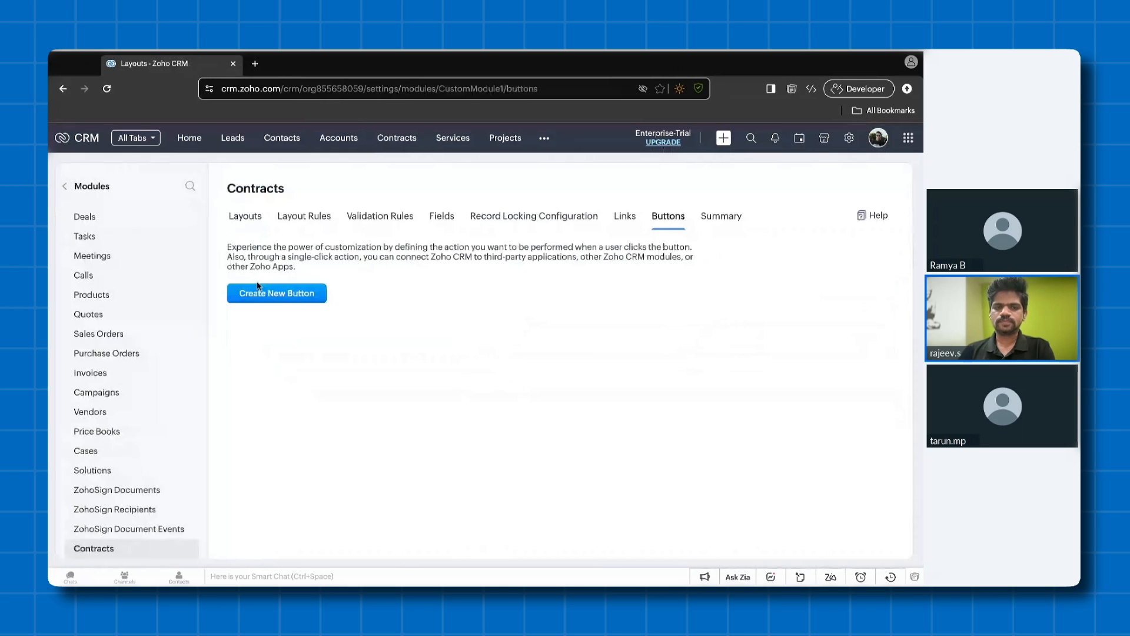
- Create a custom button named "Send with Zoho Sign" placed In Record at the Details position
click(257, 288)
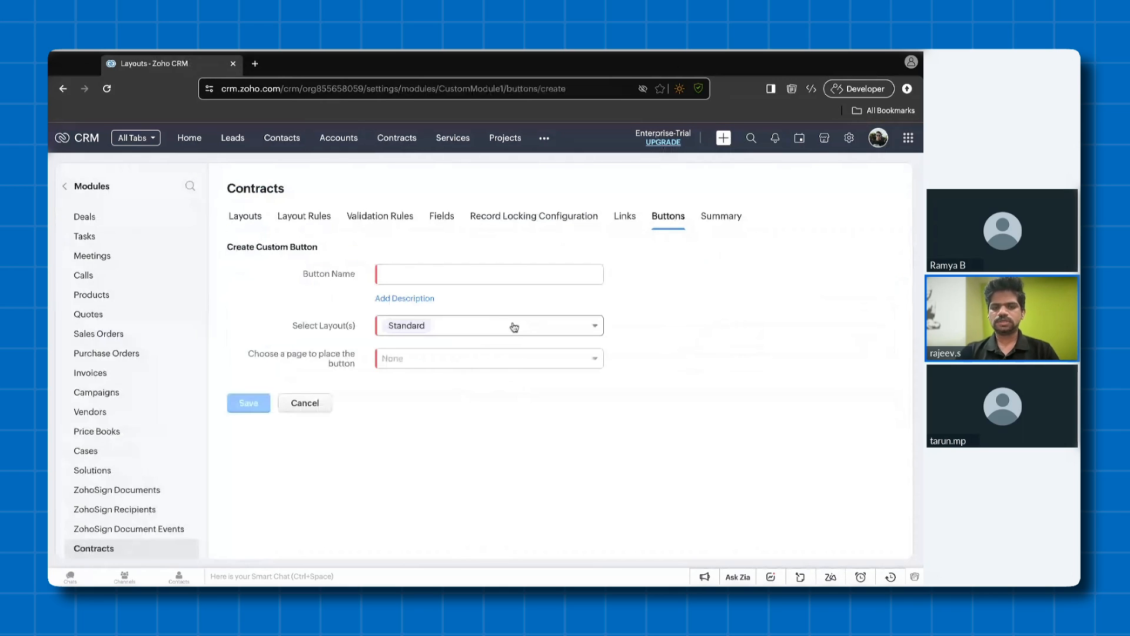
click(473, 280)
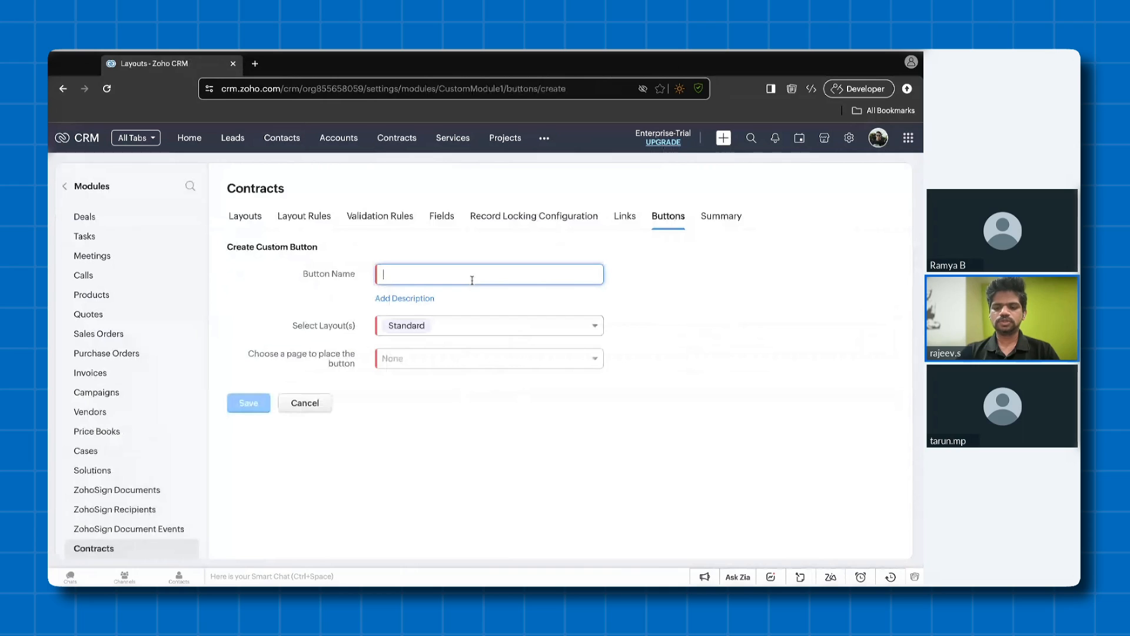
text(Send w)
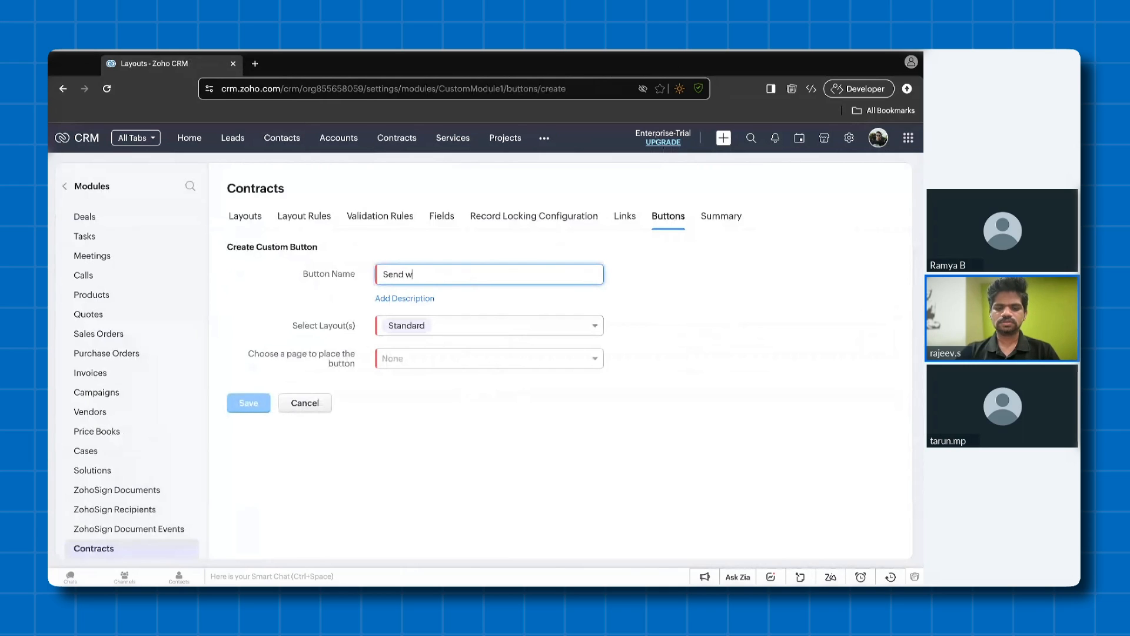
text(ith Zoho Sign)
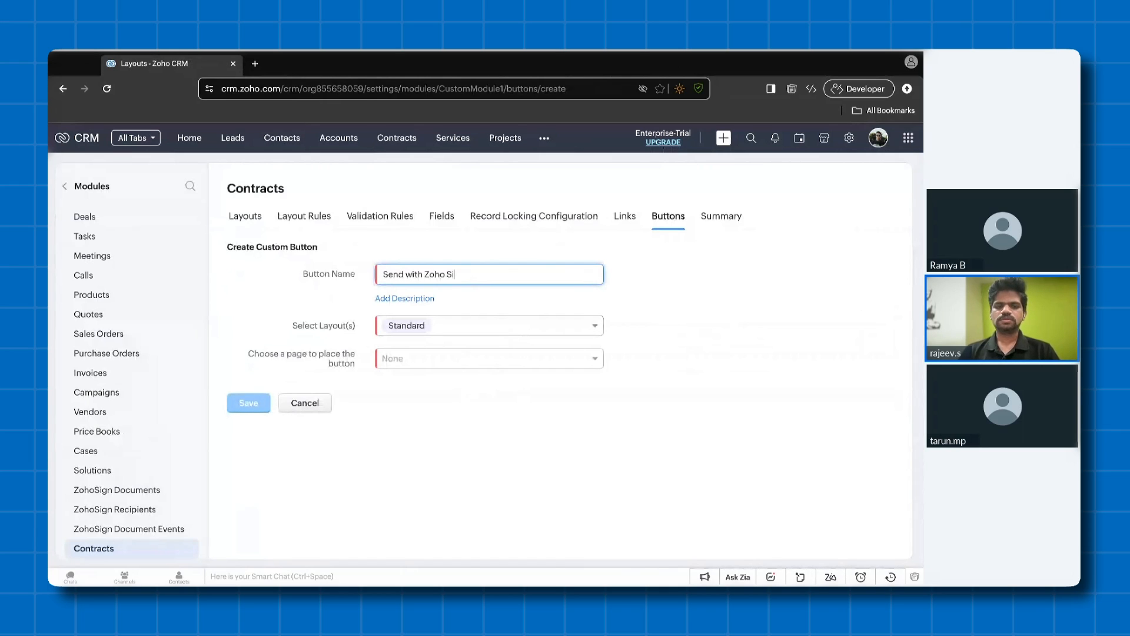
click(481, 361)
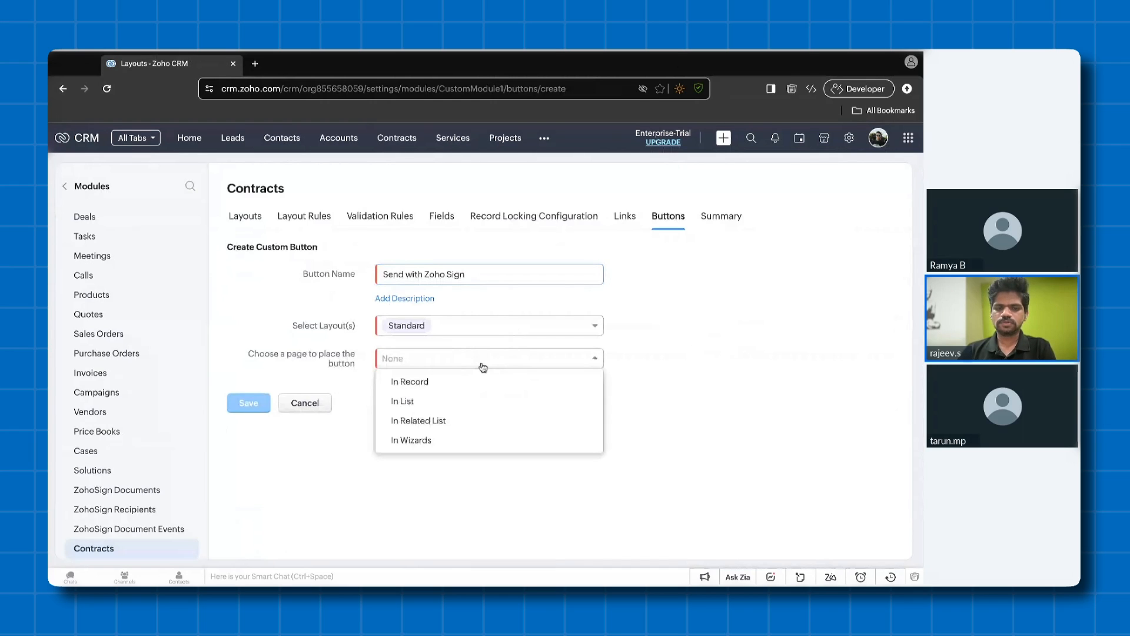
click(410, 381)
click(472, 389)
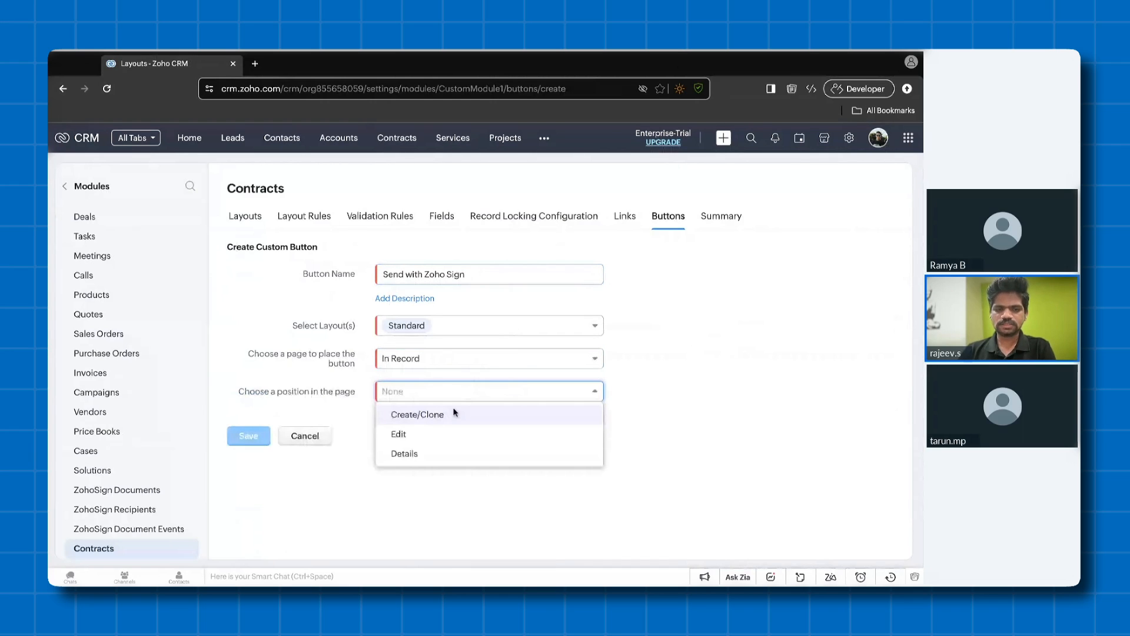
click(405, 453)
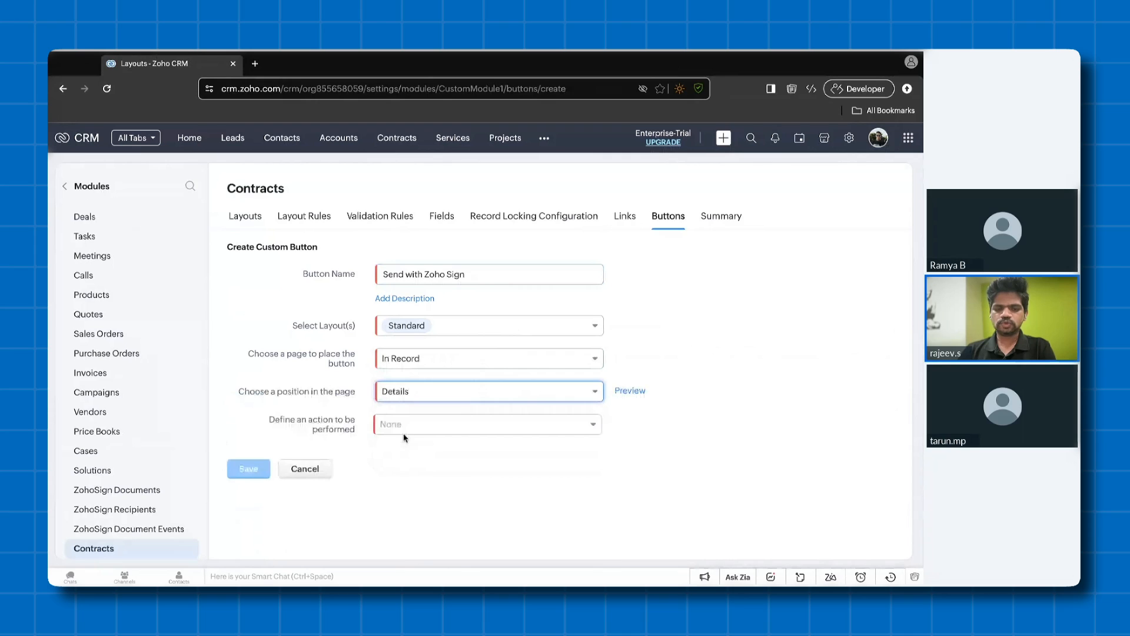
- Set the button's action to Invoke a URL
click(405, 427)
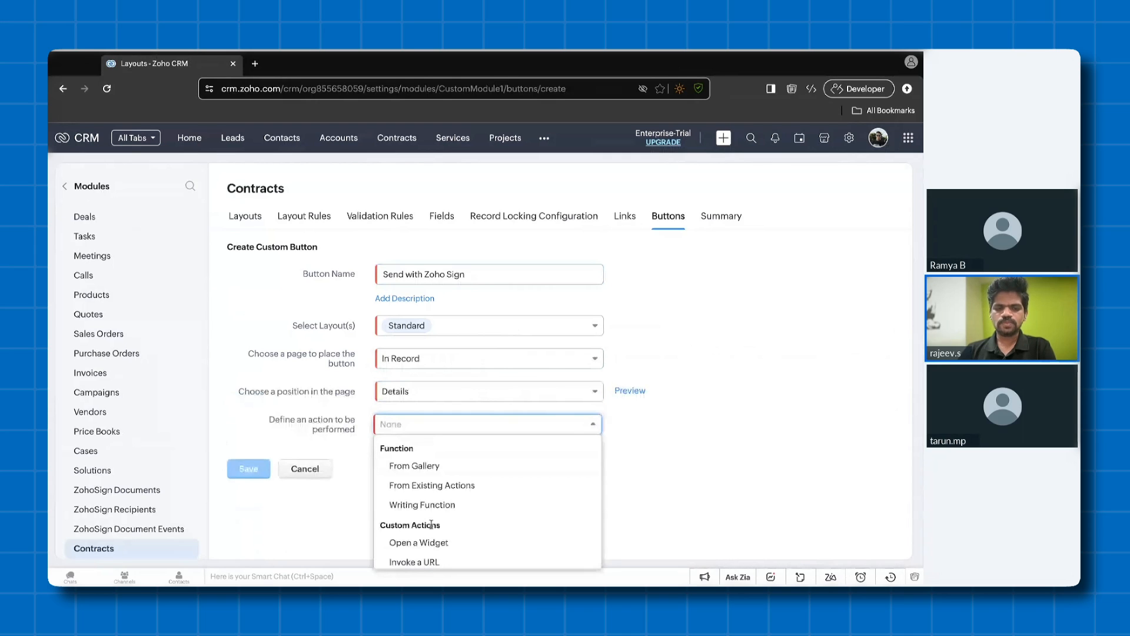
click(421, 563)
scroll(372, 490, down, 2)
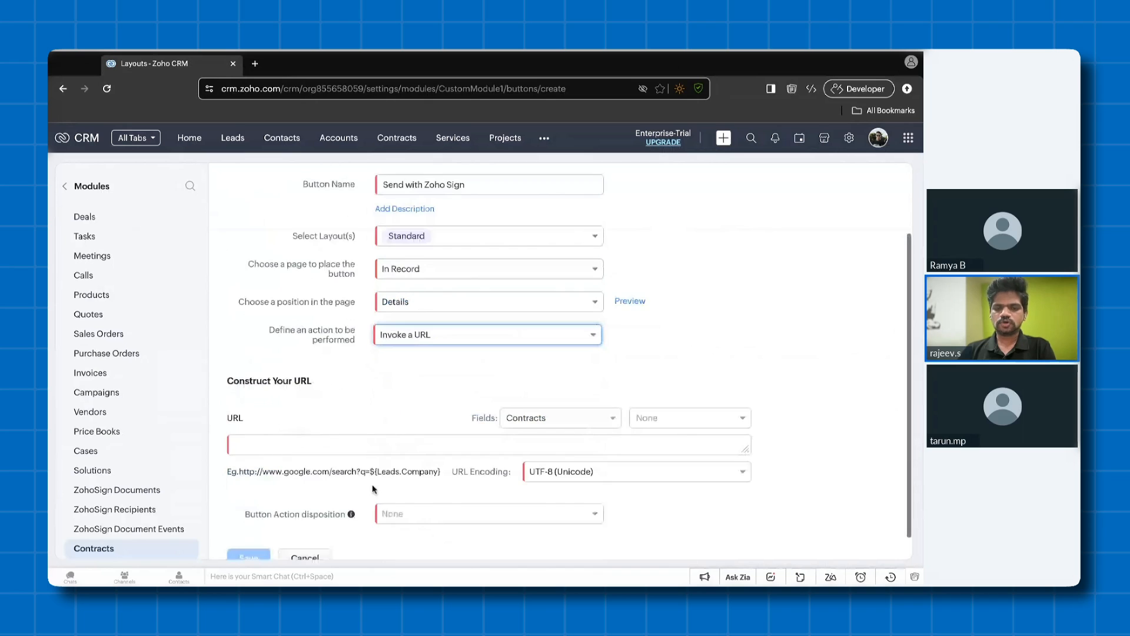
- Copy the createZohoSignDocument URL format from the help article on custom modules into the button's URL field
click(264, 445)
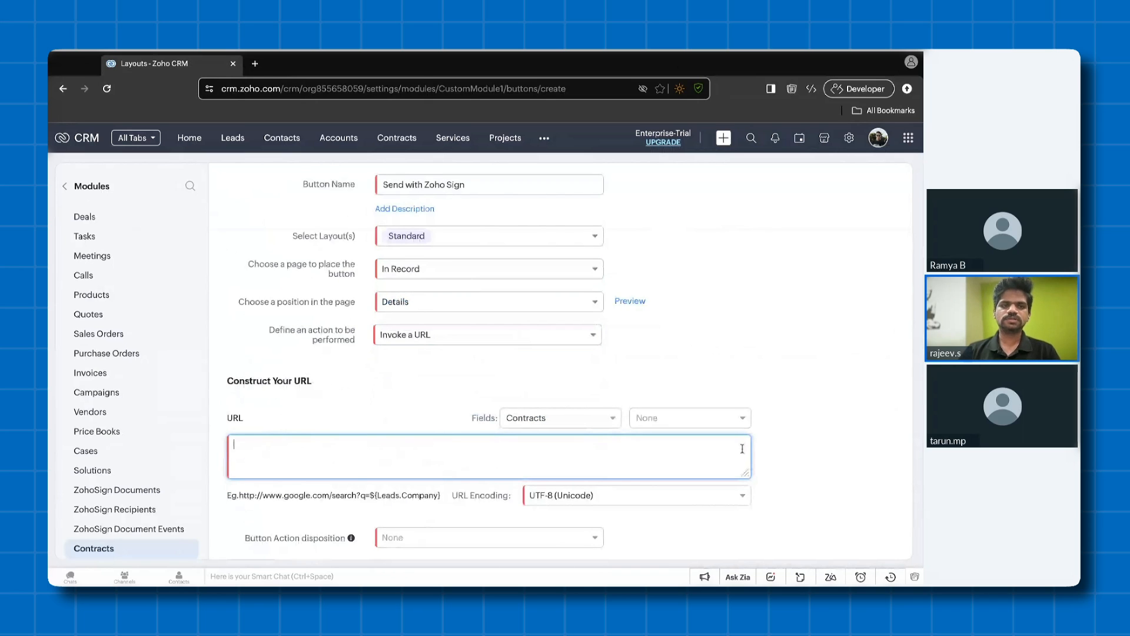
click(255, 65)
key(super+v)
key(Return)
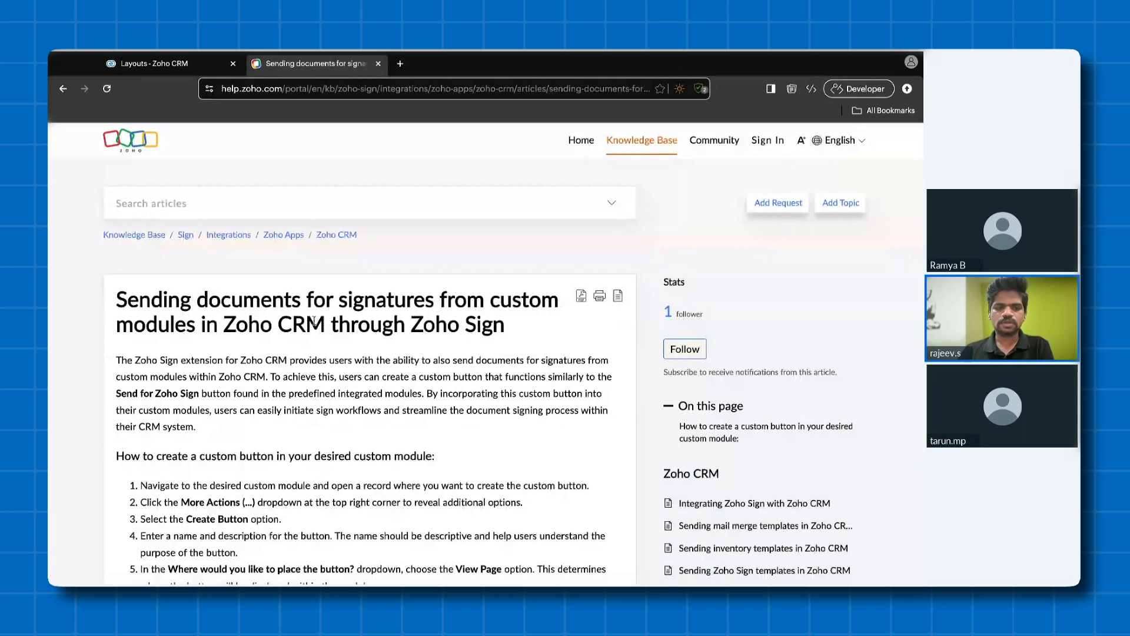
scroll(314, 321, down, 5)
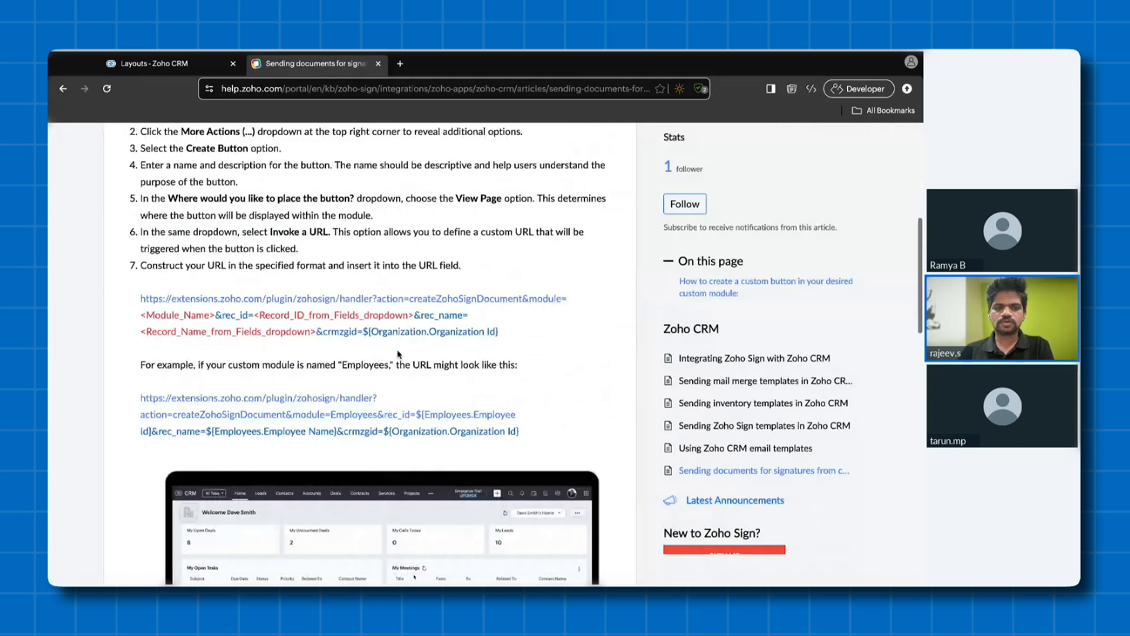
drag(516, 335, 140, 299)
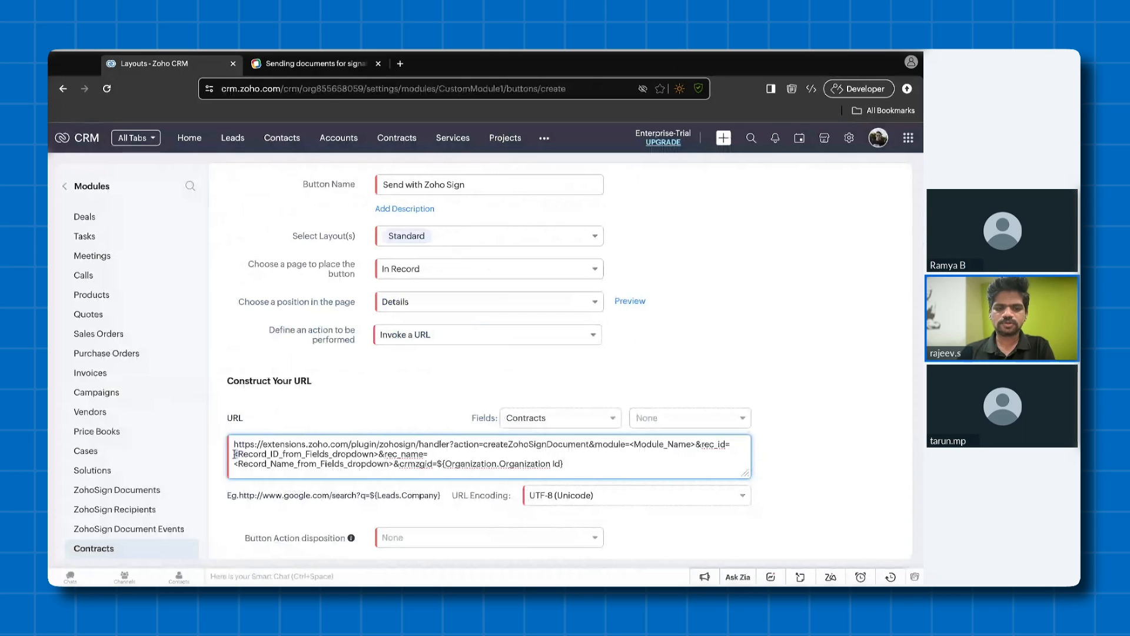
- Replace the <Record_ID_from_Fields_dropdown> placeholder in the URL with the Contracts Id field
drag(234, 453, 378, 454)
key(BackSpace)
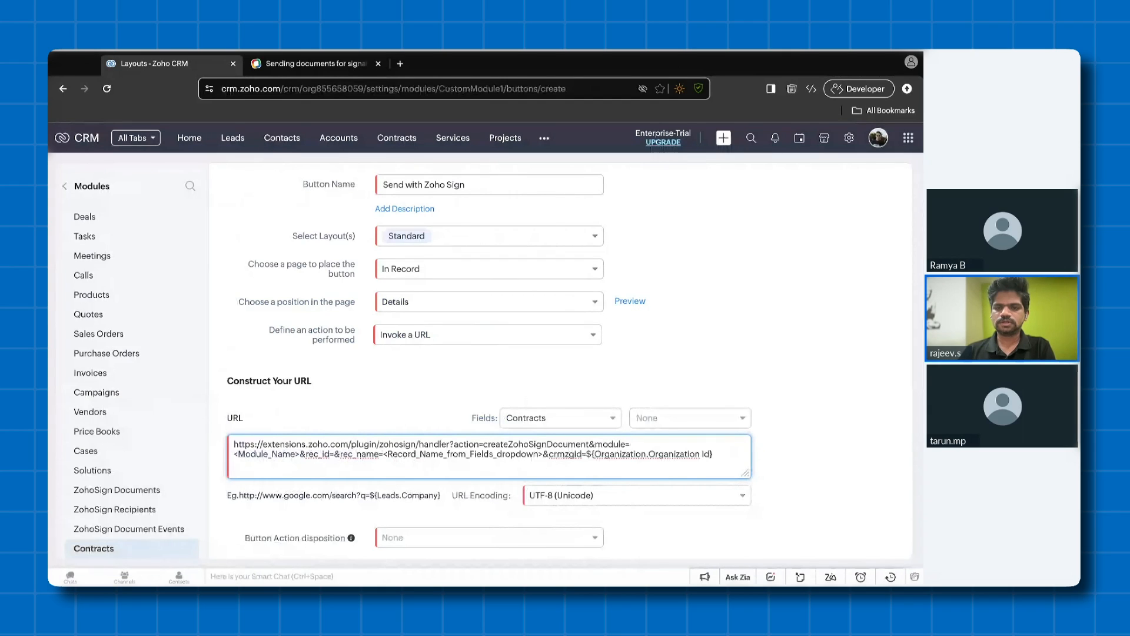
click(699, 419)
click(705, 308)
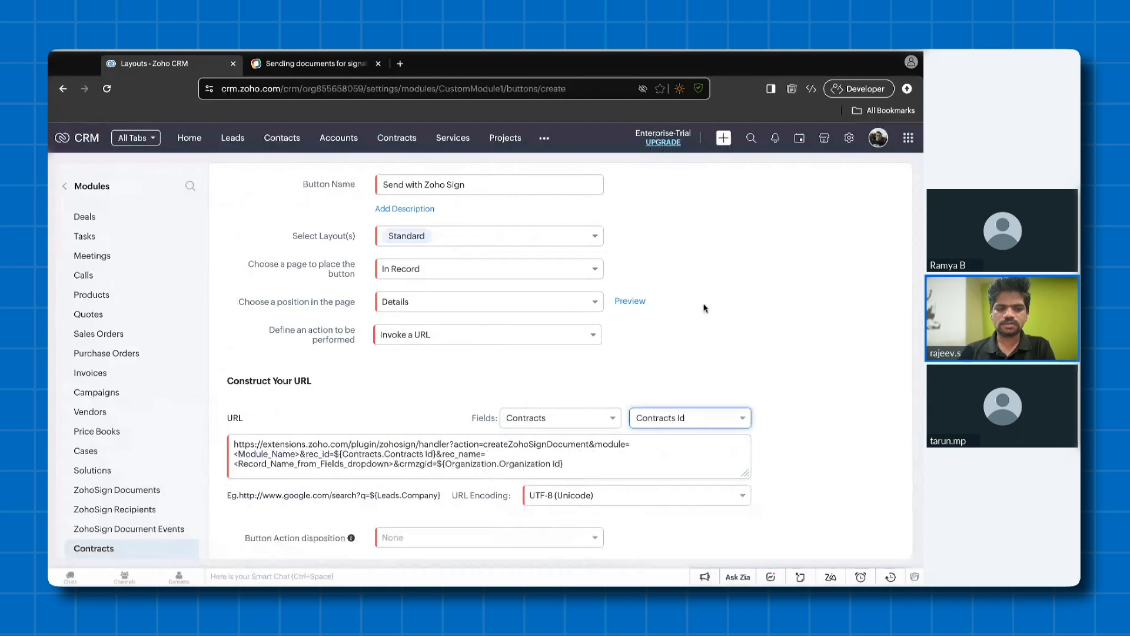
- Replace the <Record_Name_from_Fields_dropdown> placeholder in the button URL with the Contracts Name field
drag(282, 464, 236, 464)
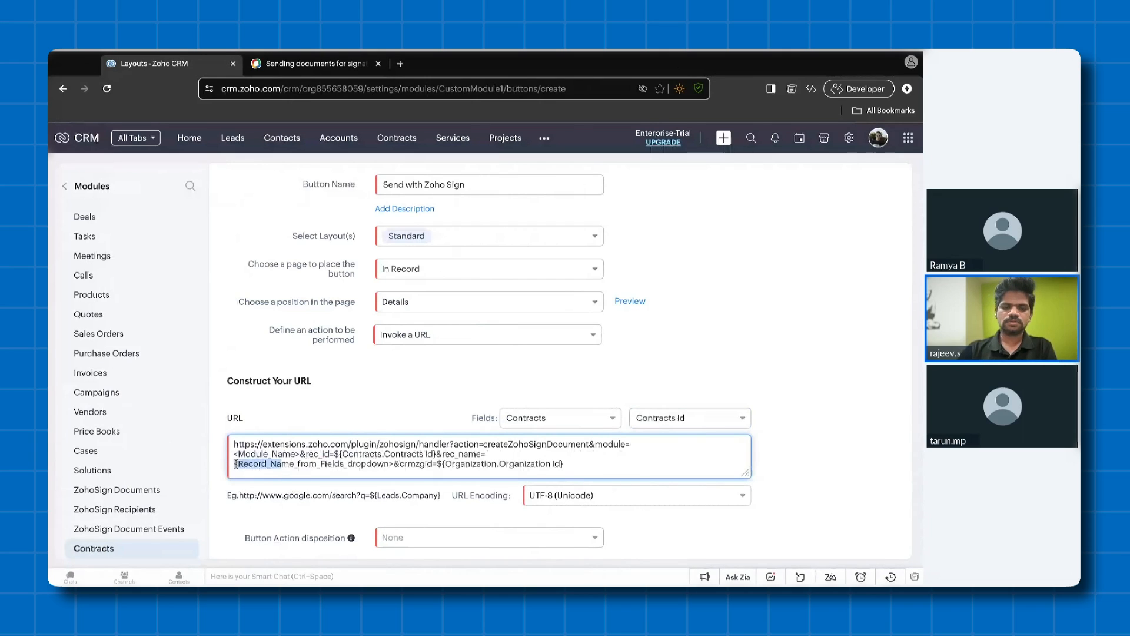
key(shift+Right)
key(shift+Right)
key(shift+Right)
key(shift+Right)
key(shift+Right)
key(shift+Right)
key(shift+Right)
key(shift+Right)
key(shift+Right)
key(shift+Right)
key(shift+Right)
key(shift+Right)
key(shift+Right)
key(shift+Right)
key(shift+Right)
key(shift+Right)
key(shift+Right)
key(shift+Right)
key(shift+Right)
key(shift+Right)
key(BackSpace)
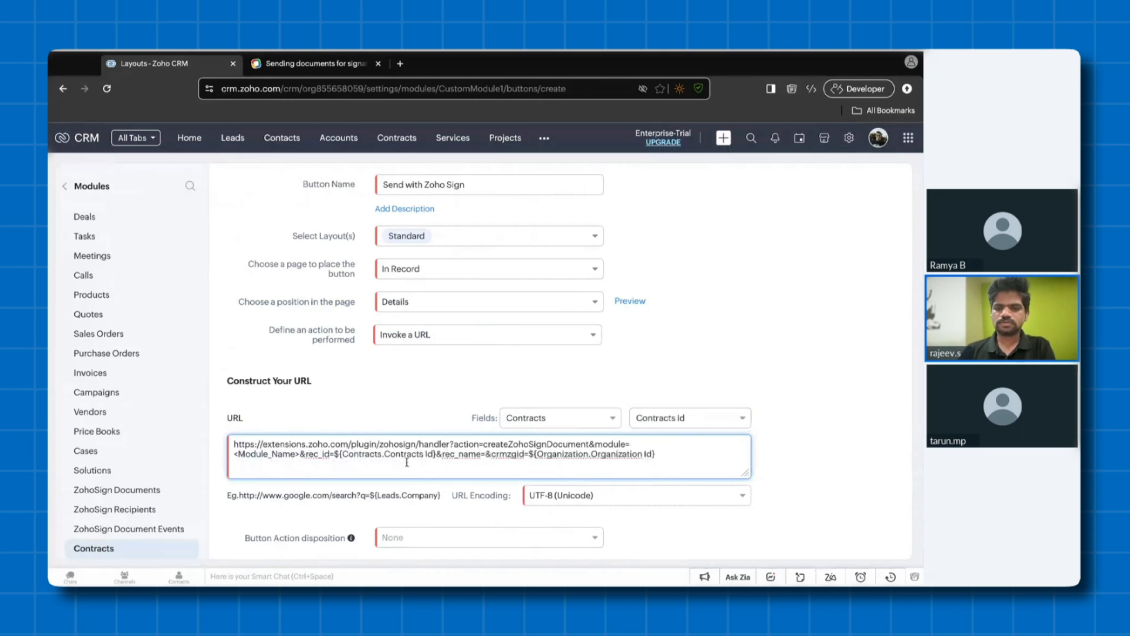
click(688, 417)
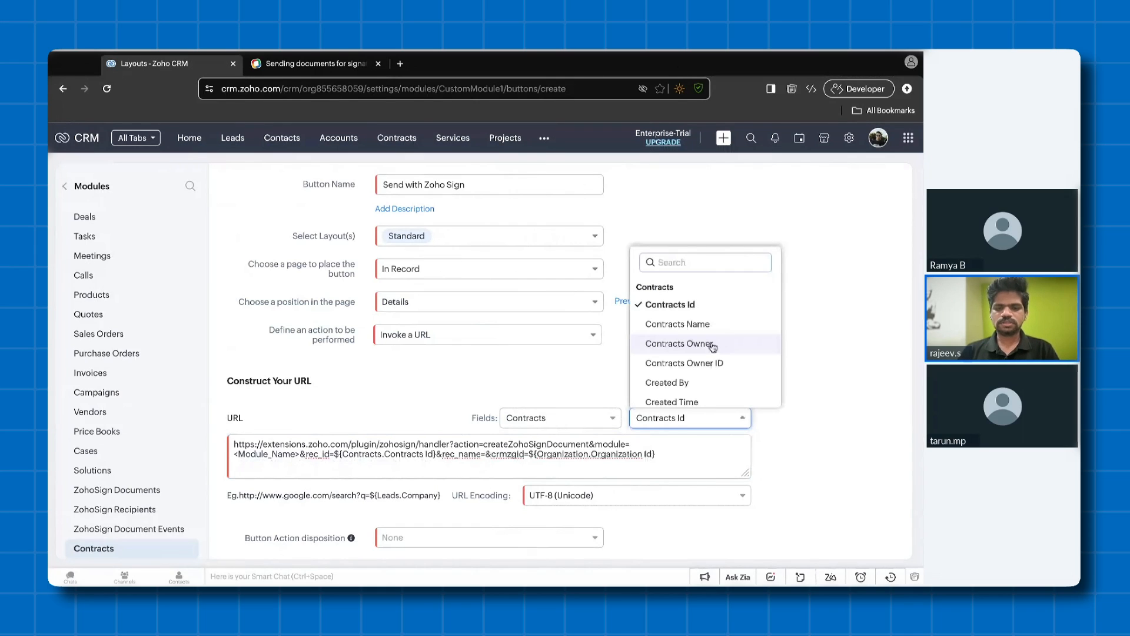
click(712, 323)
- Replace the <Module_Name> placeholder in the button URL with the module name Contracts
double_click(514, 454)
key(ctrl+c)
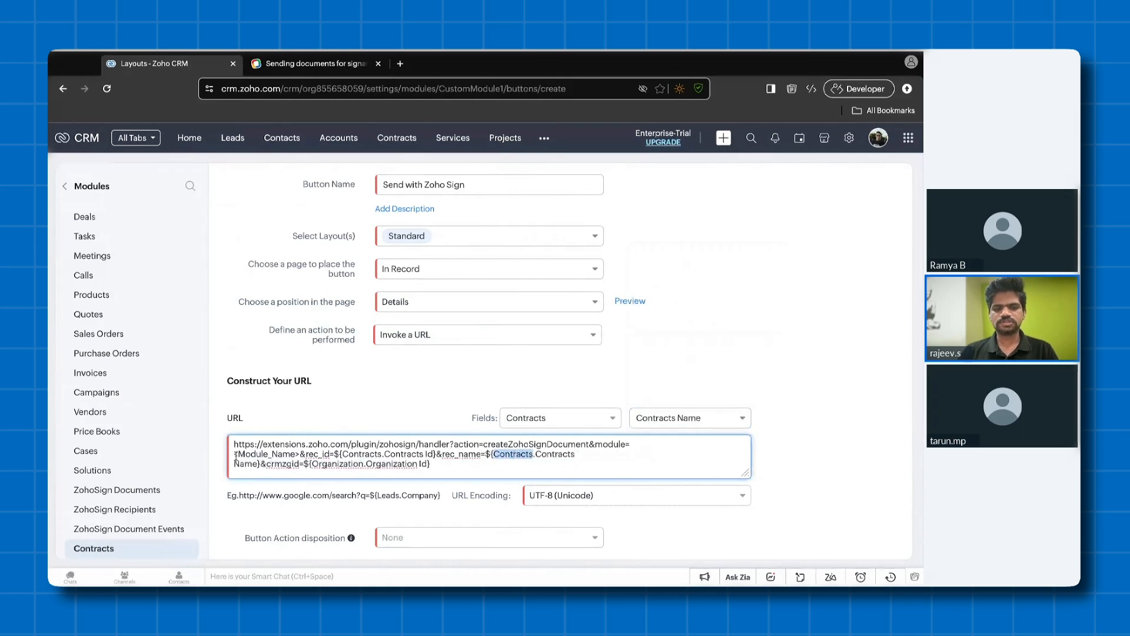
drag(235, 454, 300, 455)
key(ctrl+v)
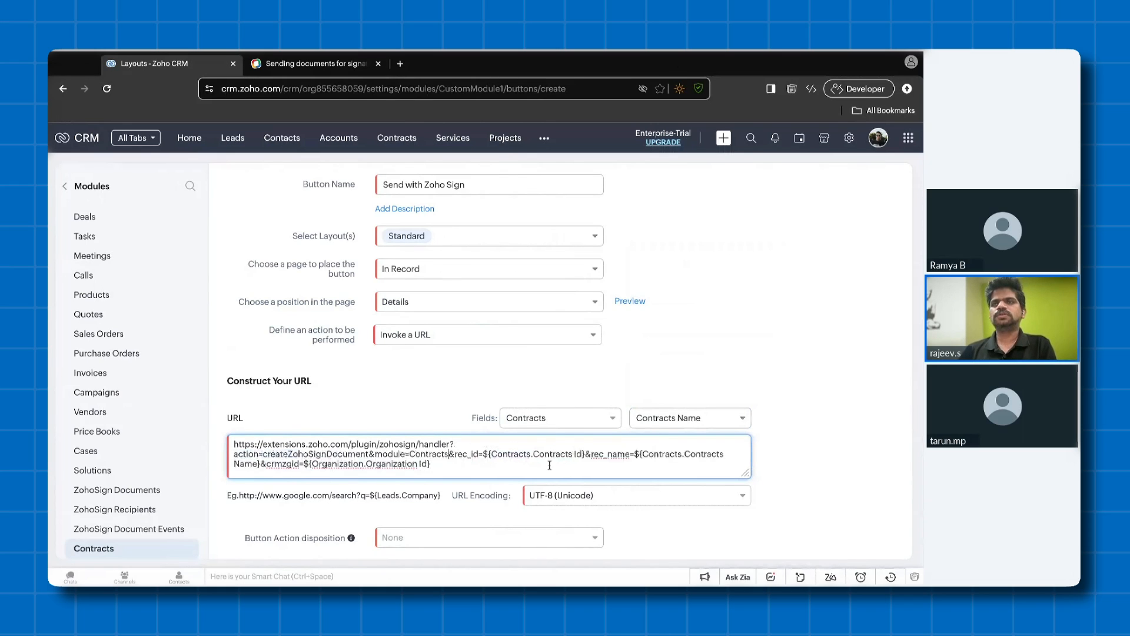
- Set the button's action disposition to New Tab, give the Administrator profile access, and save the button
scroll(548, 471, down, 1)
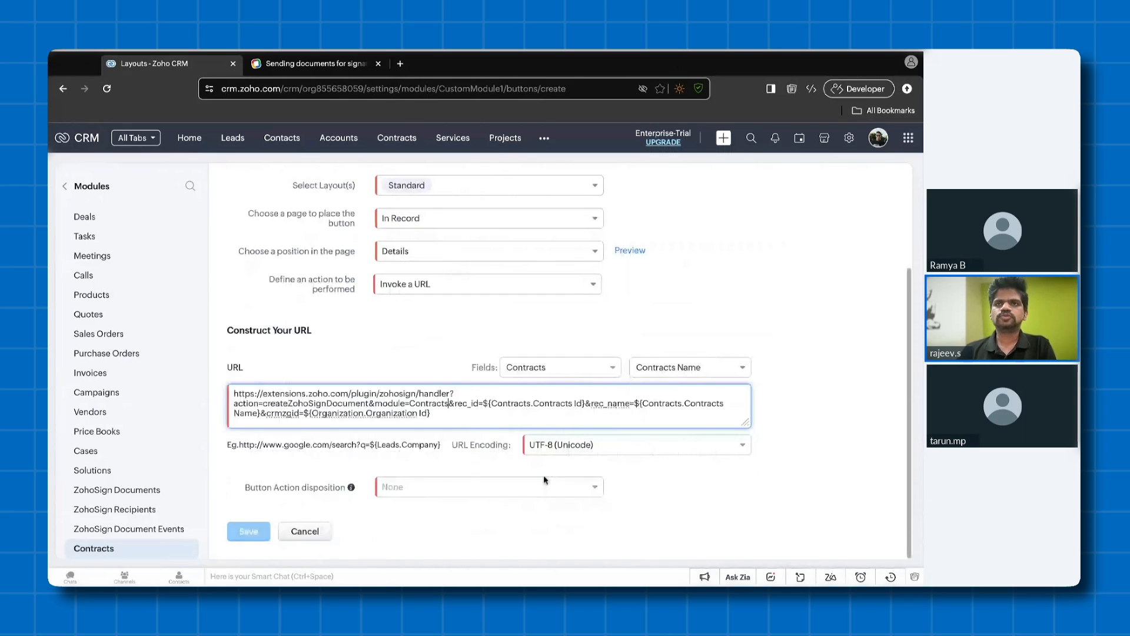
click(544, 478)
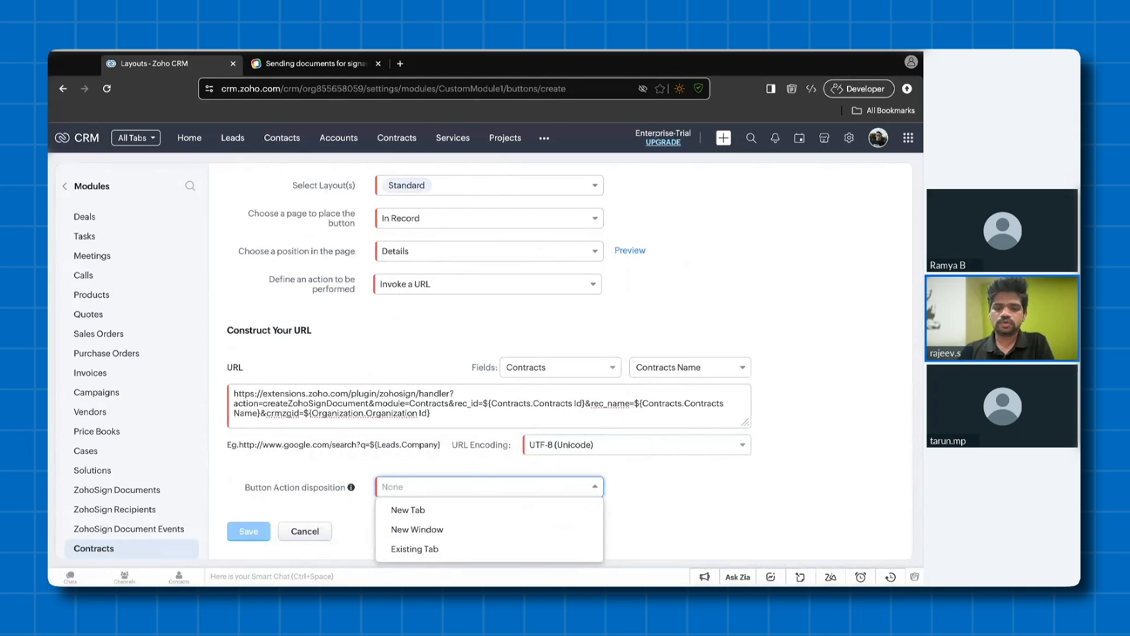
click(527, 511)
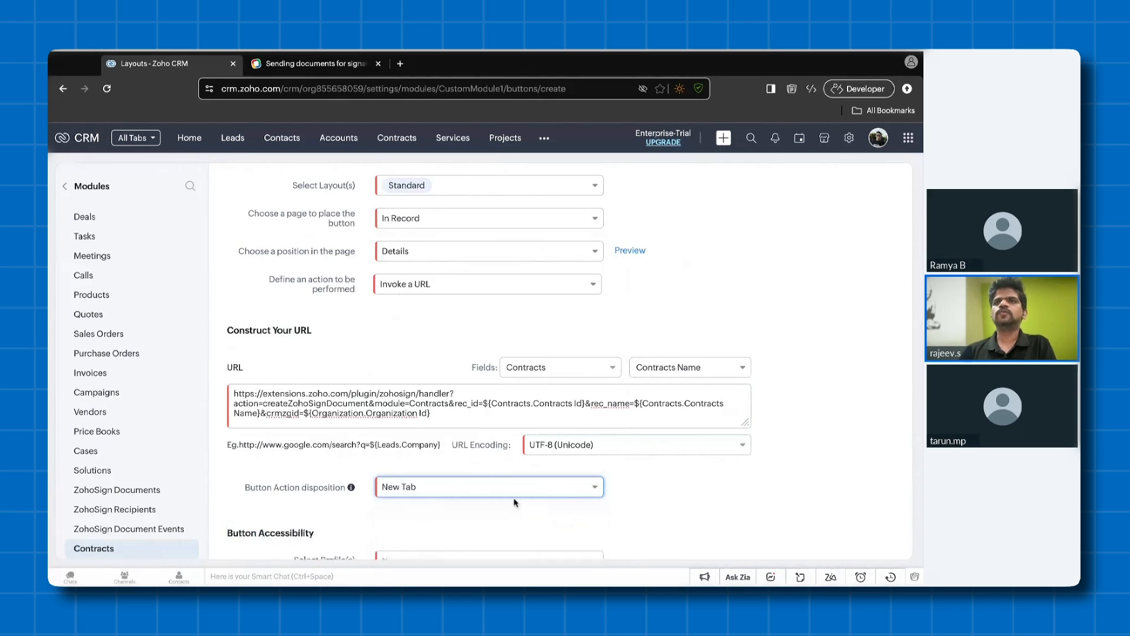
scroll(514, 502, down, 2)
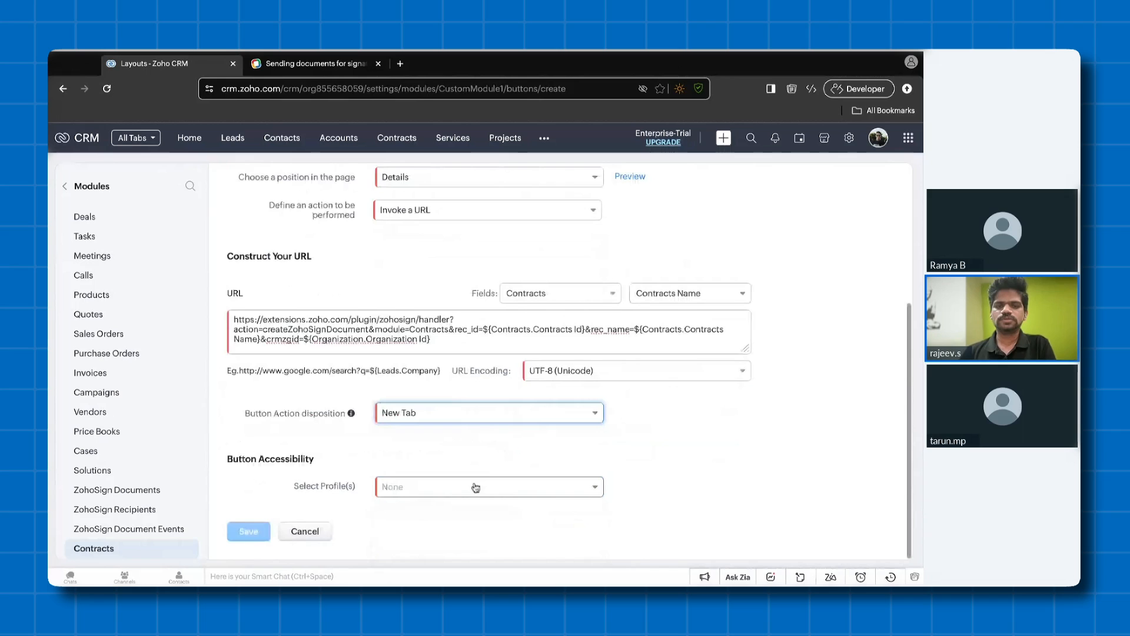
click(476, 488)
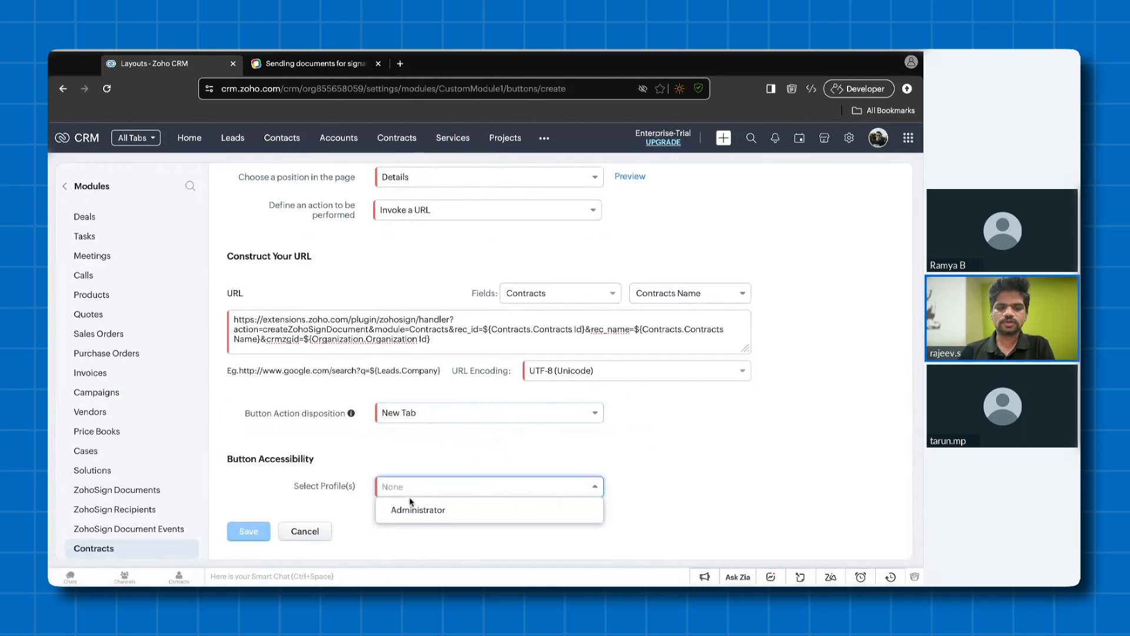
click(426, 510)
click(248, 531)
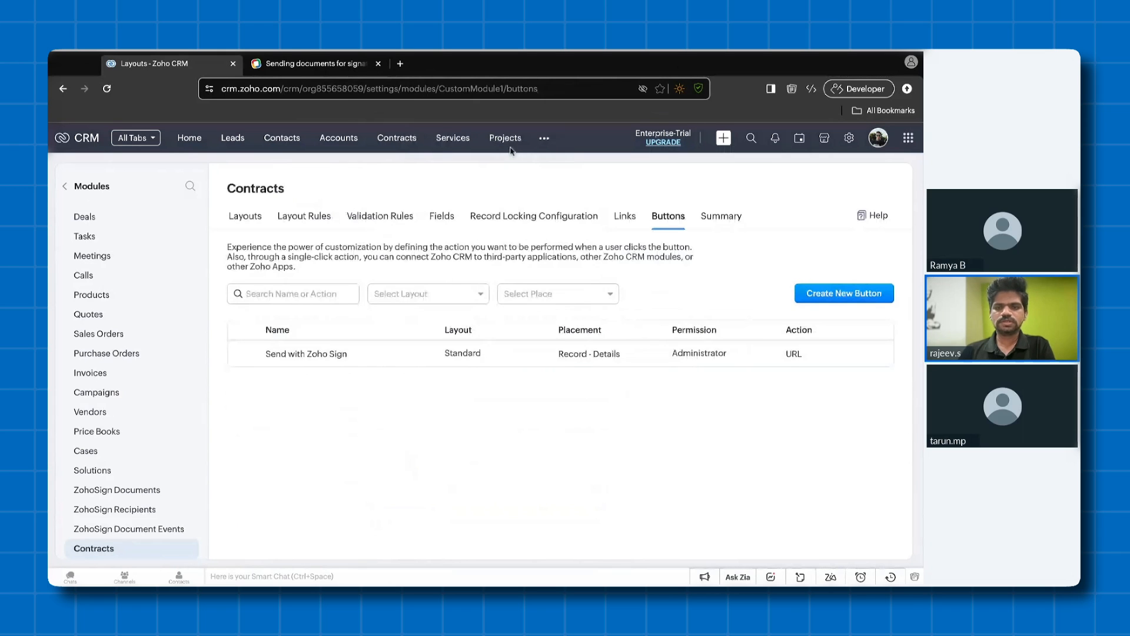
- Open the record in the Contracts module and launch Send with Zoho Sign from it
click(396, 137)
click(318, 272)
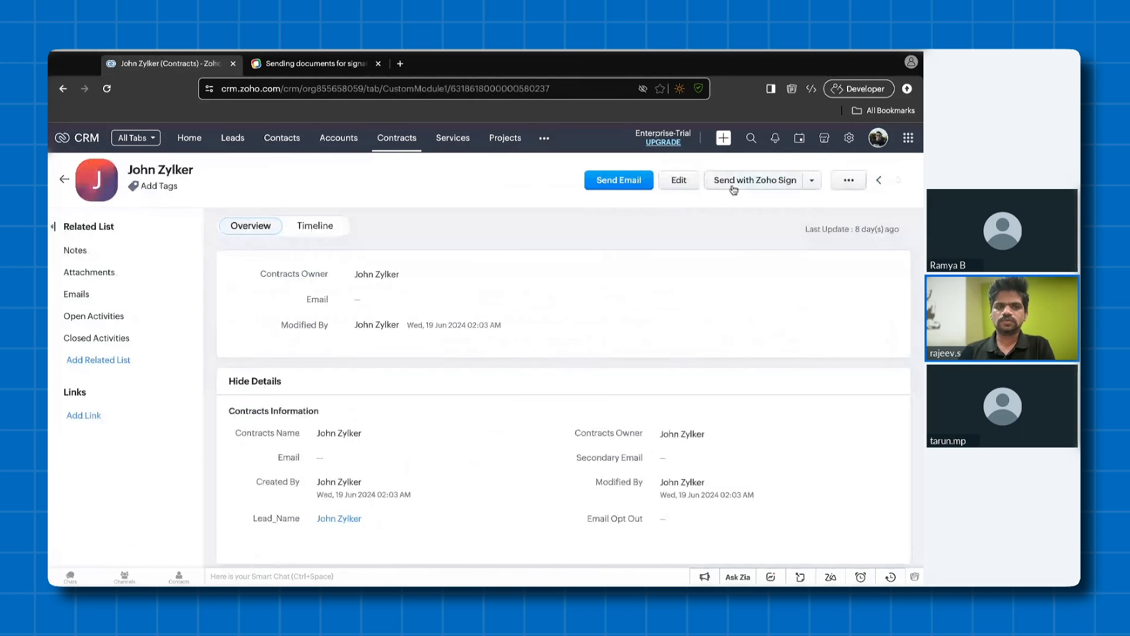
click(755, 180)
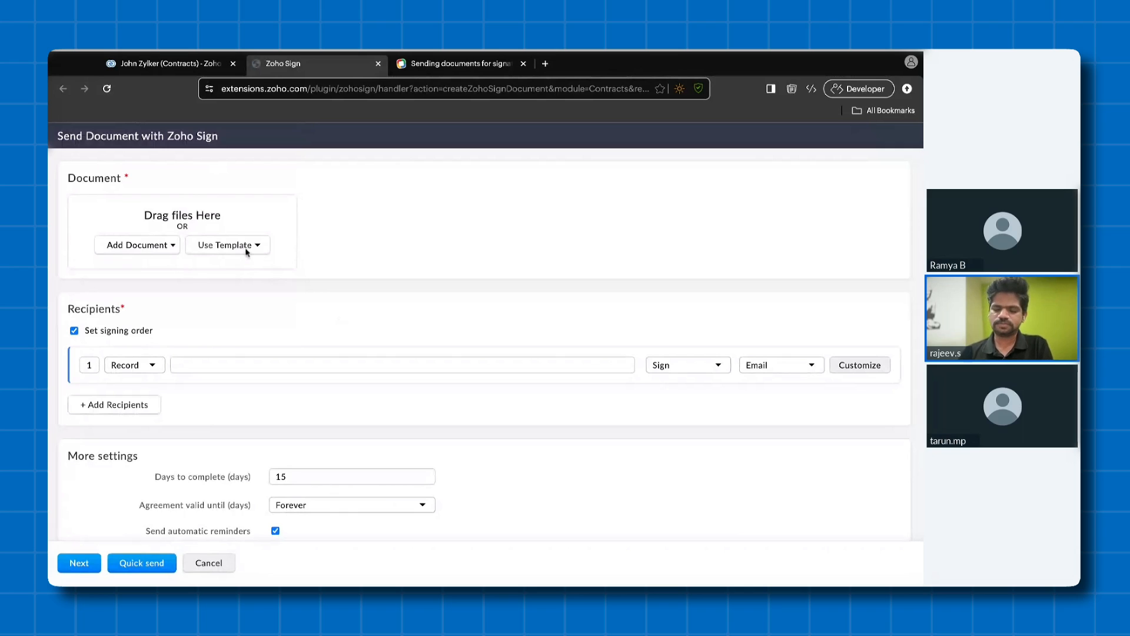
- Review the sources for adding a document and check which mail merge templates are available for the Contracts record
click(167, 246)
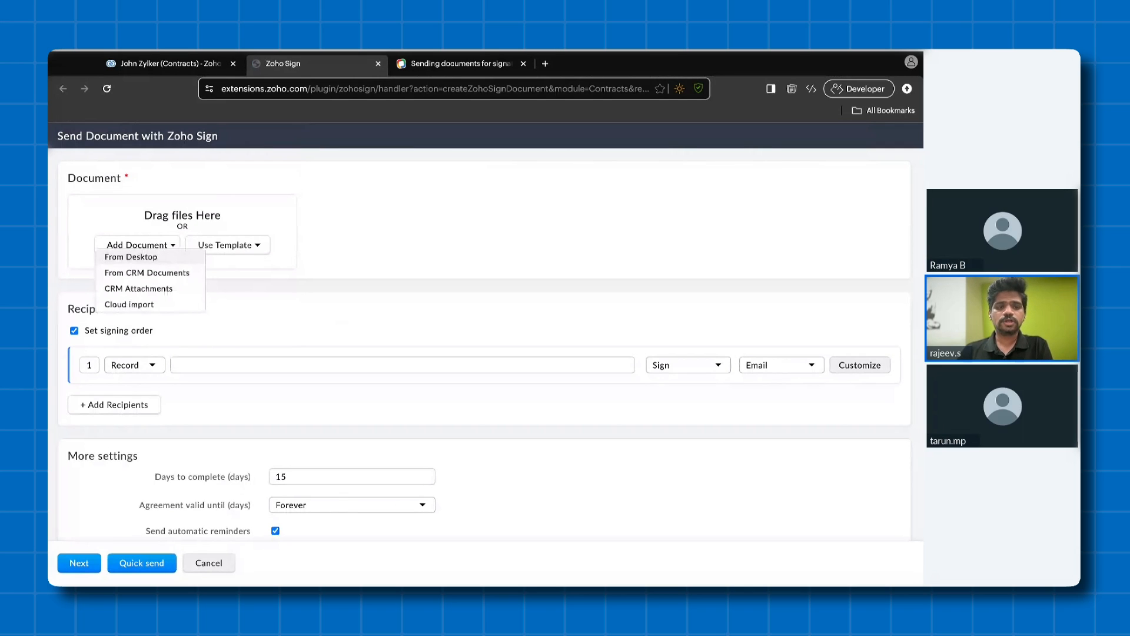
click(252, 247)
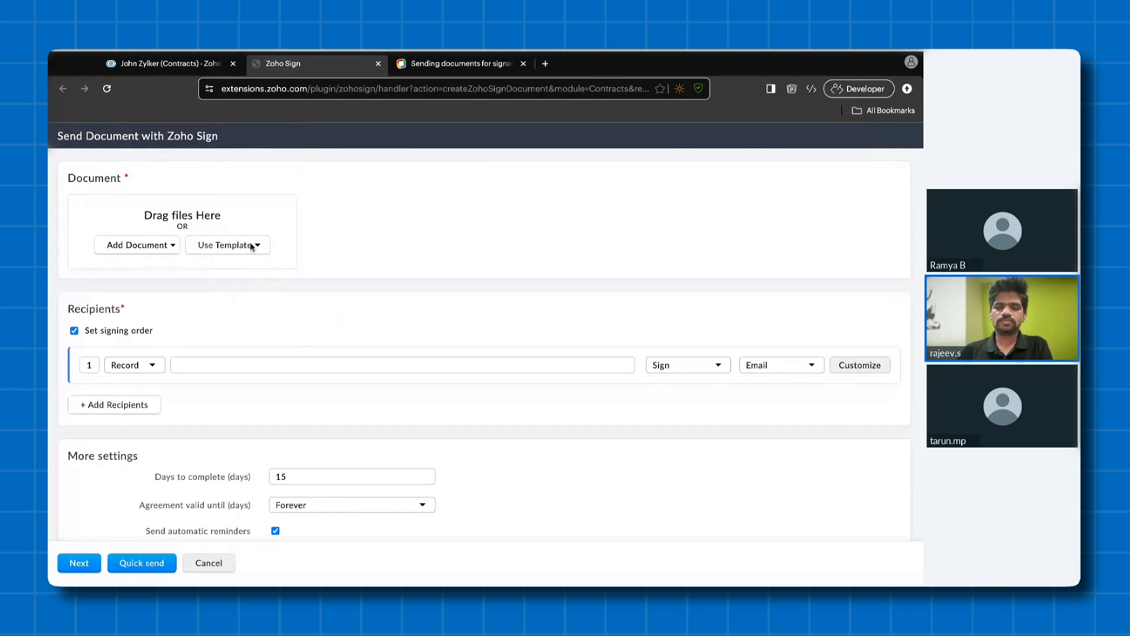
click(252, 247)
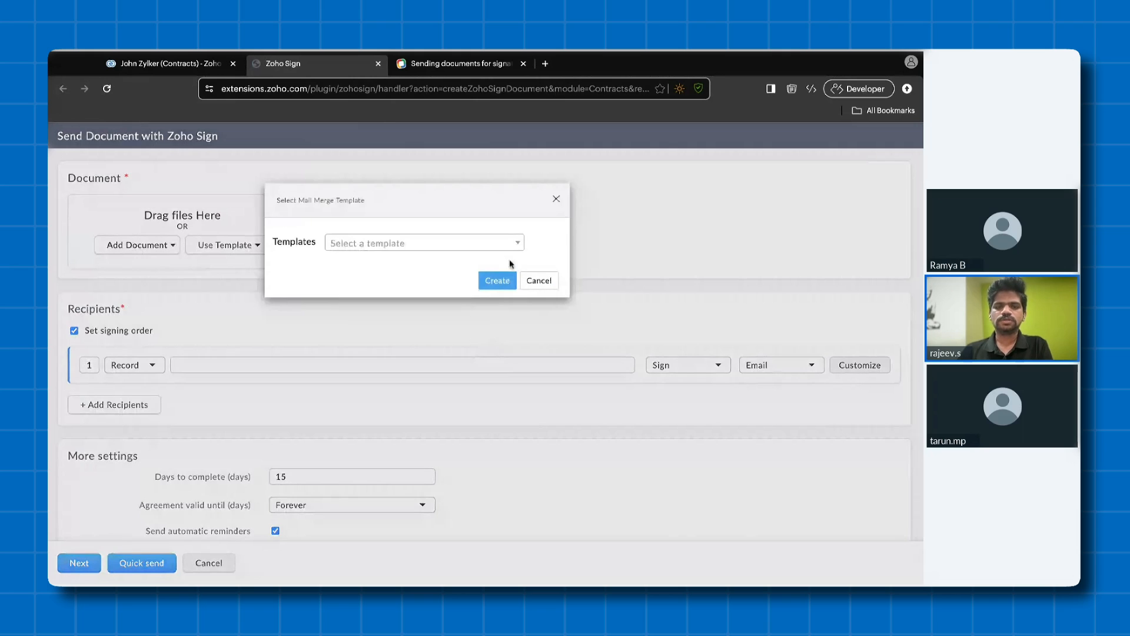
click(501, 243)
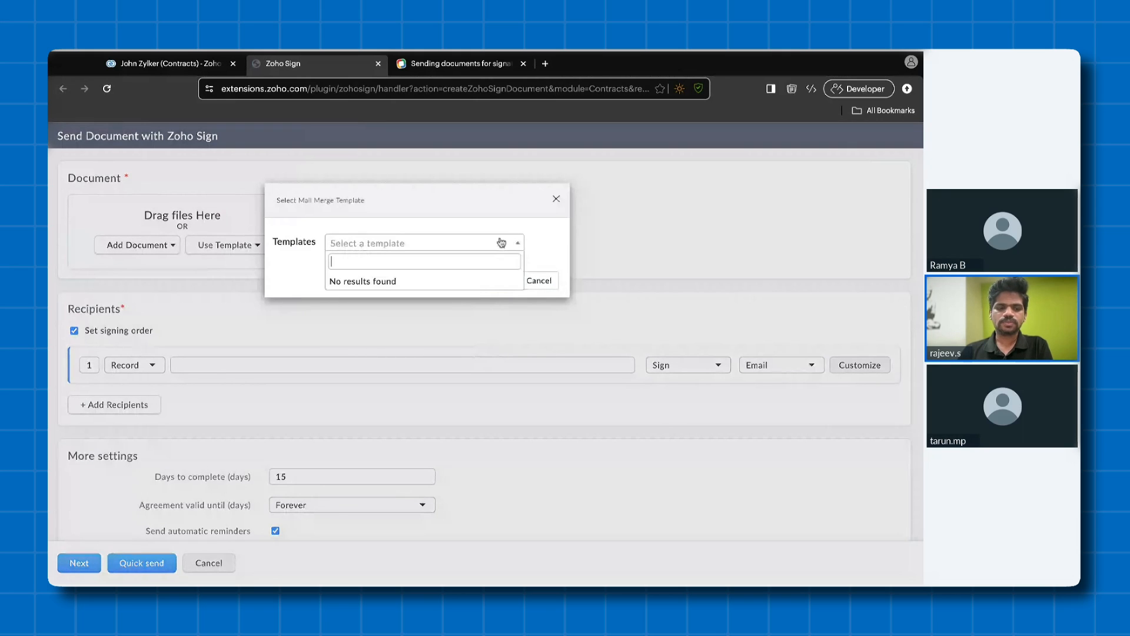
click(539, 281)
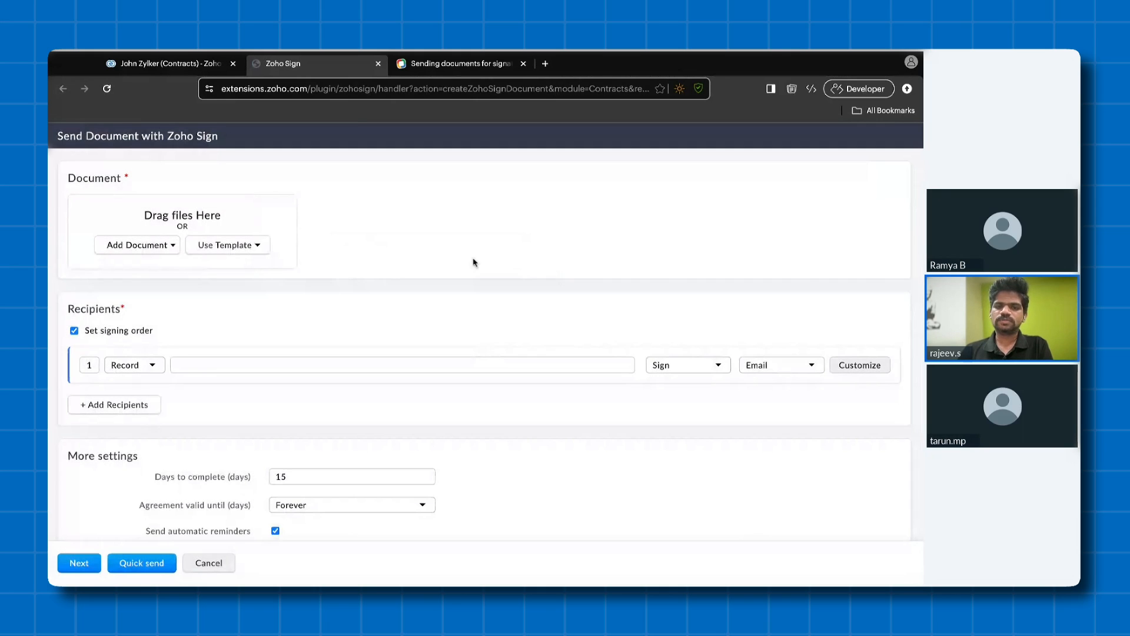
click(259, 246)
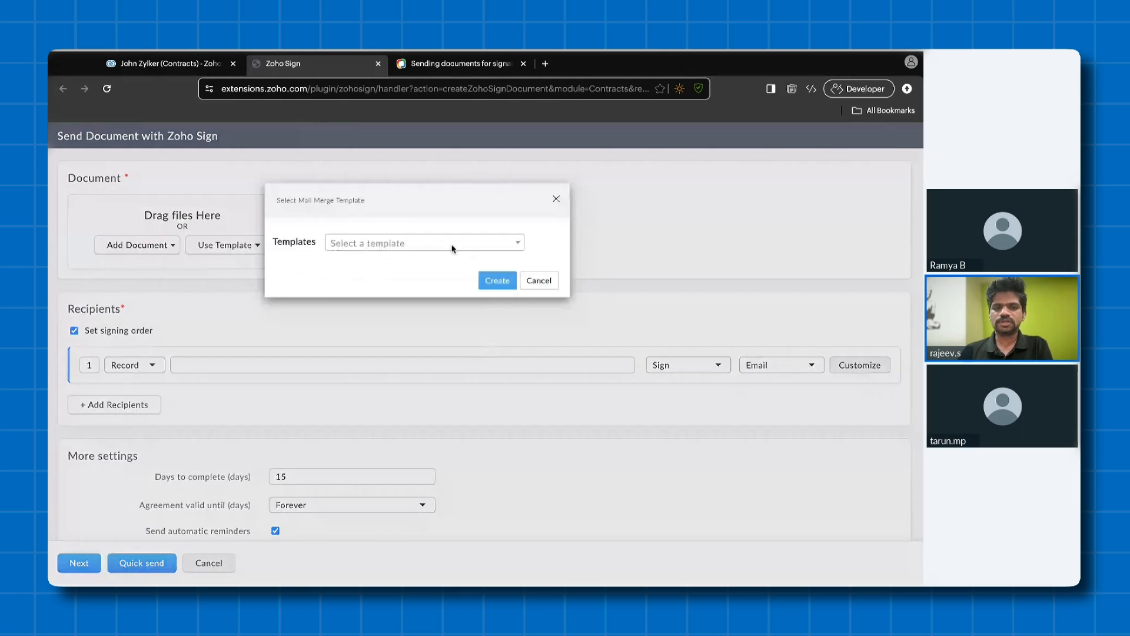
click(454, 244)
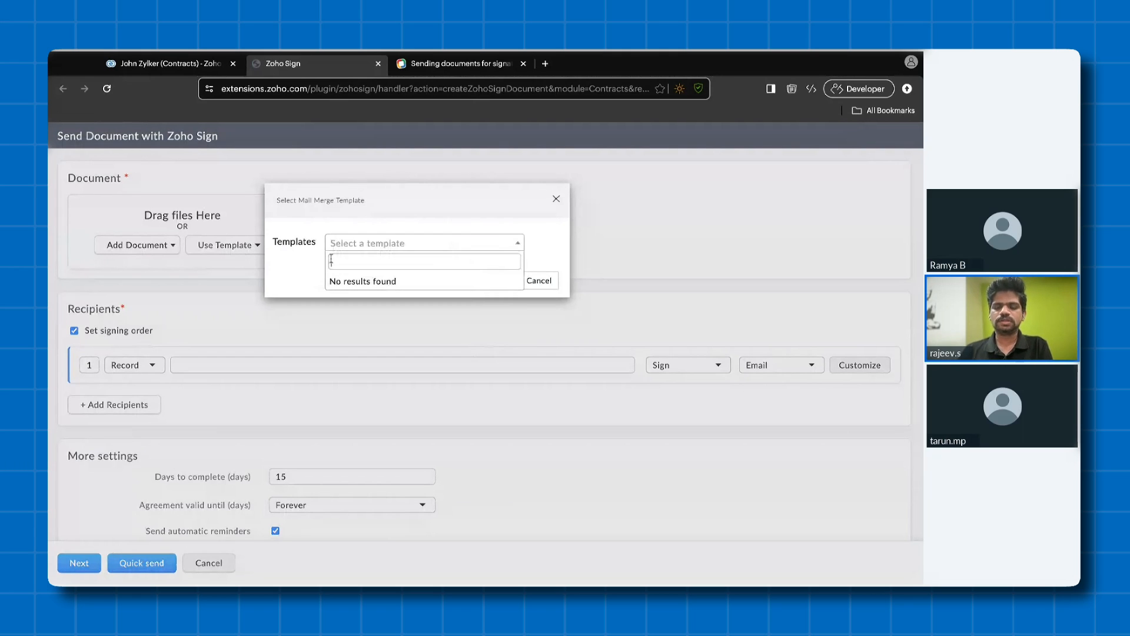
click(551, 236)
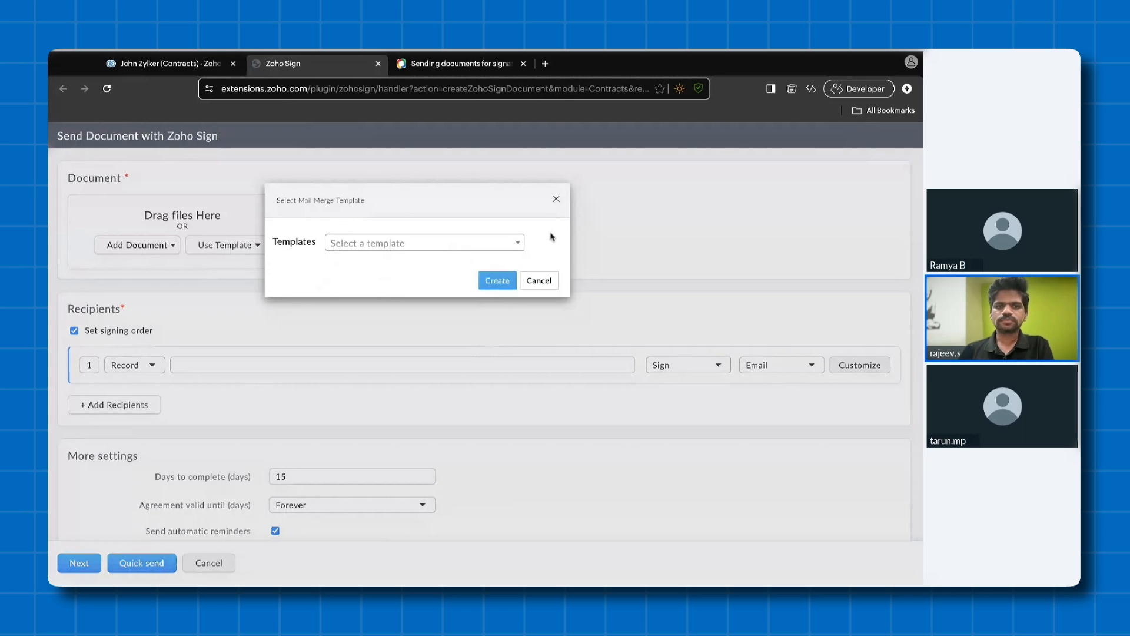
click(556, 199)
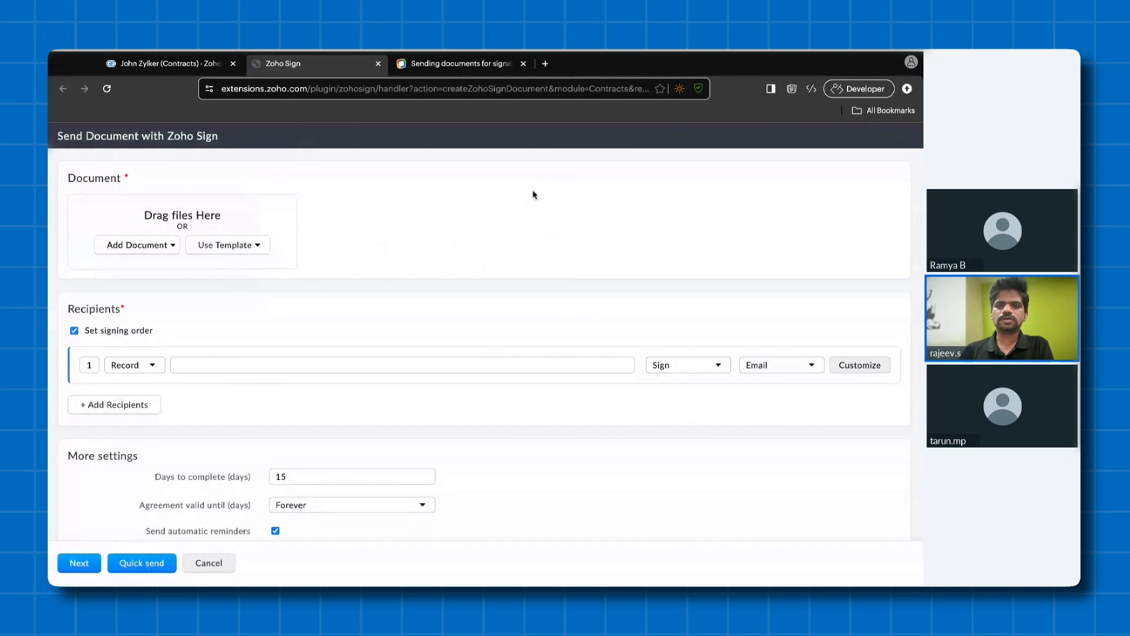
- Close the Zoho Sign page and view the inventory templates in the CRM setup
click(378, 64)
click(190, 139)
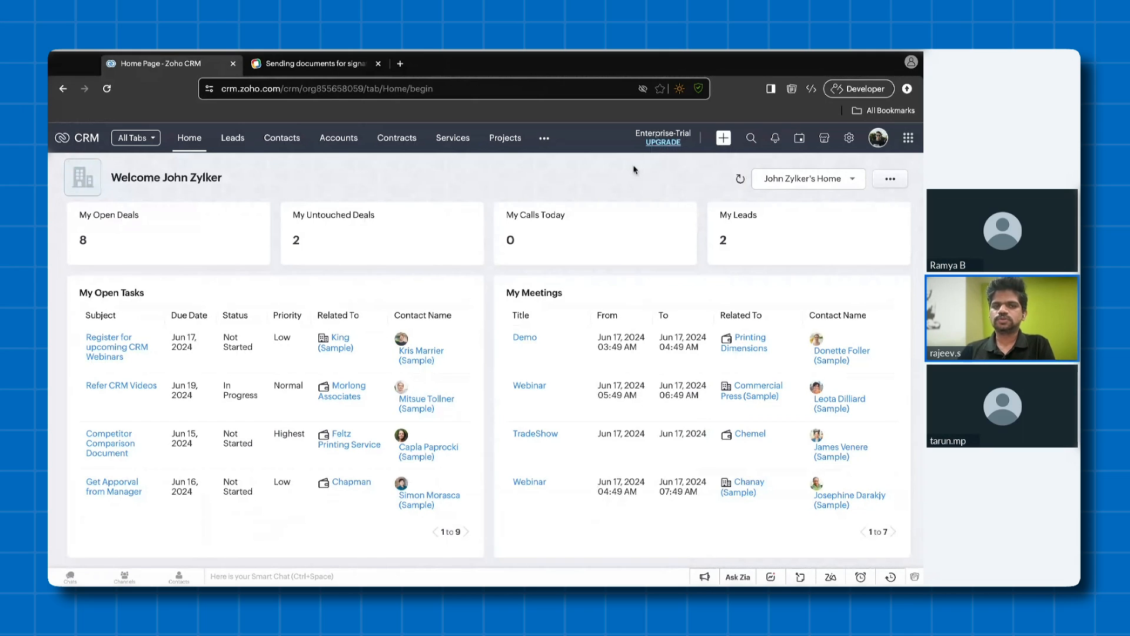
click(849, 138)
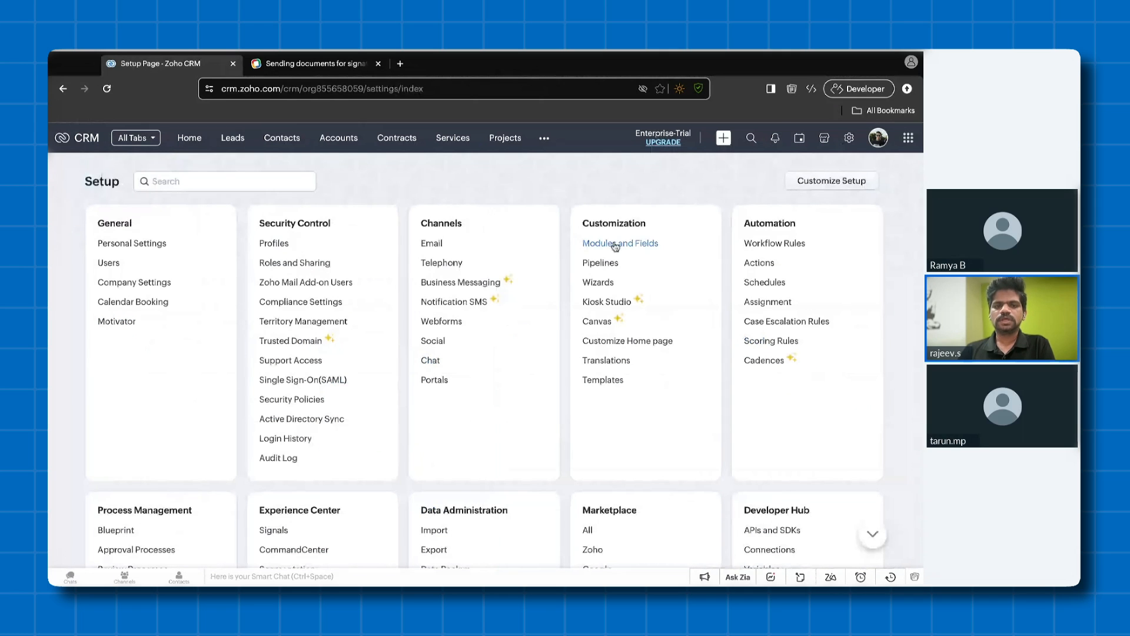
click(602, 380)
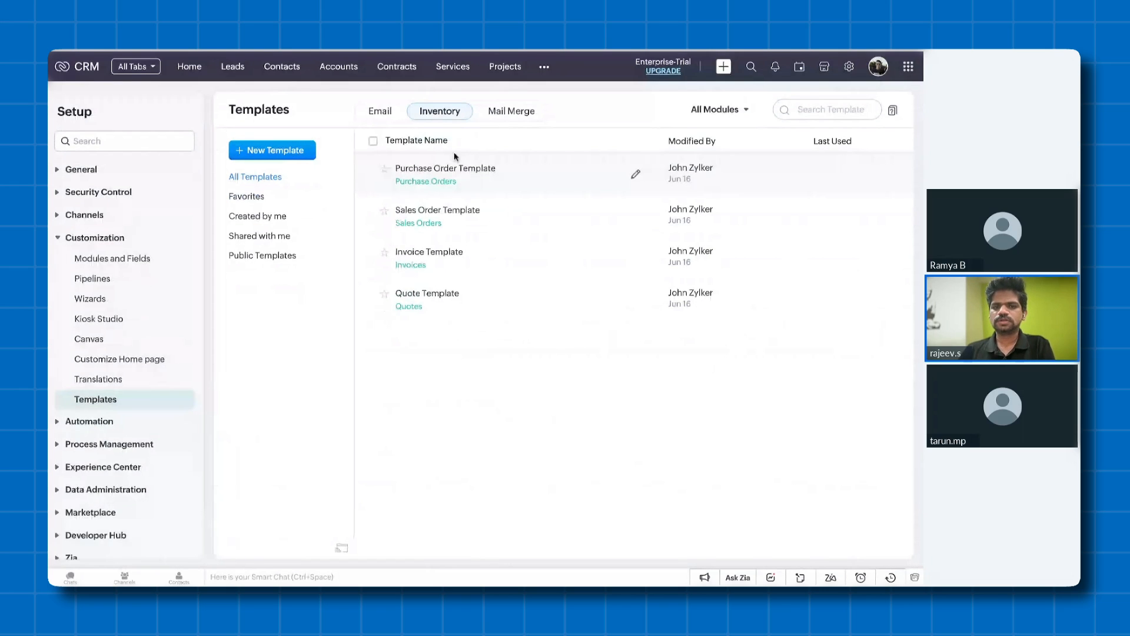
- Open the Quotation record in the Quotes module and launch Send with Zoho Sign from it
click(544, 67)
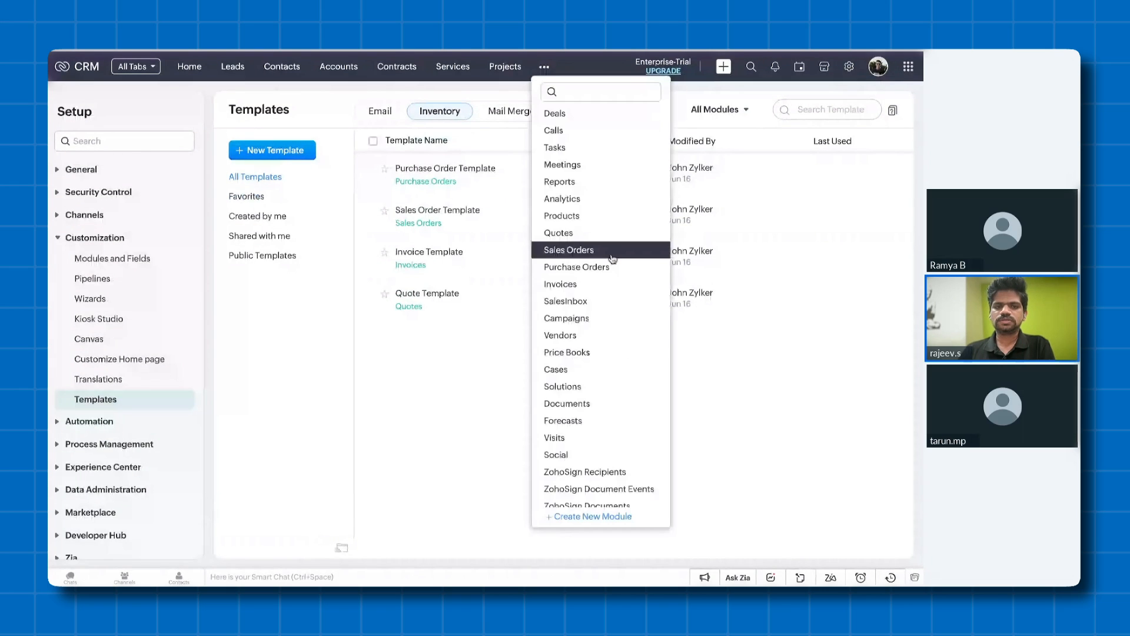
click(586, 233)
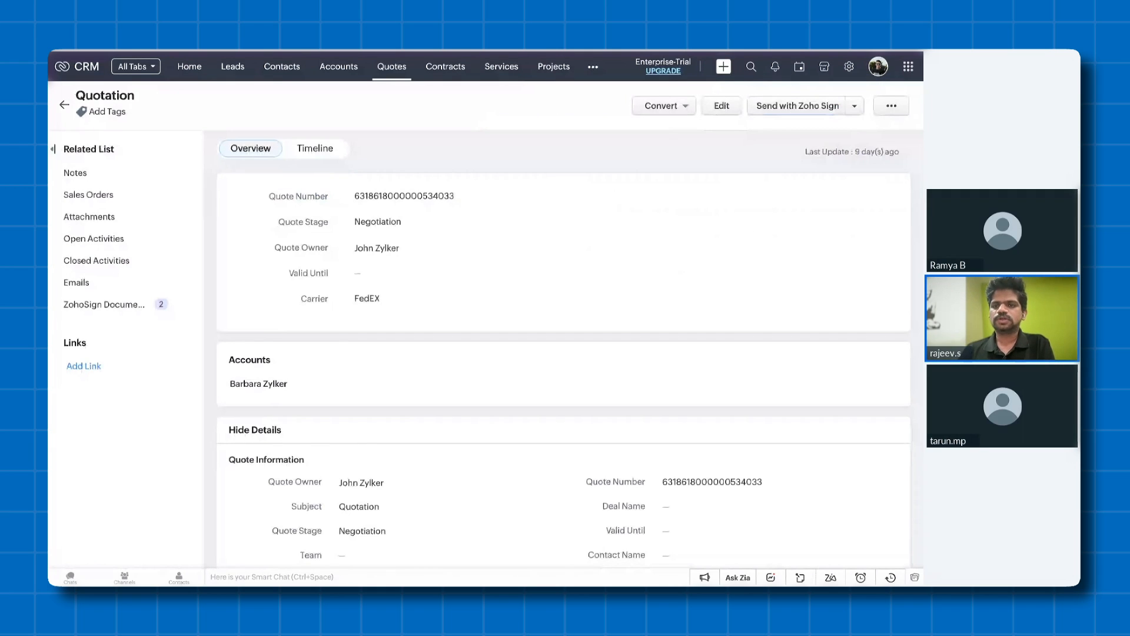
click(793, 107)
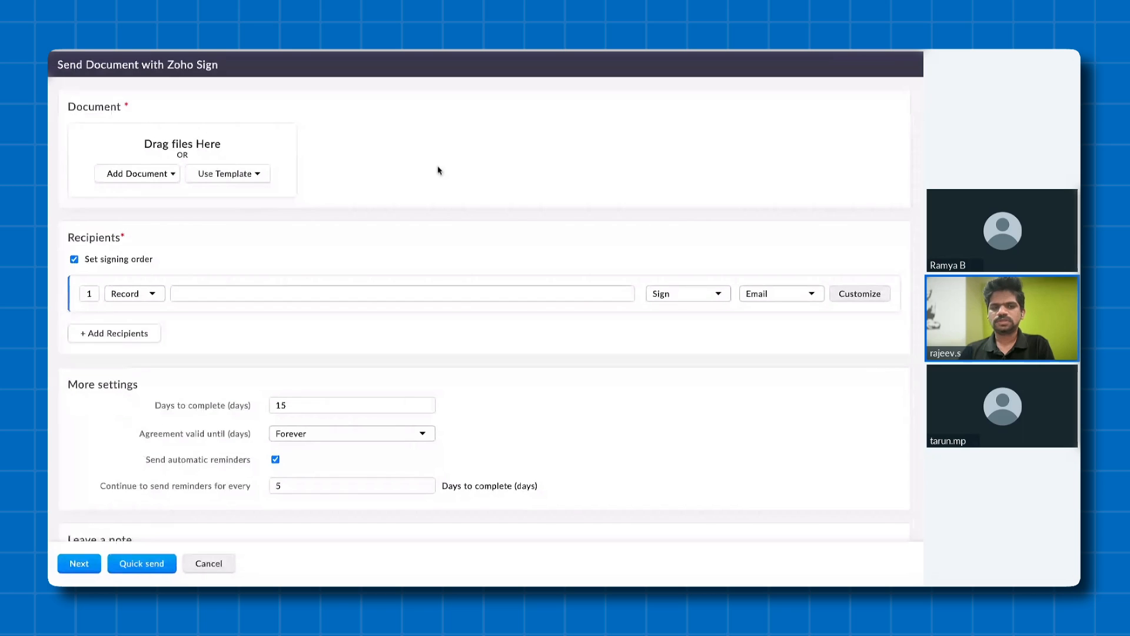
- Create the document from the Quote Template inventory template and add the account's contact as a recipient who needs to sign by email
click(257, 175)
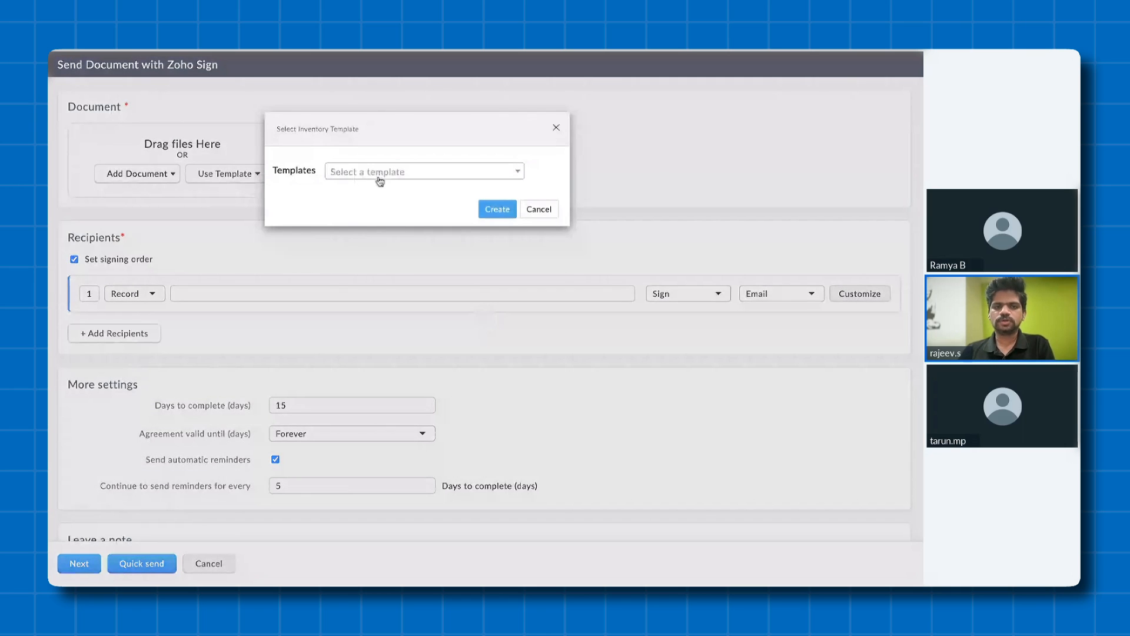
click(378, 175)
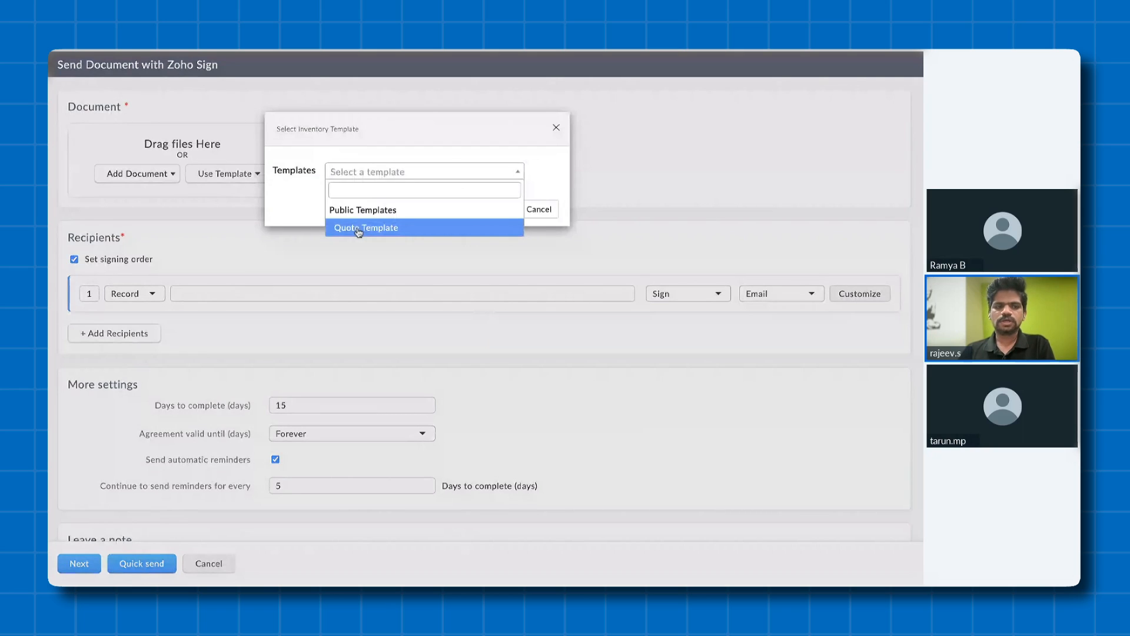
click(358, 228)
click(496, 210)
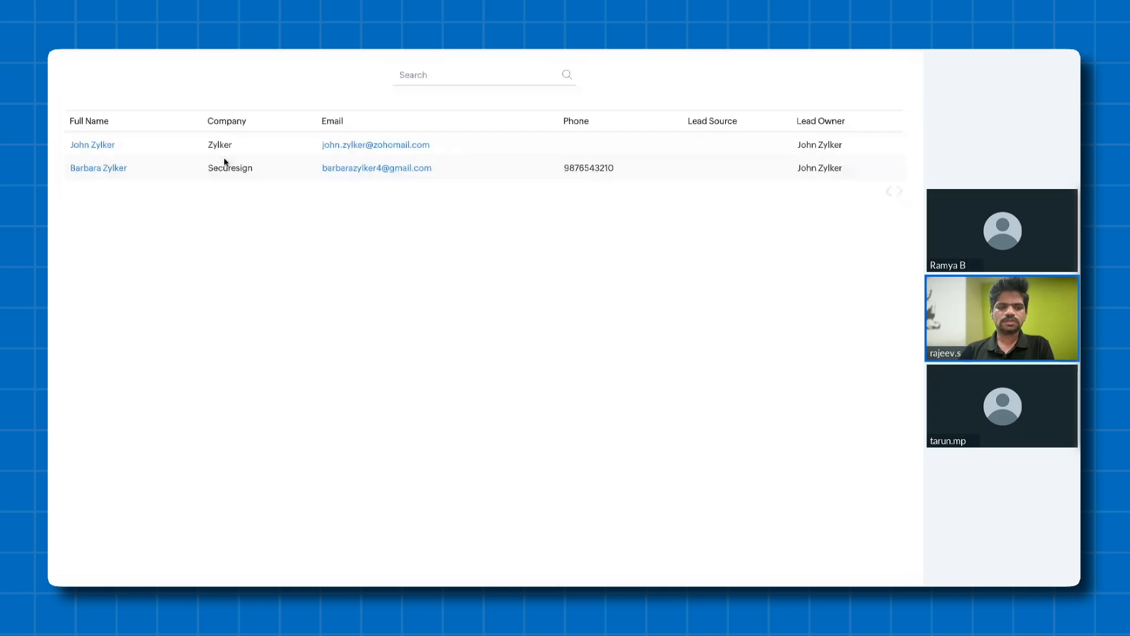
click(225, 166)
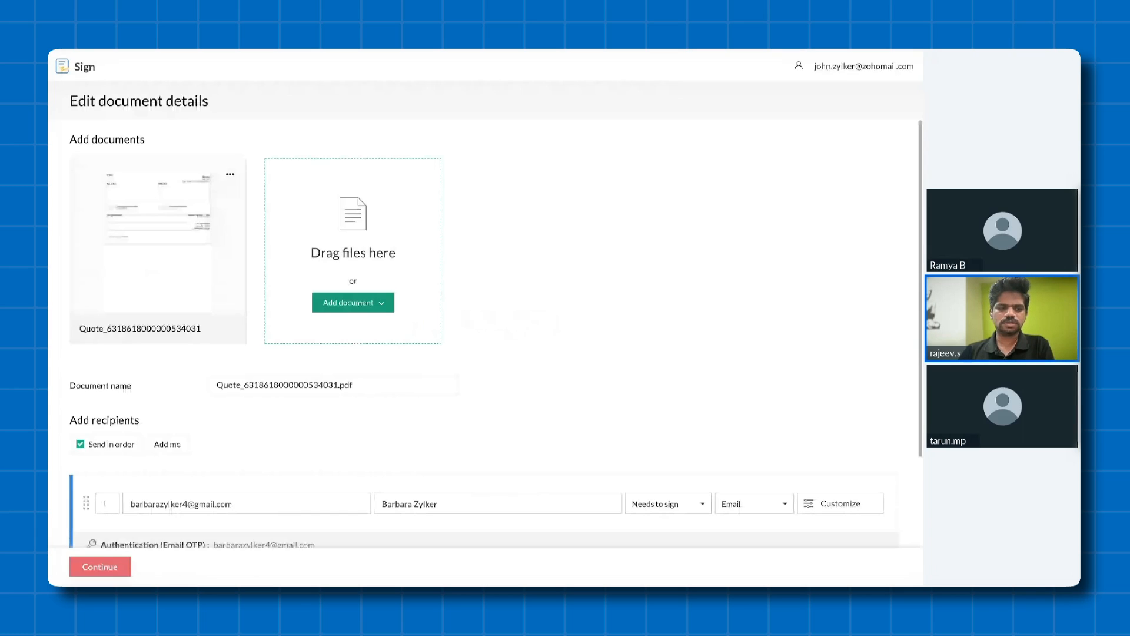
scroll(471, 324, down, 4)
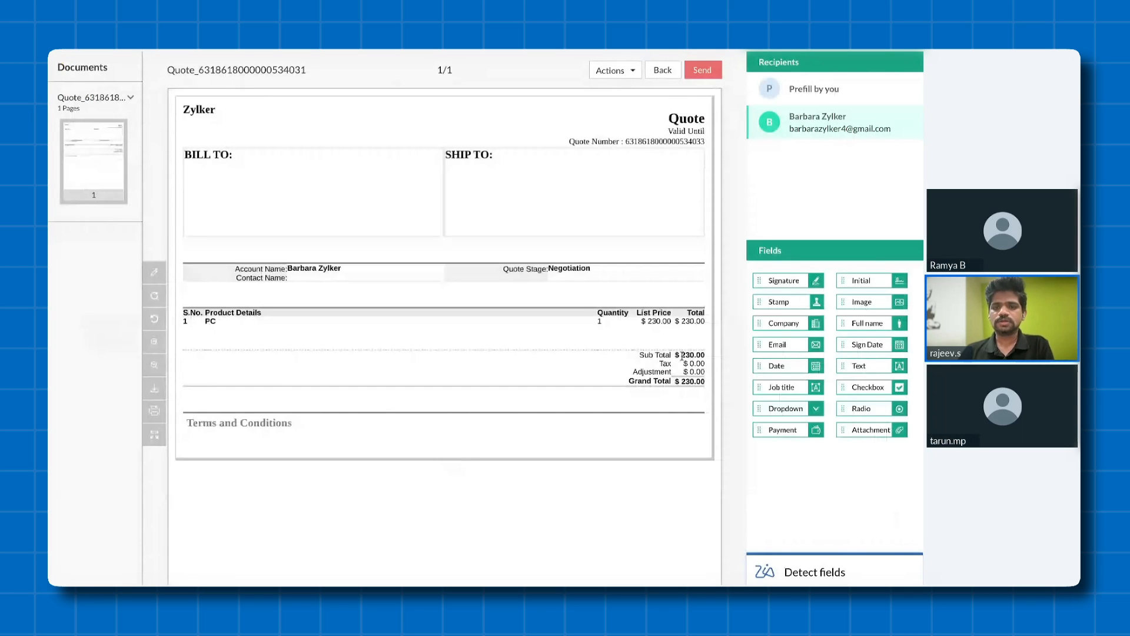
- Place a Signature field and a Sign Date field for the recipient below the quote's Terms and Conditions
scroll(399, 431, down, 1)
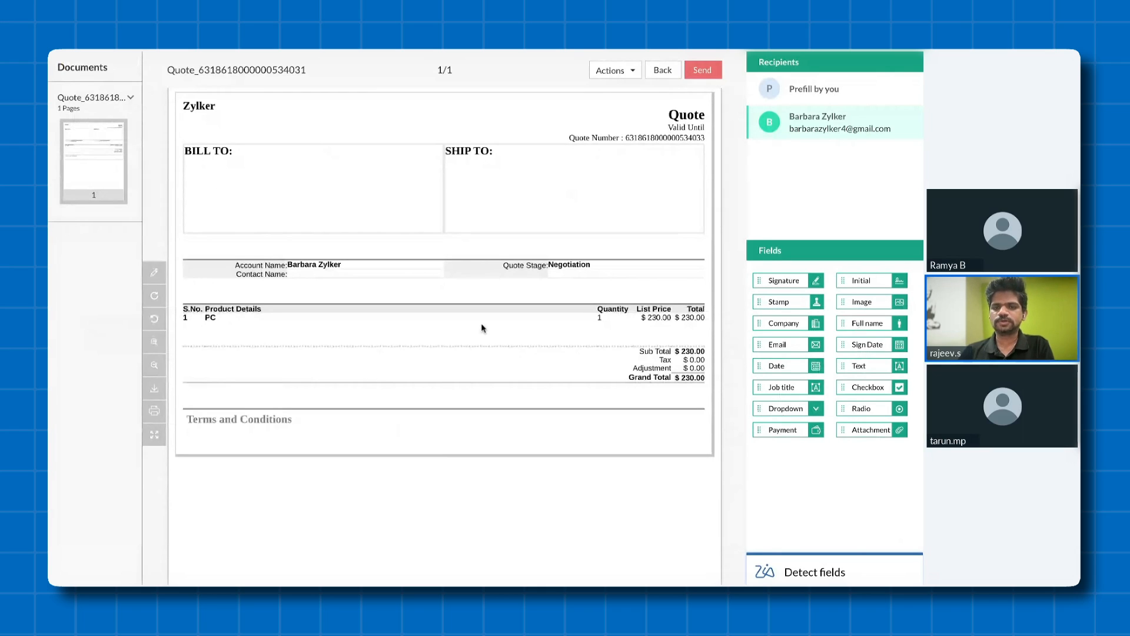
scroll(481, 328, down, 5)
drag(773, 280, 578, 214)
mouse_move(847, 341)
mouse_down()
mouse_move(884, 347)
mouse_move(707, 171)
mouse_up()
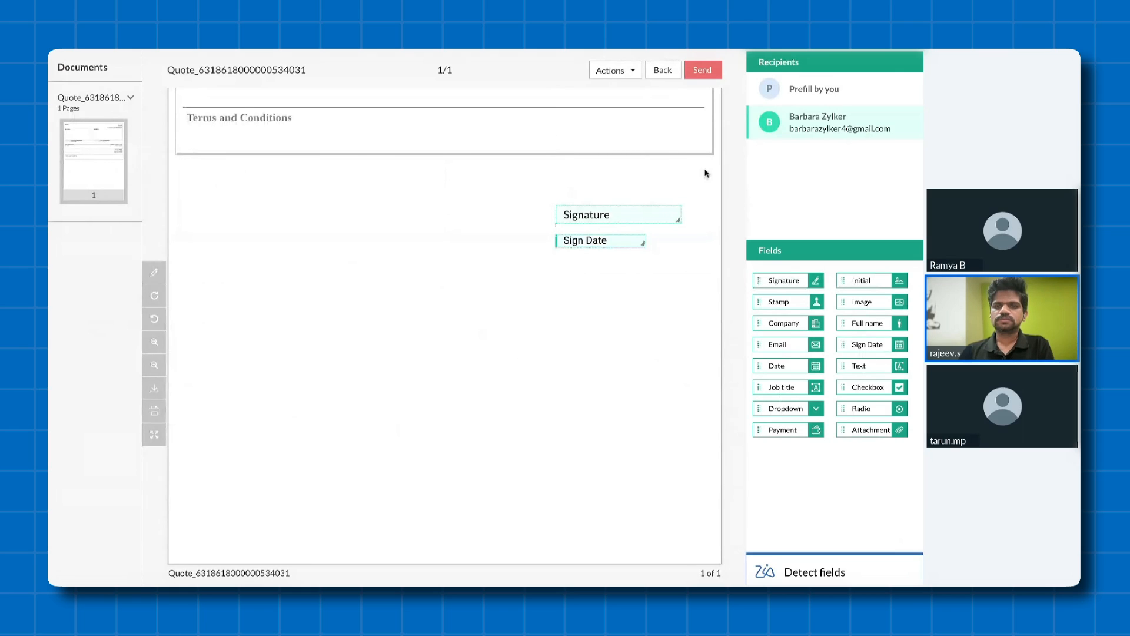
- Send the quote for signature, confirm the recipient's fields, and close the sent document's page
click(702, 70)
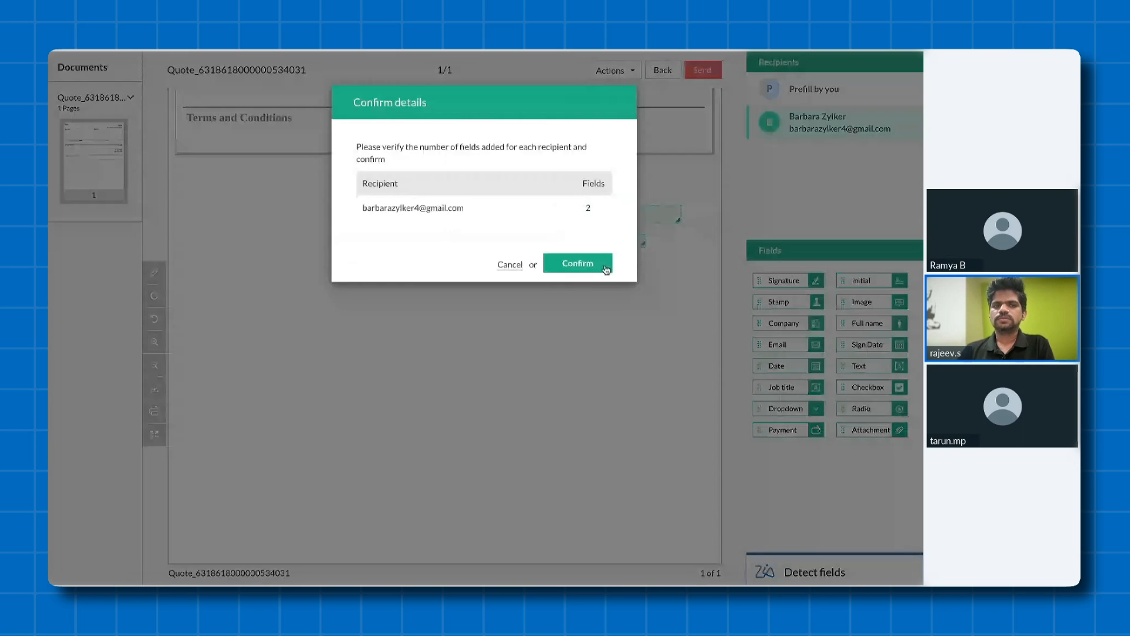
click(606, 269)
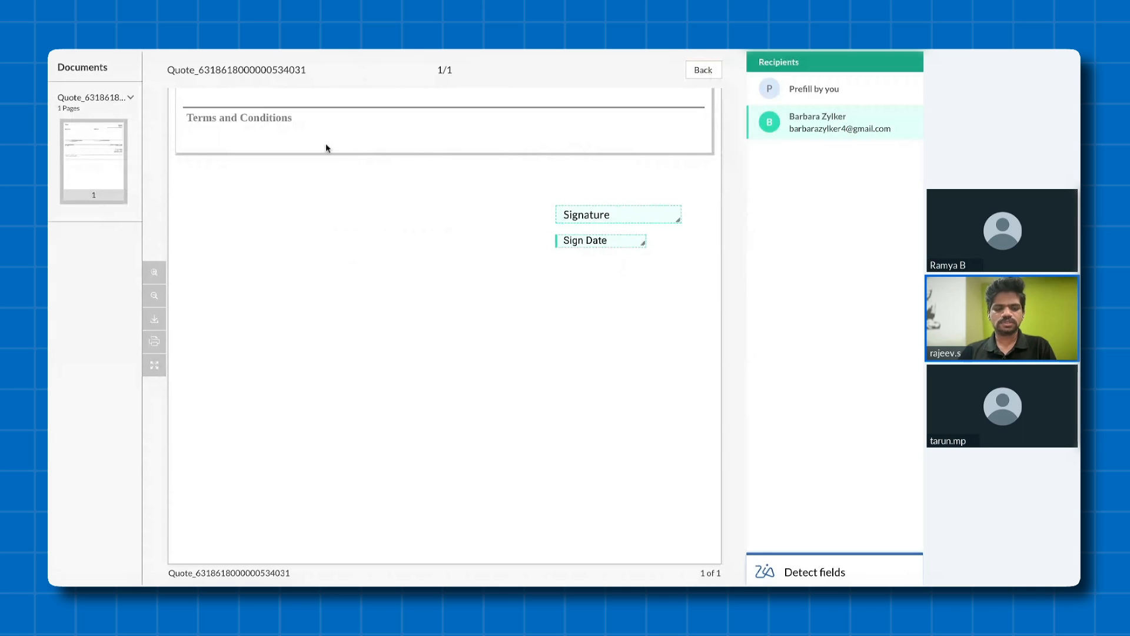
mouse_move(352, 53)
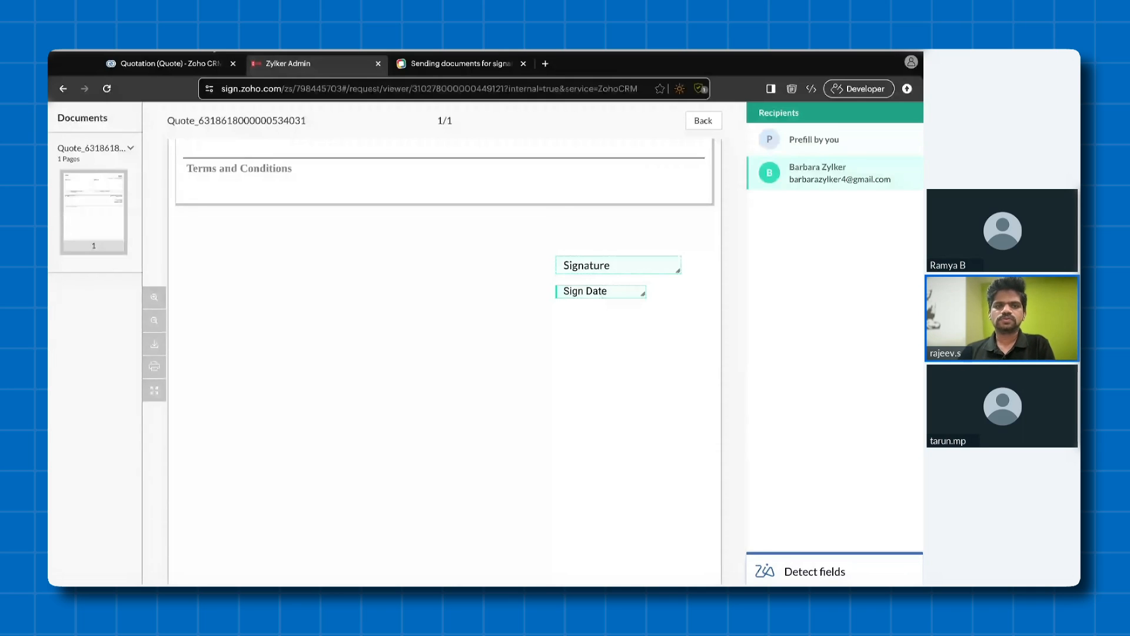
click(378, 63)
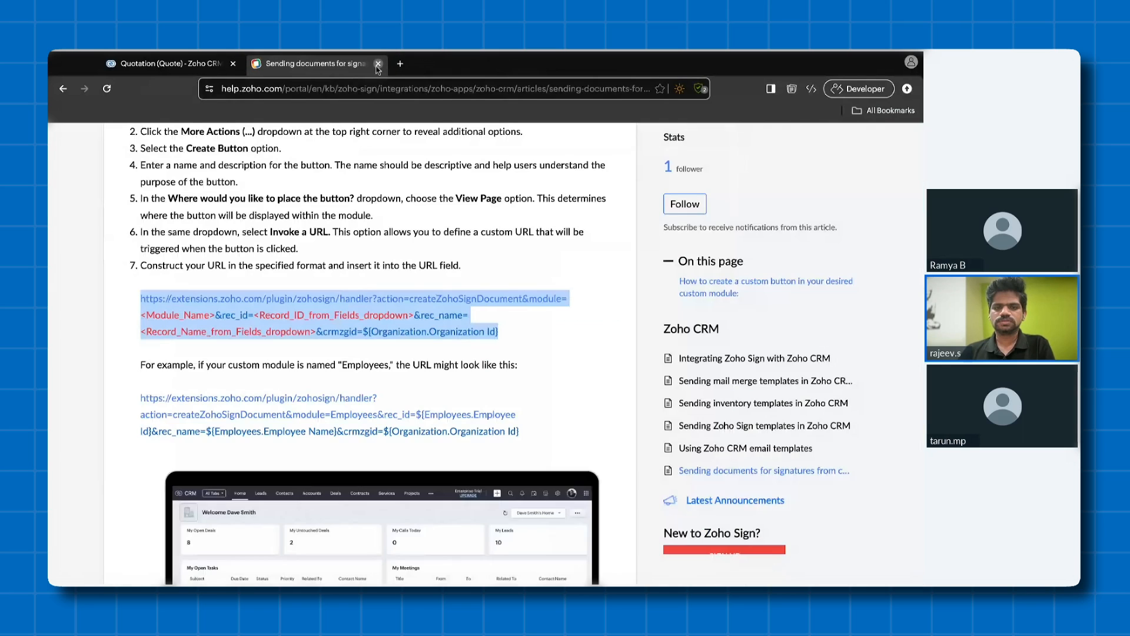